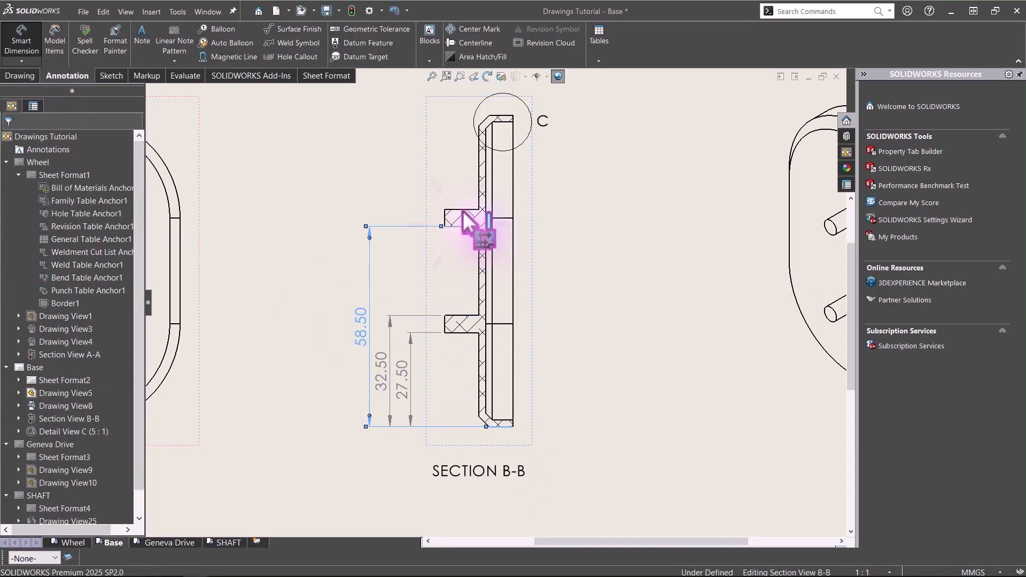
- Add baseline dimensions in Section B-B from the bottom edge to the upper pin's top edge and the part's top edge
{"action": "left_click", "coordinate": [464, 209]}
{"action": "left_click", "coordinate": [498, 115]}
{"action": "key", "text": "Escape"}
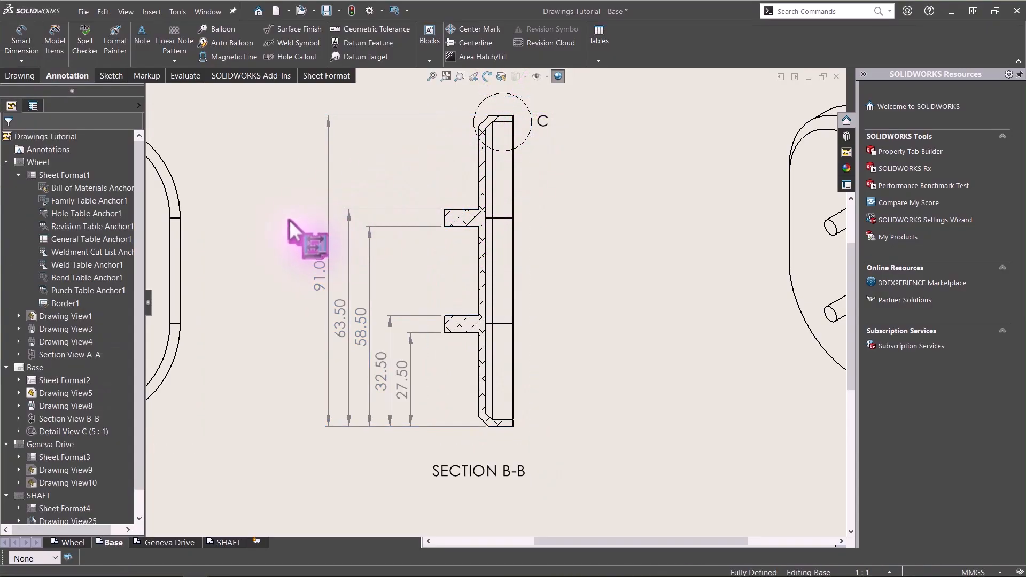
- Select all vertical baseline dimensions of Section B-B and switch them to a chain layout
{"action": "left_click_drag", "start_coordinate": [287, 218], "coordinate": [399, 386]}
{"action": "right_click", "coordinate": [399, 386]}
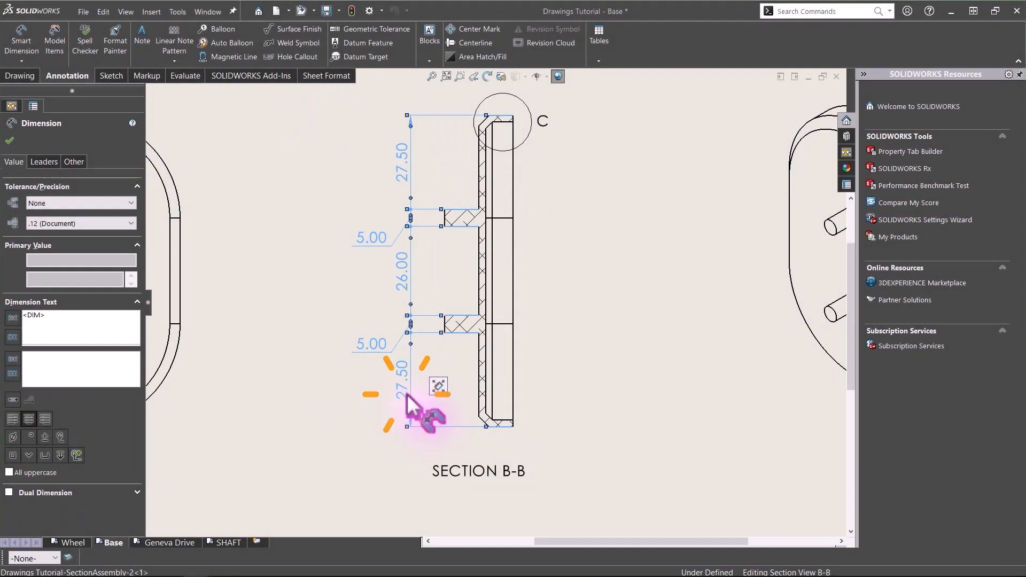
{"action": "right_click", "coordinate": [406, 396]}
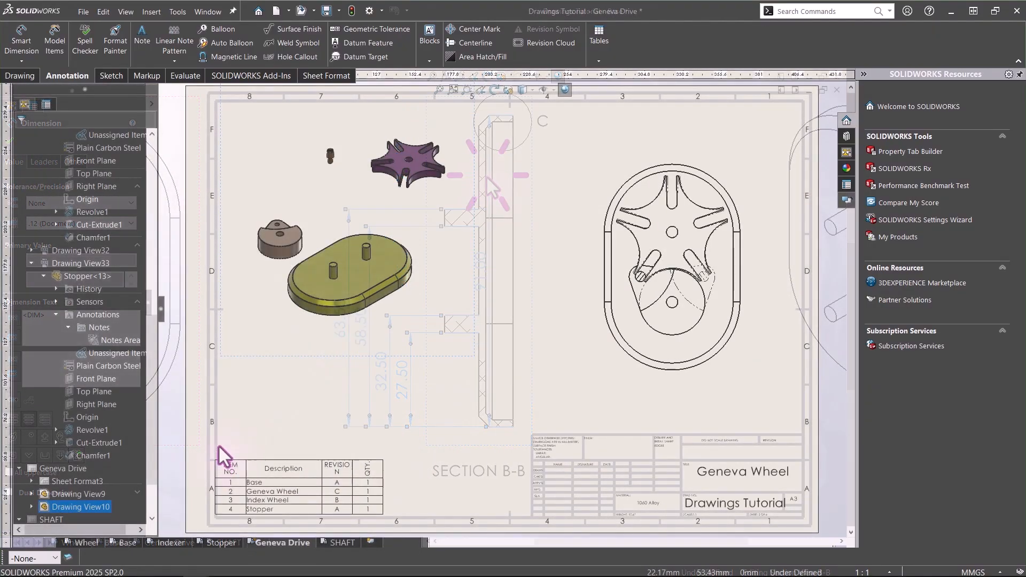
- Replace the Geneva Drive sheet's parts table with a top-level-only bill of materials using the CAD_&_Sorcery template, and start the Balloon command
{"action": "left_click", "coordinate": [222, 458]}
{"action": "key", "text": "Delete"}
{"action": "left_click", "coordinate": [598, 61]}
{"action": "left_click", "coordinate": [602, 101]}
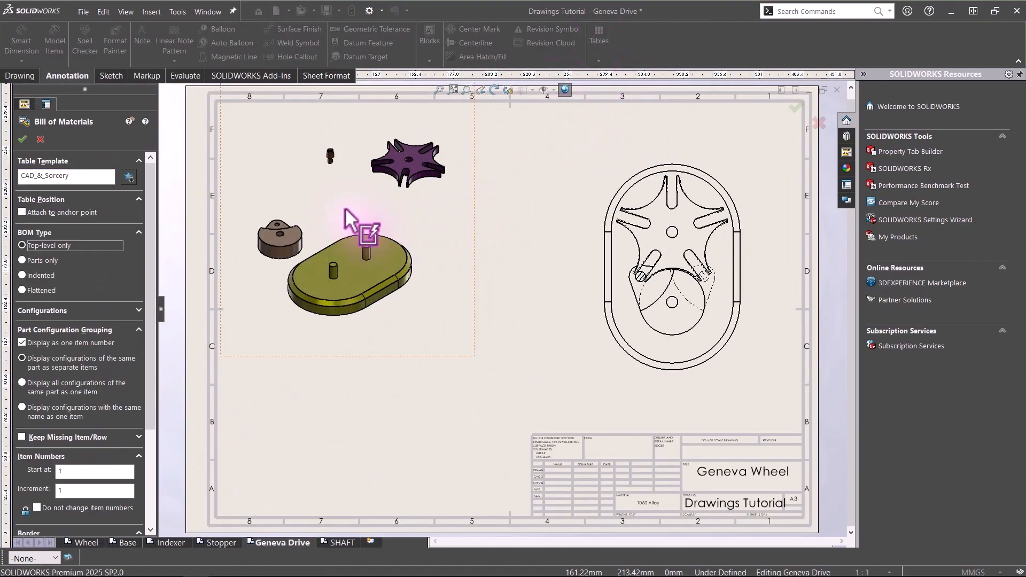
{"action": "left_click", "coordinate": [354, 219]}
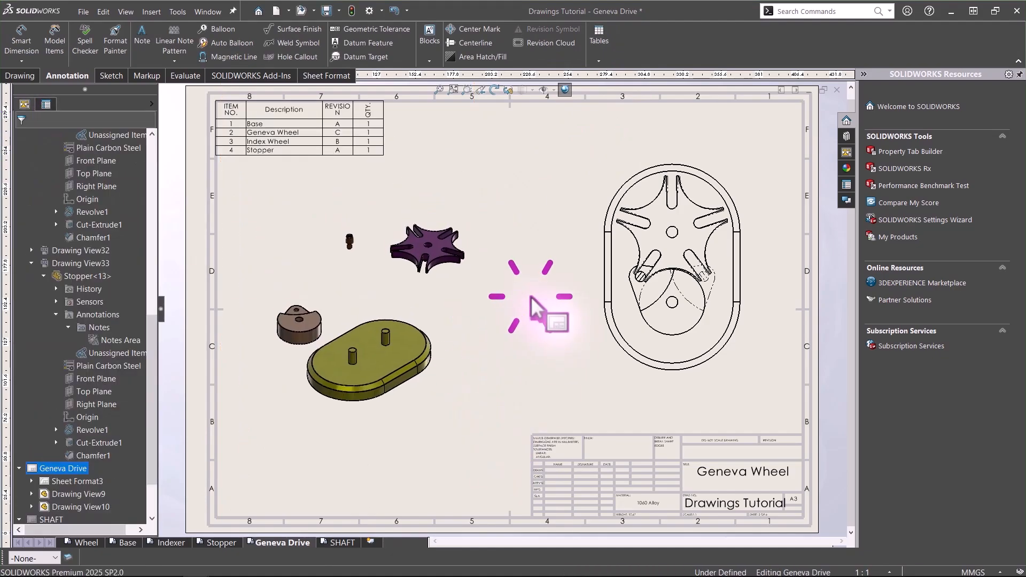
{"action": "scroll", "coordinate": [543, 314], "scroll_direction": "down", "scroll_amount": 3}
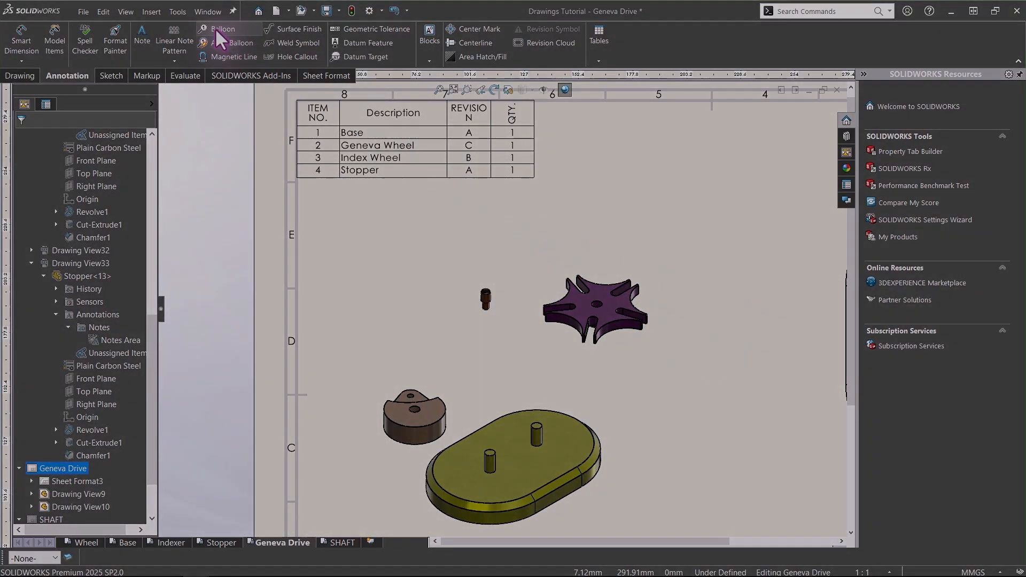
{"action": "left_click", "coordinate": [203, 28]}
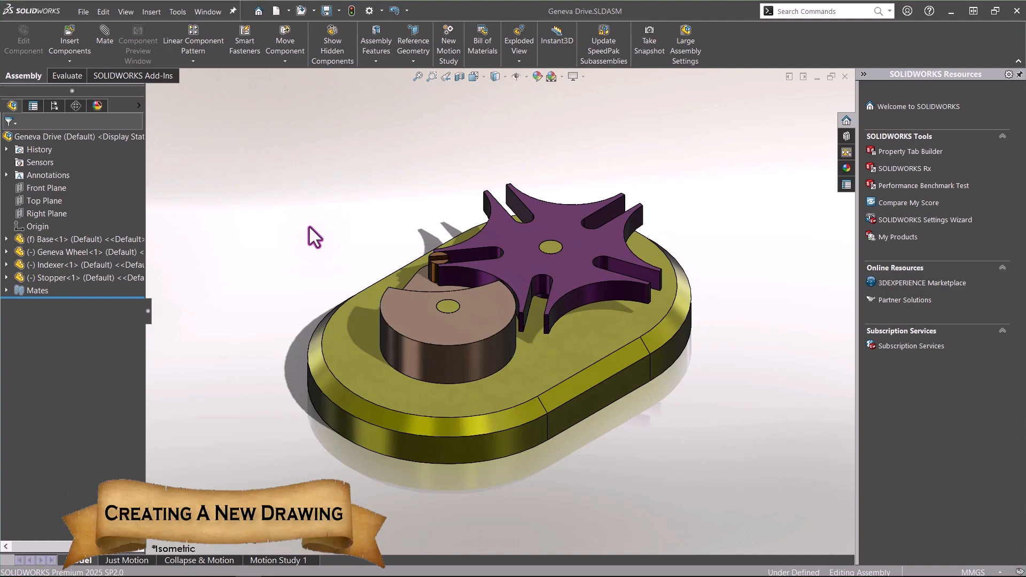
- Create a new drawing document from the open Geneva Drive assembly window
{"action": "left_click", "coordinate": [83, 11]}
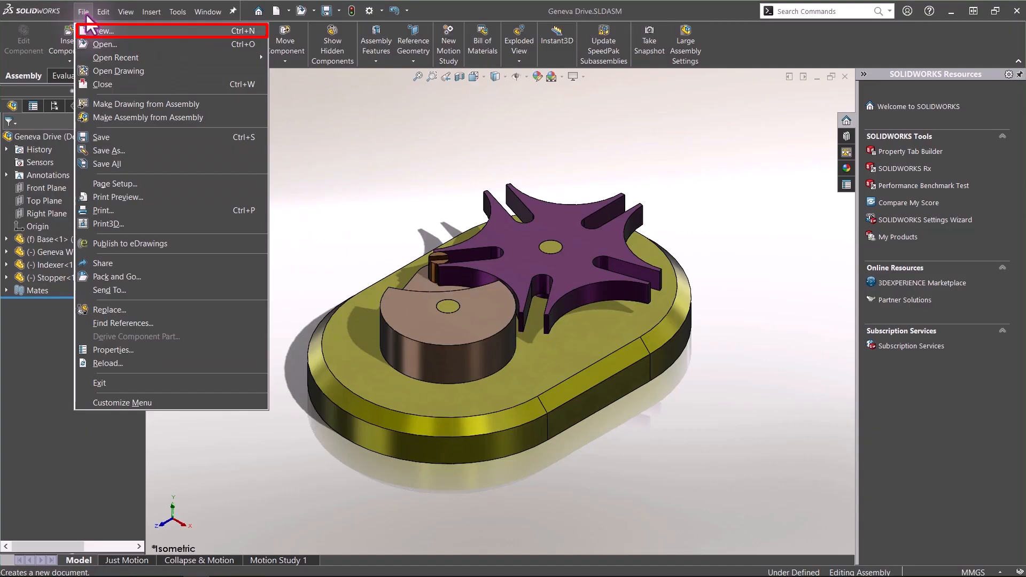
{"action": "left_click", "coordinate": [98, 30]}
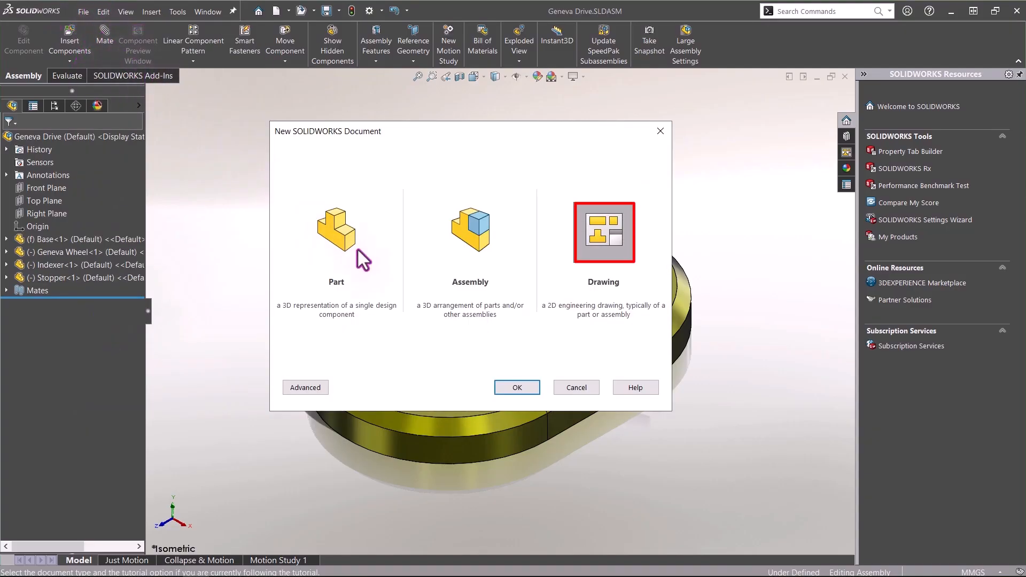
{"action": "left_click", "coordinate": [523, 389]}
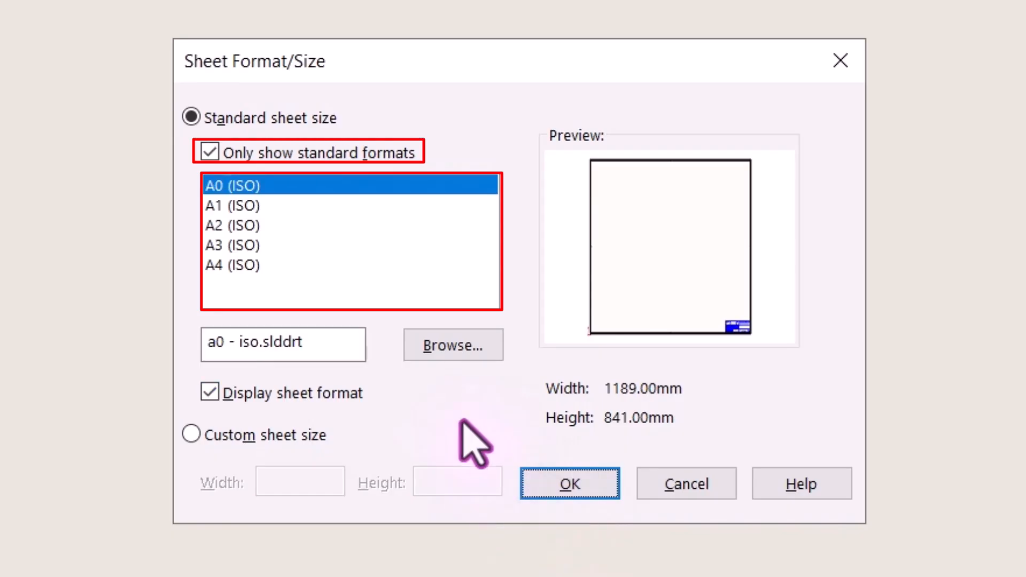
- Set the sheet to the standard A3 (ISO) size with its format displayed, and skip inserting a model view
{"action": "left_click", "coordinate": [209, 152]}
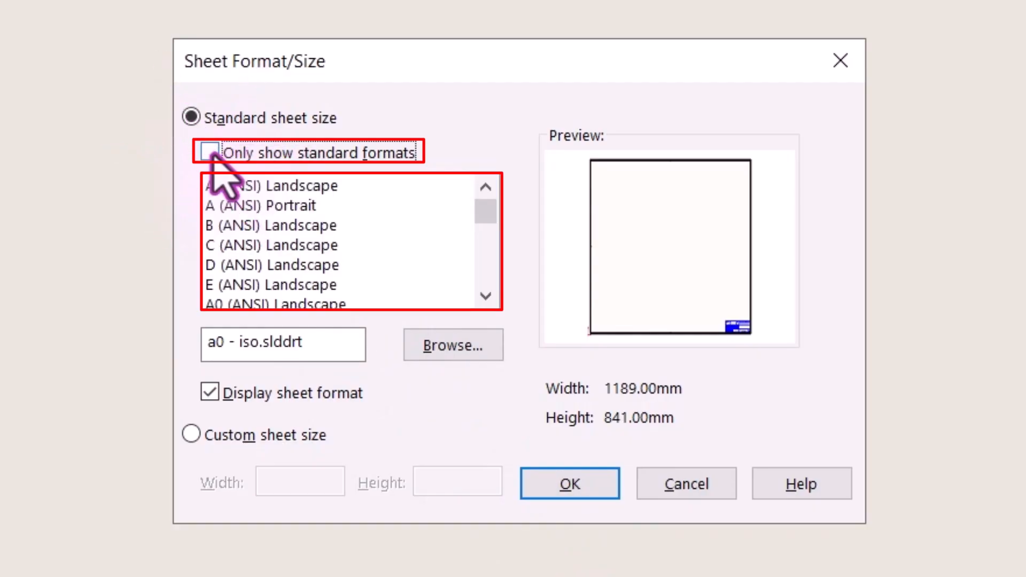
{"action": "left_click", "coordinate": [210, 152]}
{"action": "left_click", "coordinate": [237, 245]}
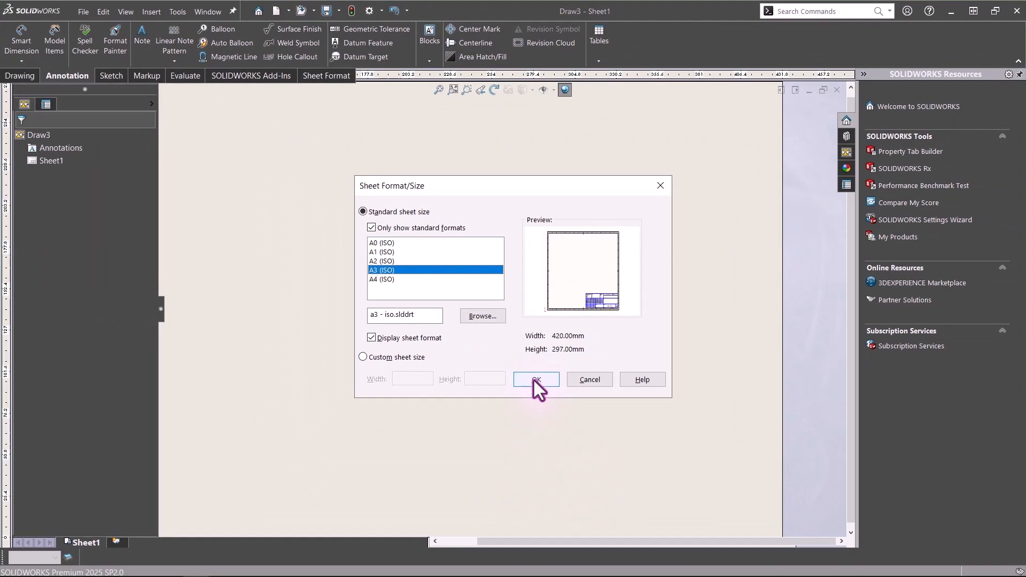
{"action": "left_click", "coordinate": [536, 380]}
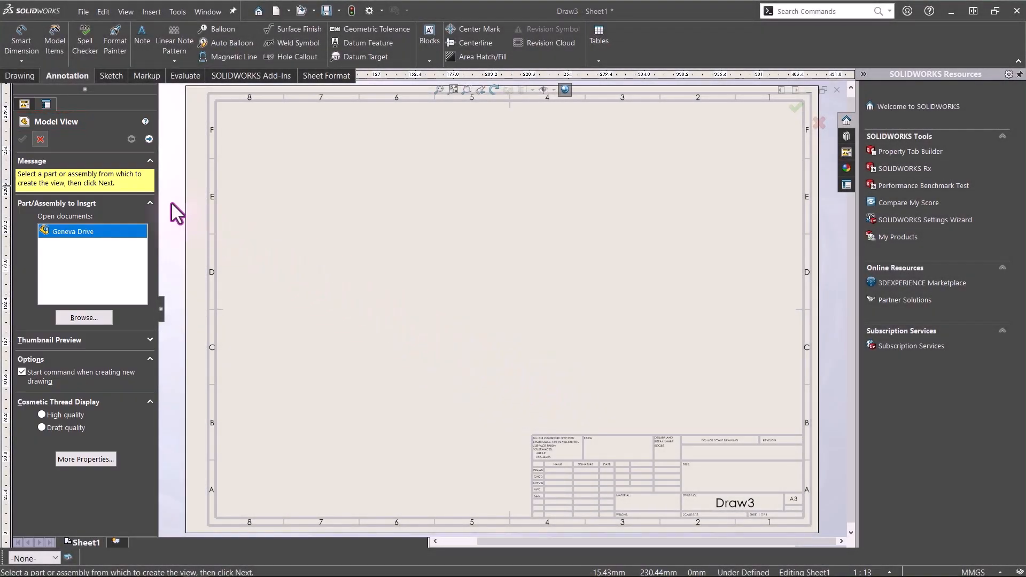
{"action": "left_click", "coordinate": [40, 137]}
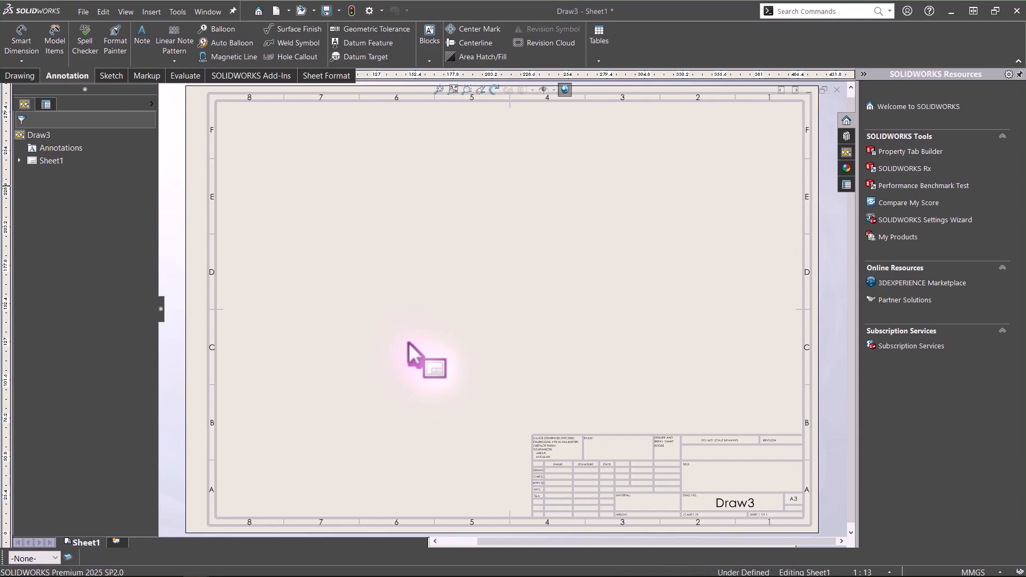
{"action": "mouse_move", "coordinate": [408, 348]}
{"action": "middle_mouse_down"}
{"action": "mouse_move", "coordinate": [407, 339]}
{"action": "mouse_move", "coordinate": [419, 348]}
{"action": "mouse_move", "coordinate": [409, 347]}
{"action": "mouse_move", "coordinate": [419, 348]}
{"action": "mouse_move", "coordinate": [450, 91]}
{"action": "middle_mouse_up"}
{"action": "key", "text": "f"}
{"action": "scroll", "coordinate": [418, 343], "scroll_direction": "down", "scroll_amount": 2}
{"action": "key", "text": "f"}
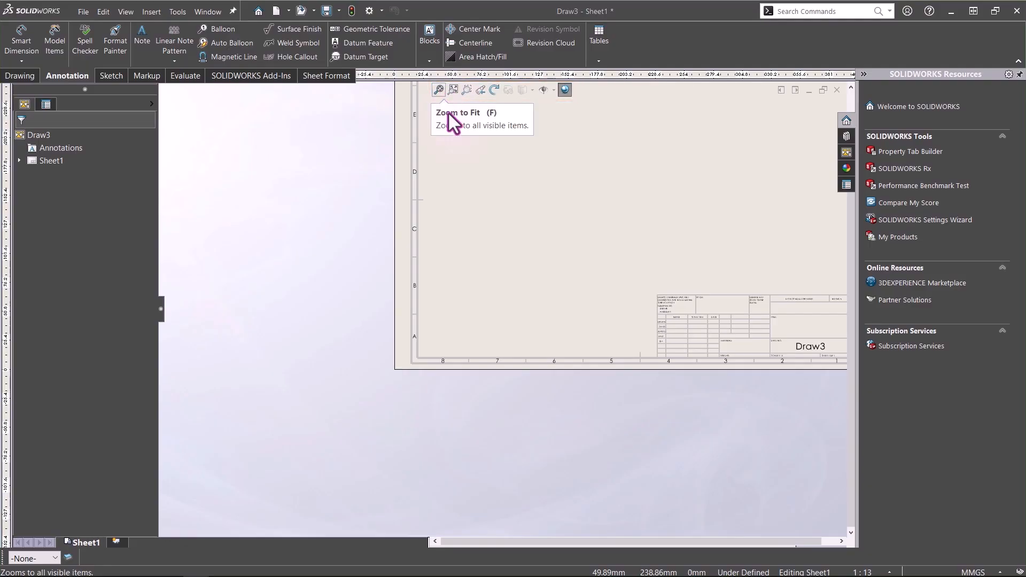
{"action": "left_click", "coordinate": [439, 89]}
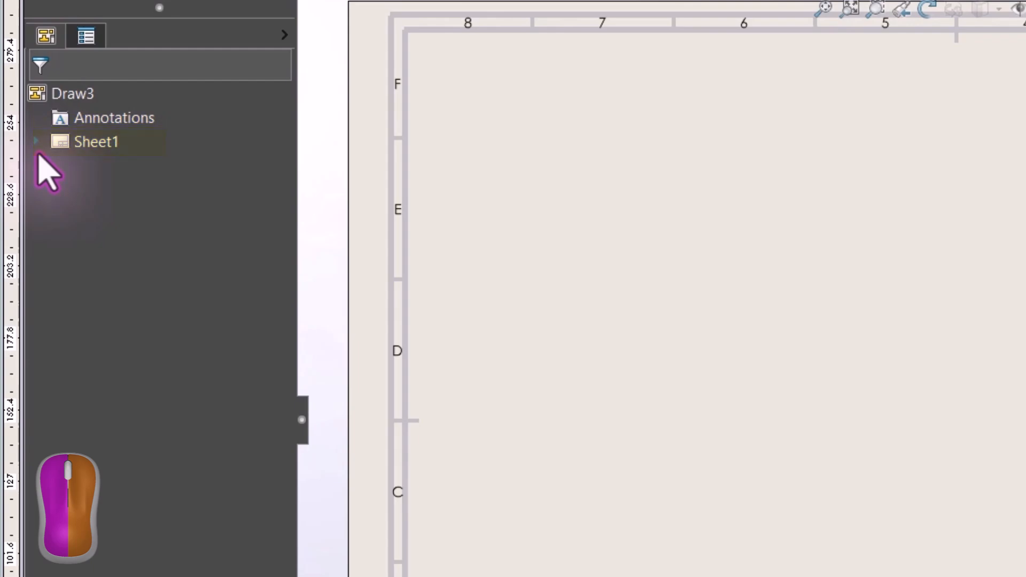
- Expand Sheet1 and its Sheet Format1 in the design tree to list the table anchors and border
{"action": "left_click", "coordinate": [36, 142]}
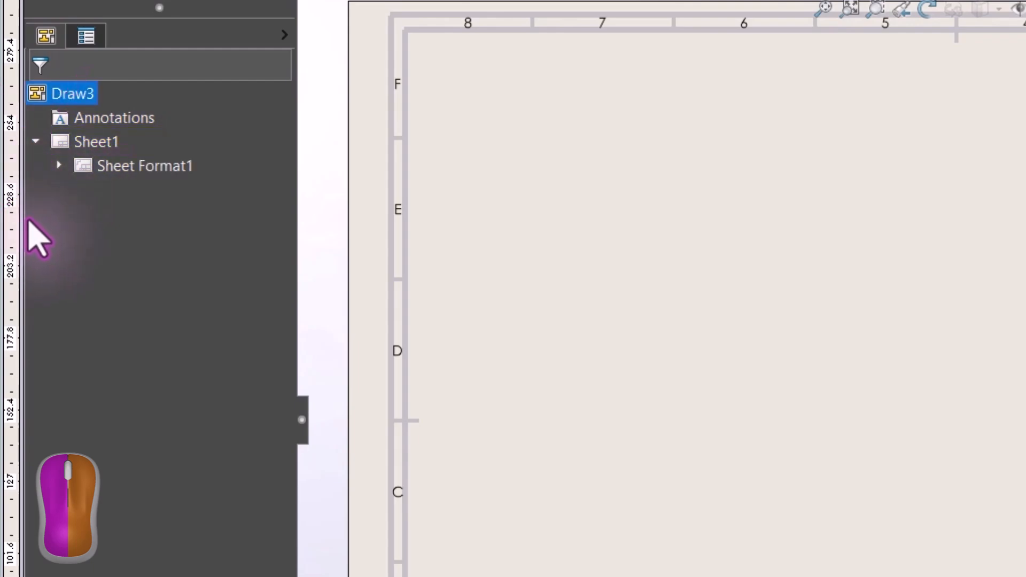
{"action": "left_click", "coordinate": [58, 165]}
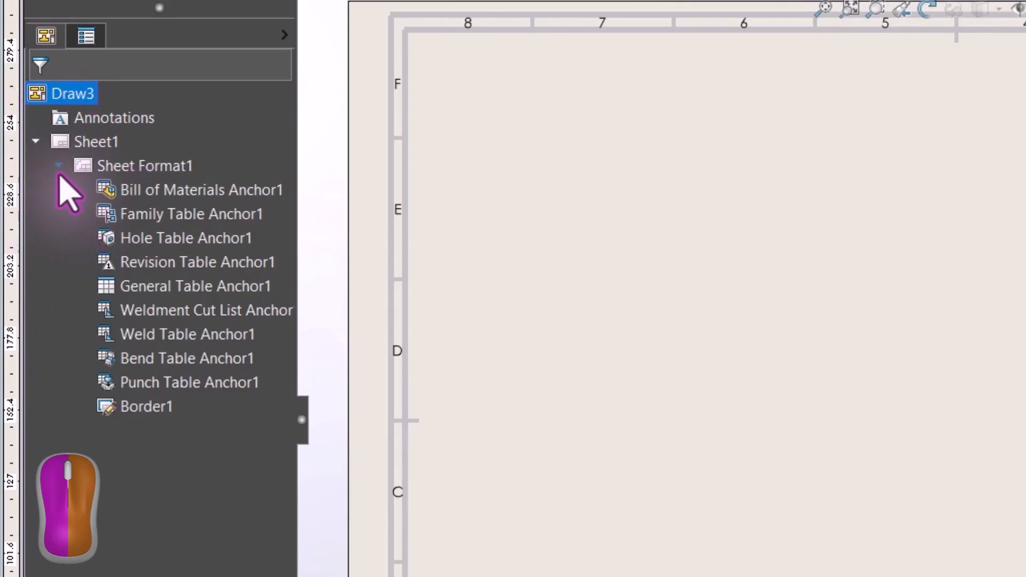
{"action": "left_click", "coordinate": [93, 141]}
{"action": "right_click", "coordinate": [94, 142]}
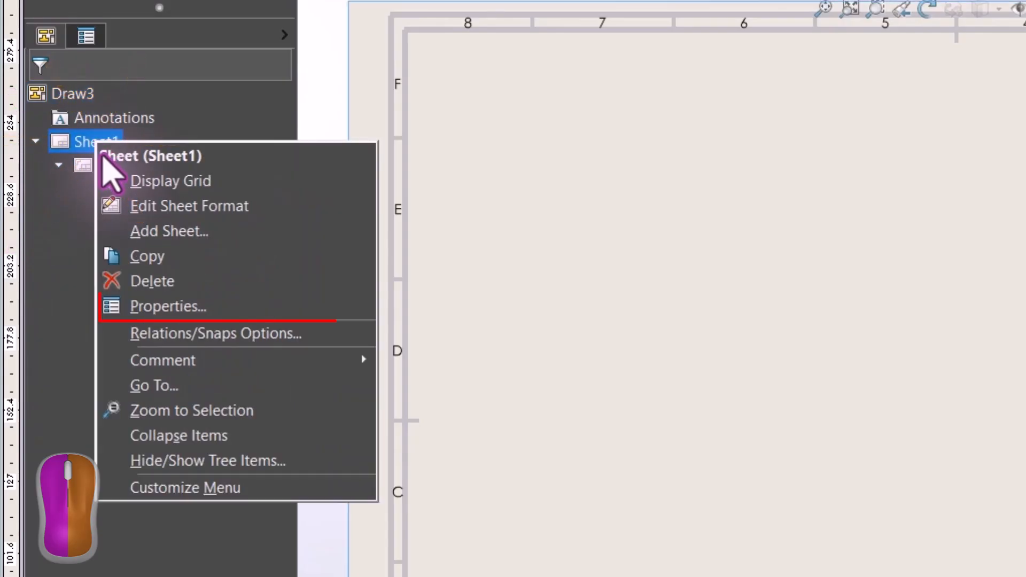
{"action": "left_click", "coordinate": [195, 307]}
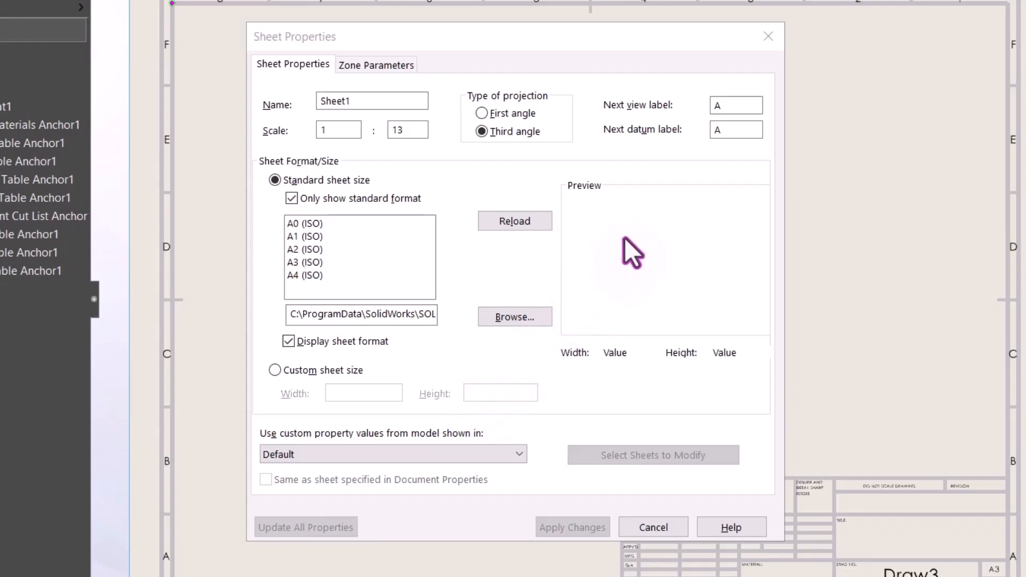
{"action": "left_click", "coordinate": [305, 269]}
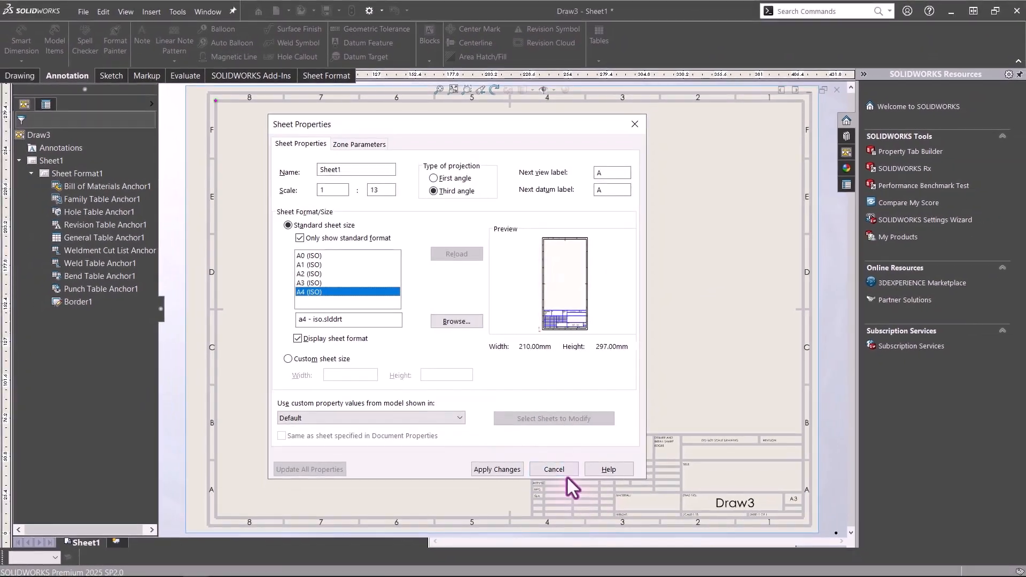
{"action": "left_click", "coordinate": [563, 473]}
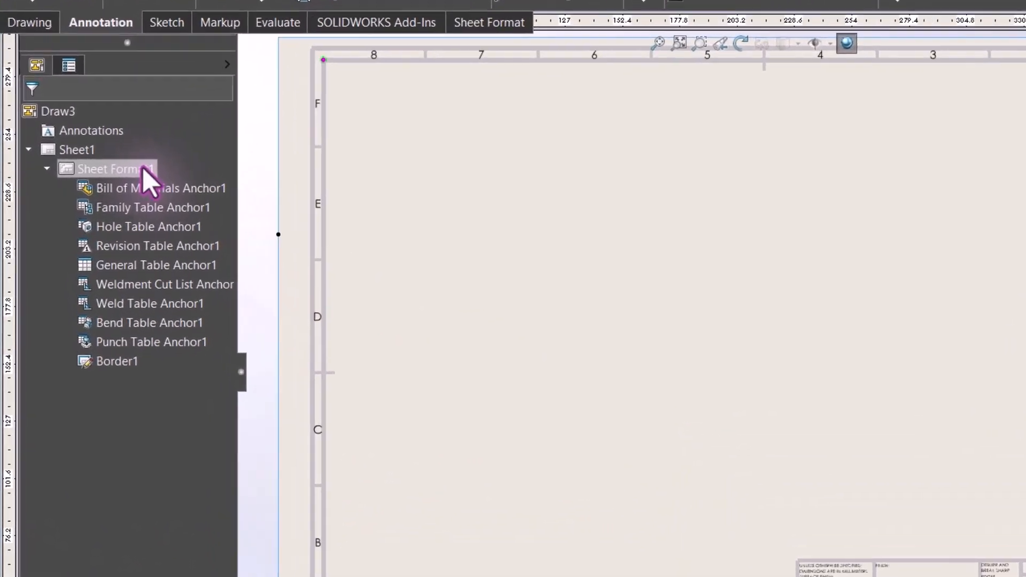
- Open Sheet Format1 of Sheet1 for editing
{"action": "right_click", "coordinate": [95, 173]}
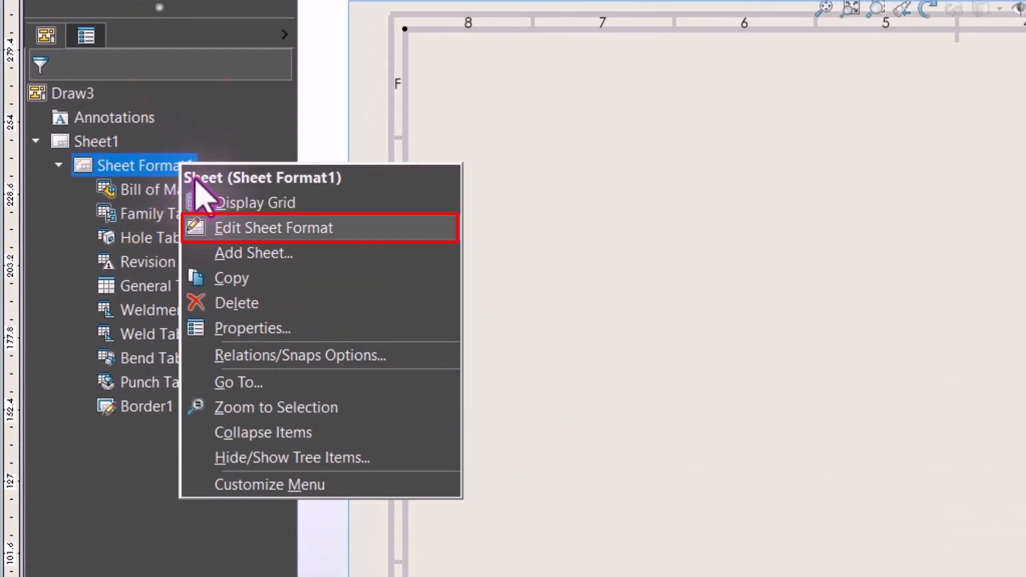
{"action": "left_click", "coordinate": [252, 230]}
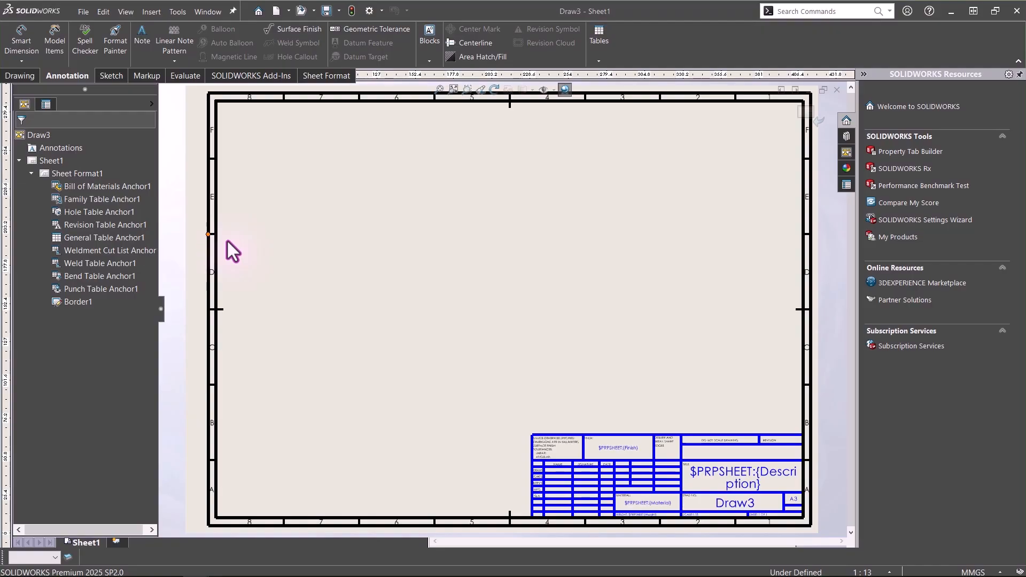
- Delete the short line below the A3 note in the title block and centre the note in its enlarged cell
{"action": "mouse_move", "coordinate": [753, 534]}
{"action": "middle_mouse_down"}
{"action": "mouse_move", "coordinate": [675, 424]}
{"action": "mouse_move", "coordinate": [440, 370]}
{"action": "middle_mouse_up"}
{"action": "scroll", "coordinate": [675, 424], "scroll_direction": "down", "scroll_amount": 6}
{"action": "middle_click_drag", "start_coordinate": [674, 425], "coordinate": [535, 421]}
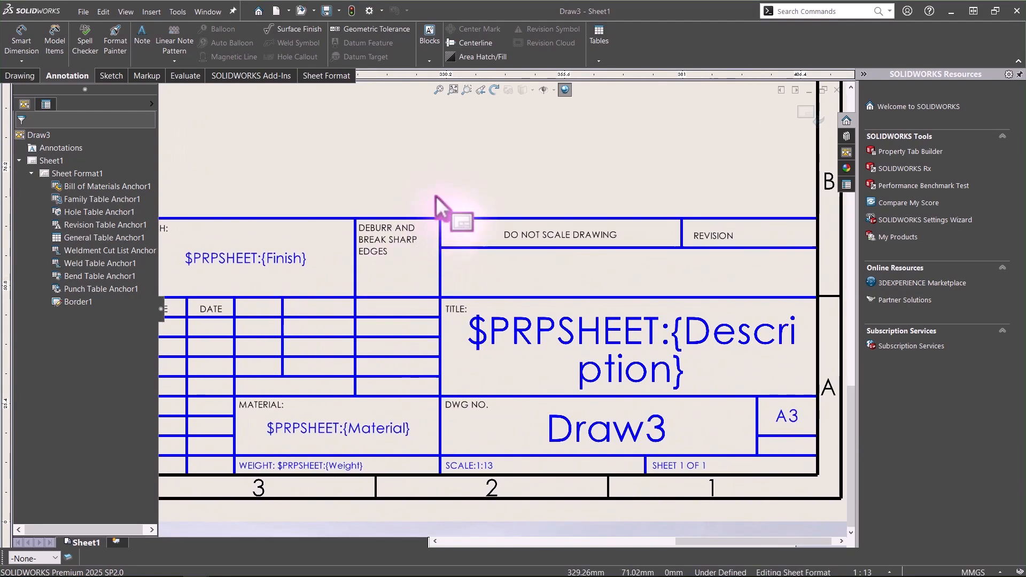
{"action": "left_click", "coordinate": [108, 75]}
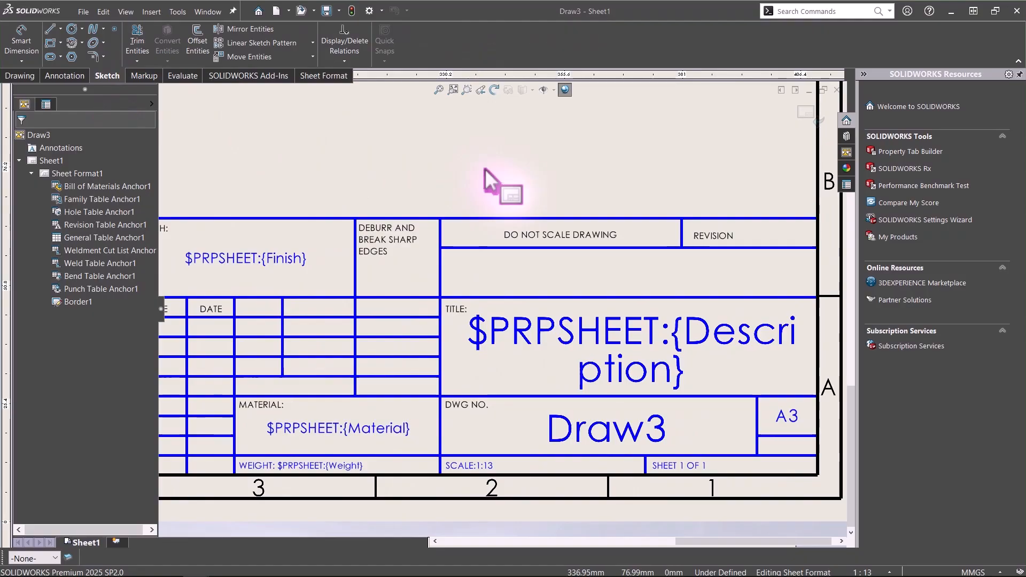
{"action": "left_click", "coordinate": [771, 435]}
{"action": "key", "text": "Delete"}
{"action": "left_click", "coordinate": [785, 429]}
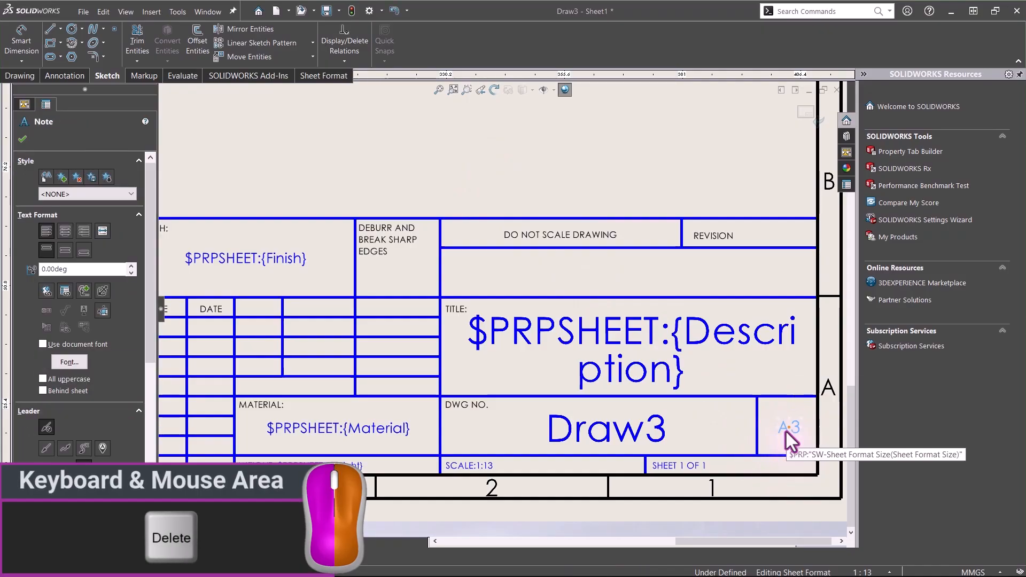
- Copy the A3 note into the empty cell above the title and change the copy's text to DRAWING TUTORIAL
{"action": "key", "text": "ctrl+c"}
{"action": "key", "text": "ctrl+v"}
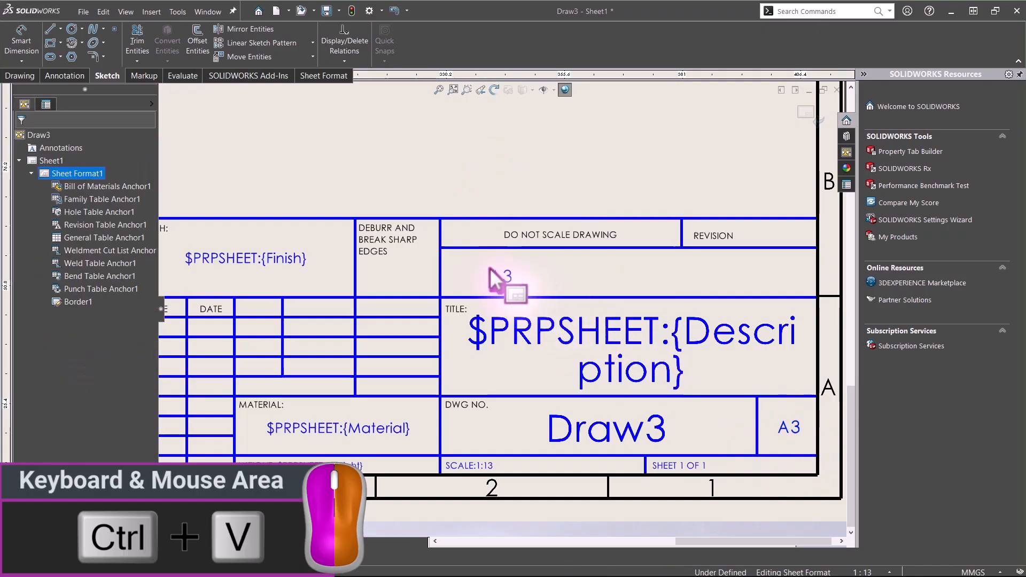
{"action": "left_click", "coordinate": [495, 276]}
{"action": "double_click", "coordinate": [502, 276]}
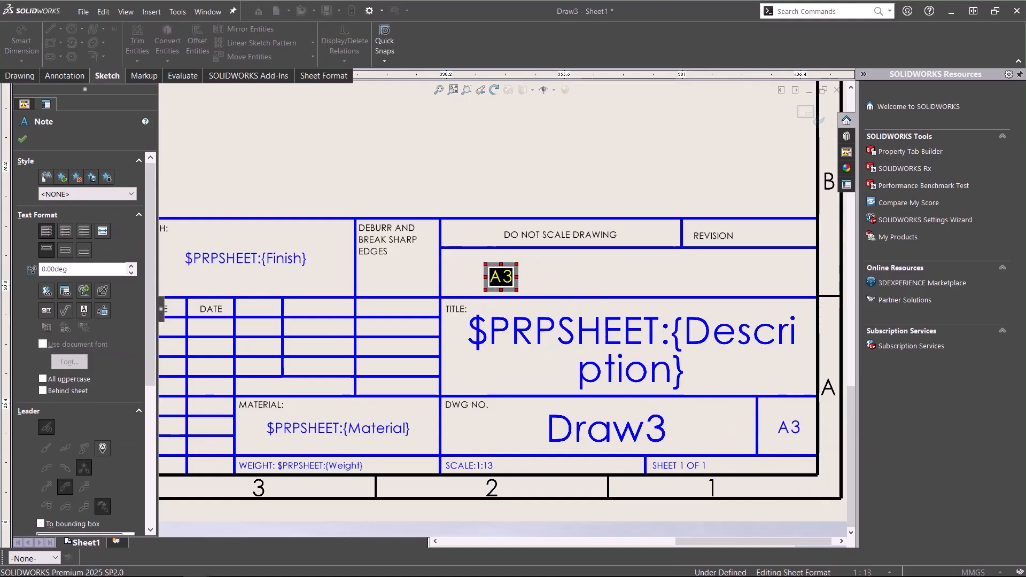
{"action": "type", "text": "DRAWING TUTORIAL"}
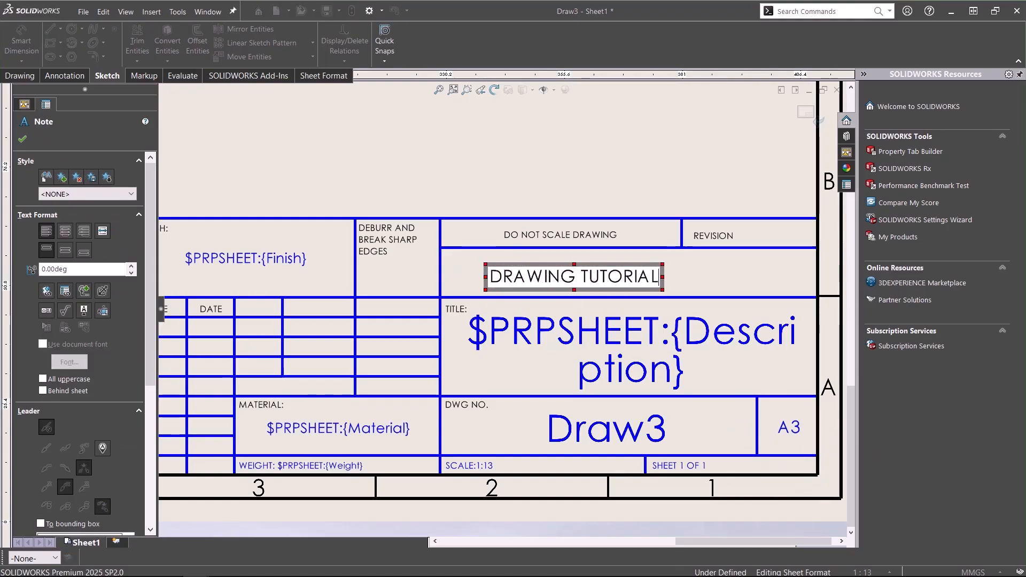
{"action": "left_click", "coordinate": [516, 167]}
- Centre the DRAWING TUTORIAL note in its title block cell using the alignment guidelines
{"action": "left_click_drag", "start_coordinate": [549, 271], "coordinate": [584, 271]}
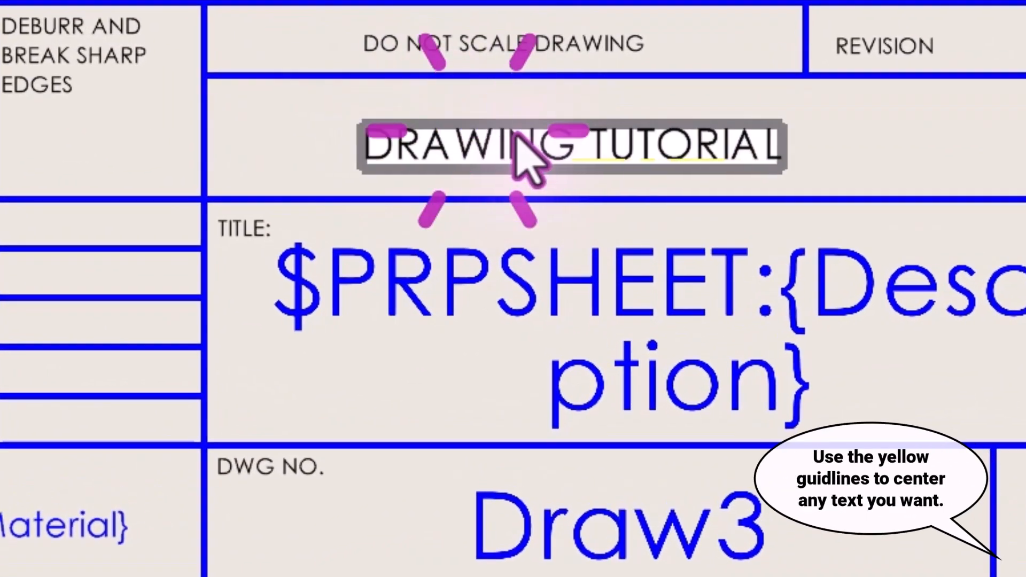
{"action": "mouse_move", "coordinate": [565, 137]}
{"action": "left_mouse_down"}
{"action": "mouse_move", "coordinate": [643, 130]}
{"action": "mouse_move", "coordinate": [650, 119]}
{"action": "mouse_move", "coordinate": [630, 119]}
{"action": "left_mouse_up"}
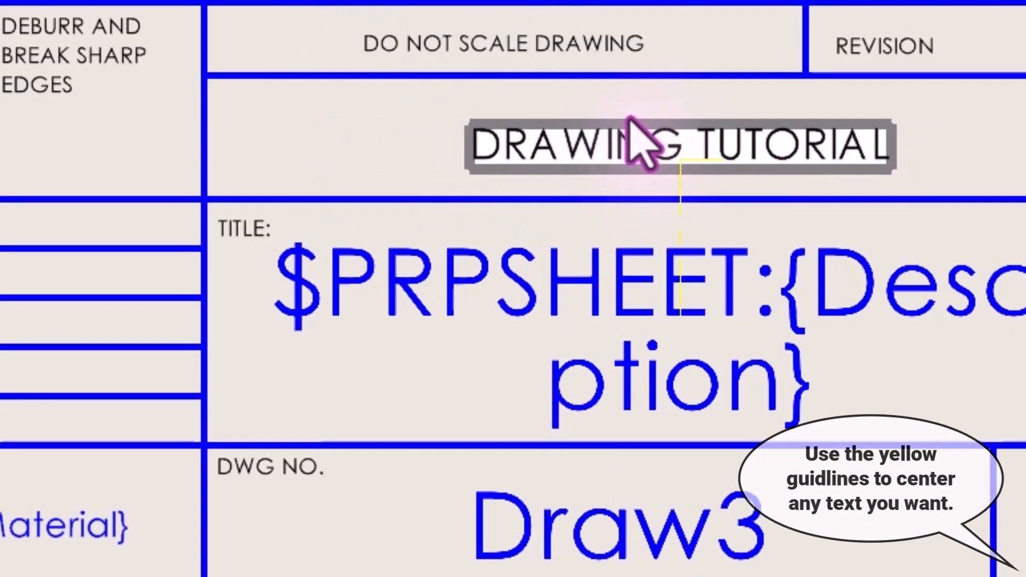
{"action": "left_click", "coordinate": [670, 166]}
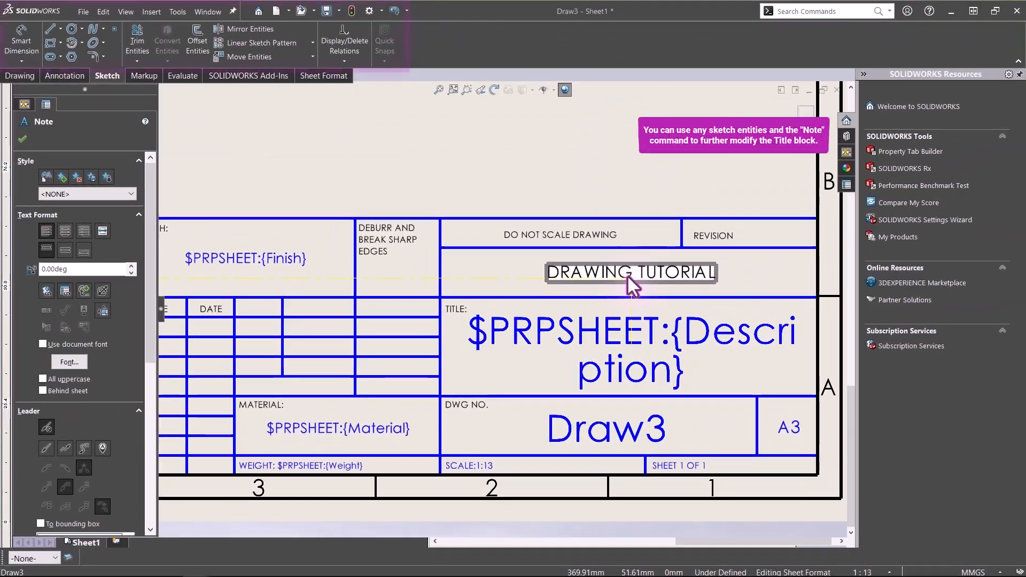
{"action": "left_click", "coordinate": [581, 187]}
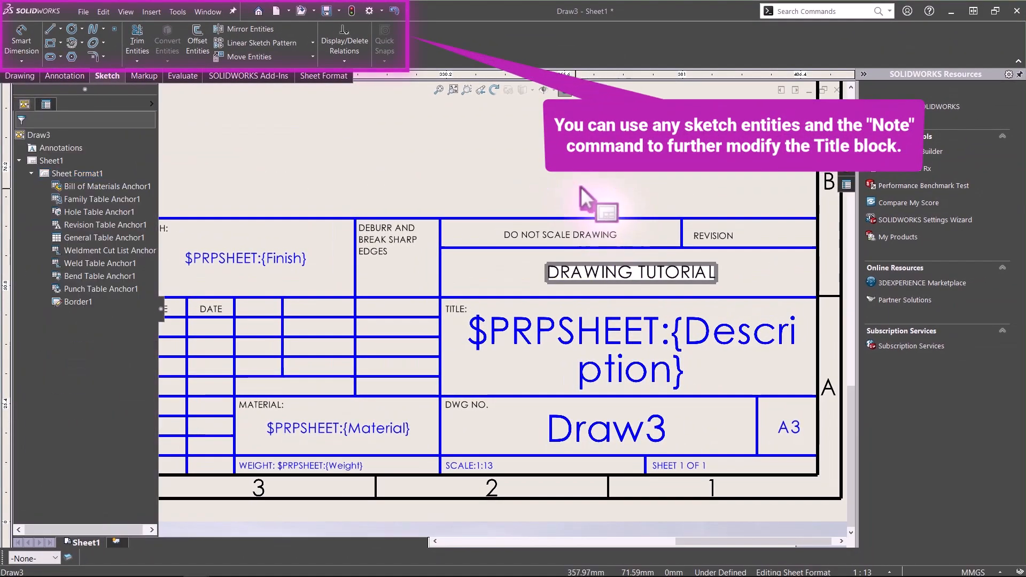
{"action": "mouse_move", "coordinate": [580, 193]}
{"action": "middle_mouse_down", "text": "shift"}
{"action": "mouse_move", "coordinate": [575, 184]}
{"action": "mouse_move", "coordinate": [584, 249]}
{"action": "middle_mouse_up", "text": "shift"}
{"action": "left_click", "coordinate": [586, 244]}
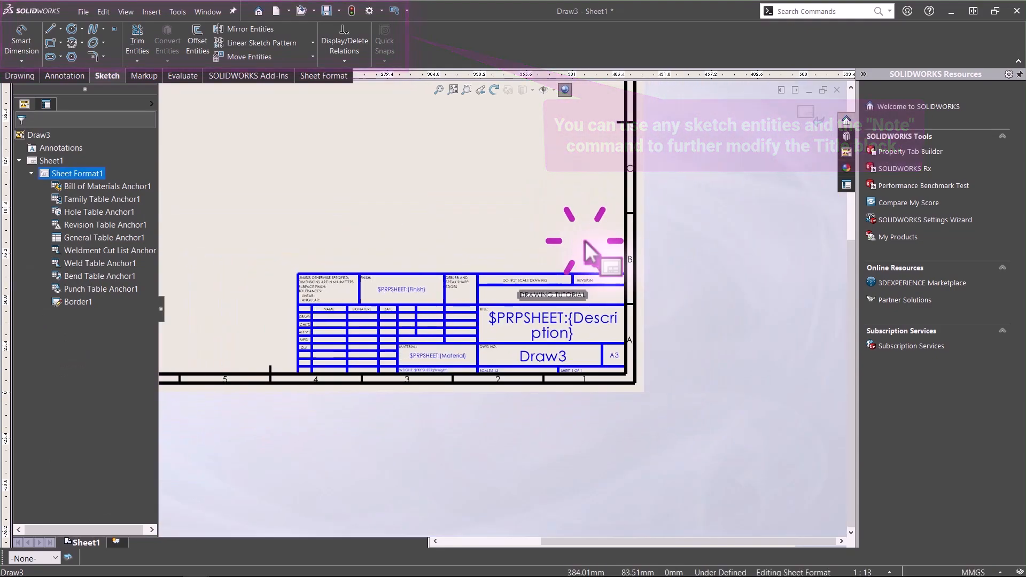
- Edit the sheet's automatic border to hide the zone dividers and both the column and row zone labels
{"action": "middle_click_drag", "start_coordinate": [518, 209], "coordinate": [741, 337]}
{"action": "key", "text": "f"}
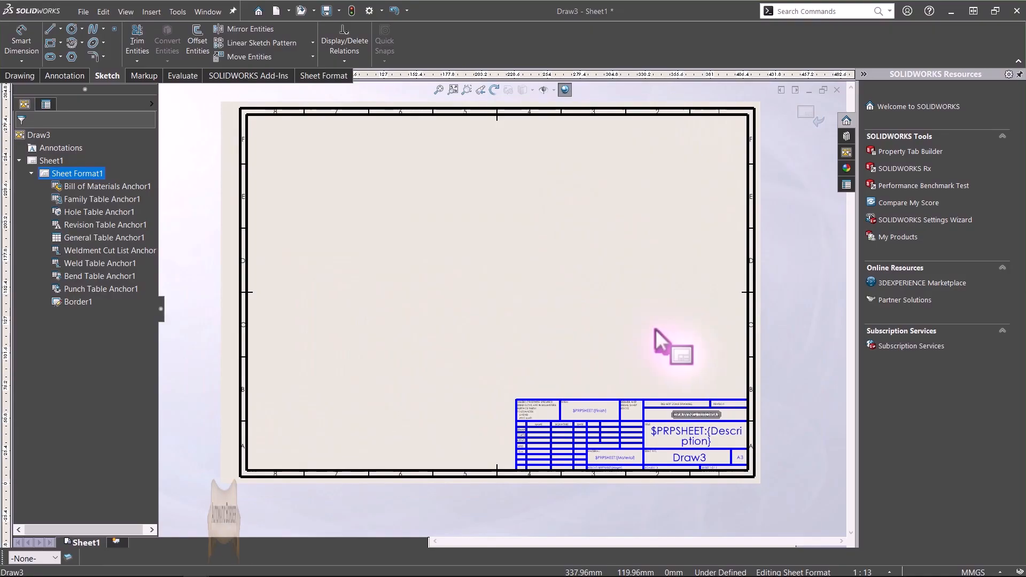
{"action": "left_click", "coordinate": [483, 291]}
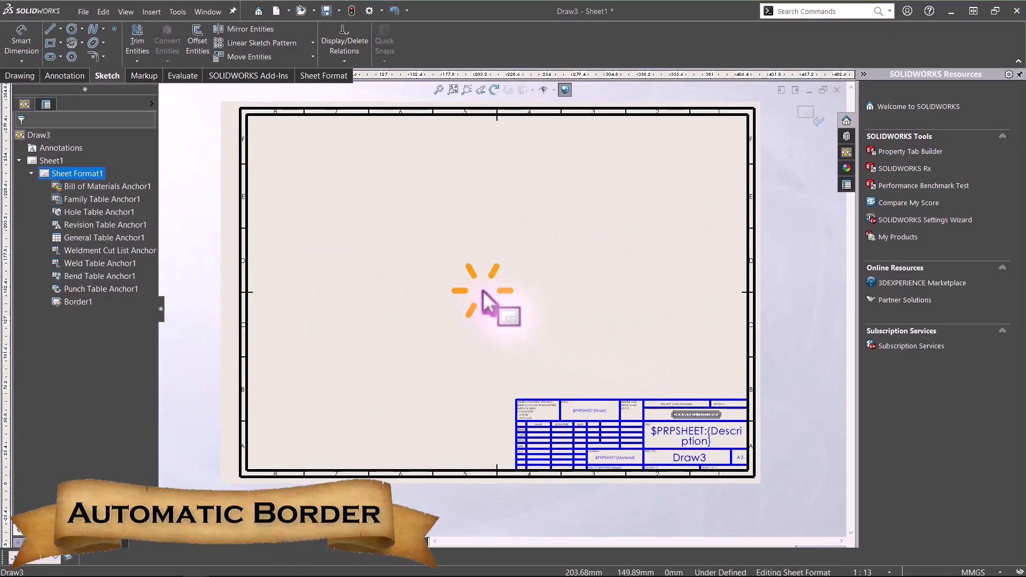
{"action": "right_click", "coordinate": [482, 291]}
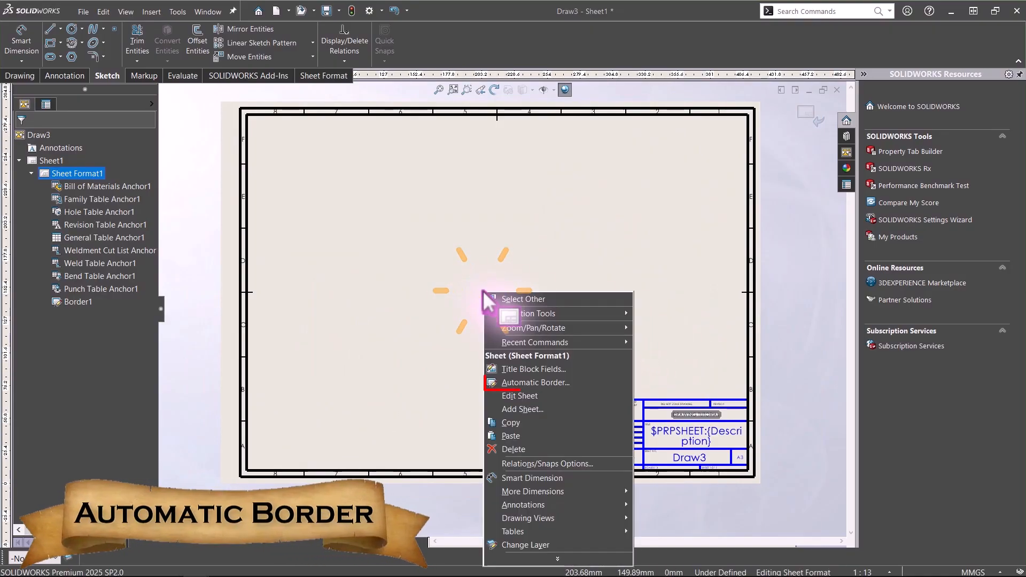
{"action": "left_click", "coordinate": [536, 382]}
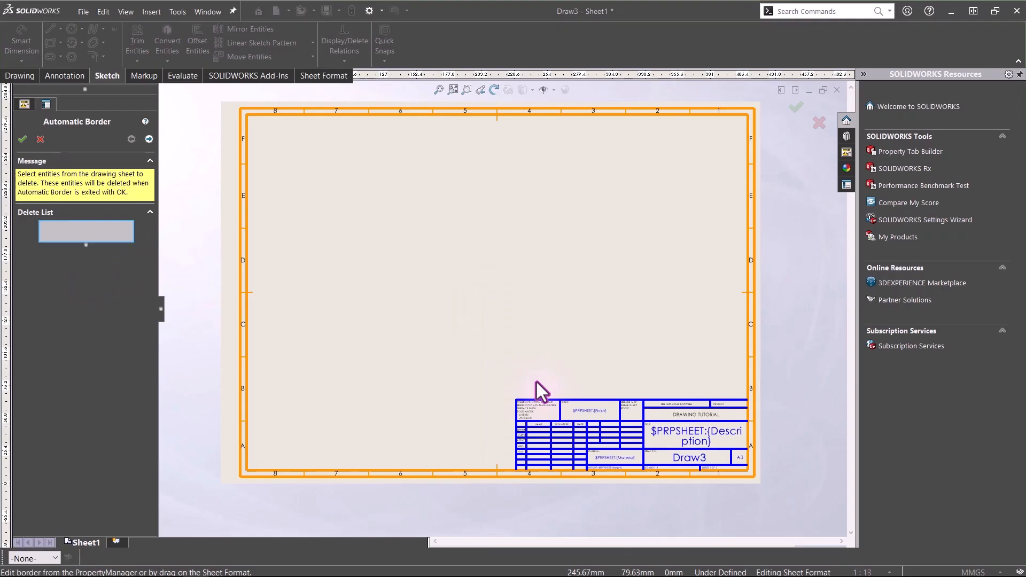
{"action": "left_click", "coordinate": [148, 139]}
{"action": "scroll", "coordinate": [152, 184], "scroll_direction": "down", "scroll_amount": 3}
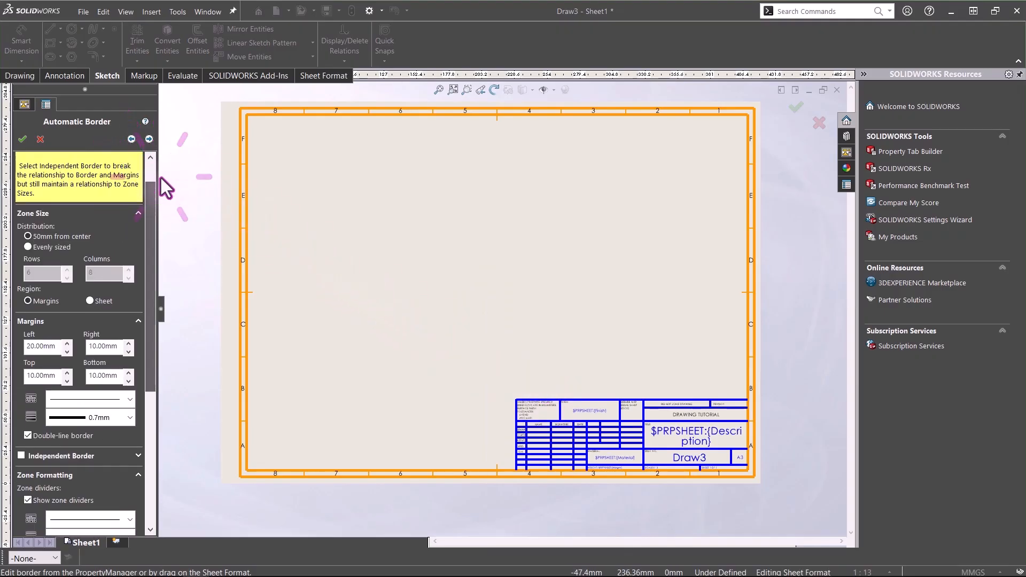
{"action": "scroll", "coordinate": [160, 181], "scroll_direction": "down", "scroll_amount": 2}
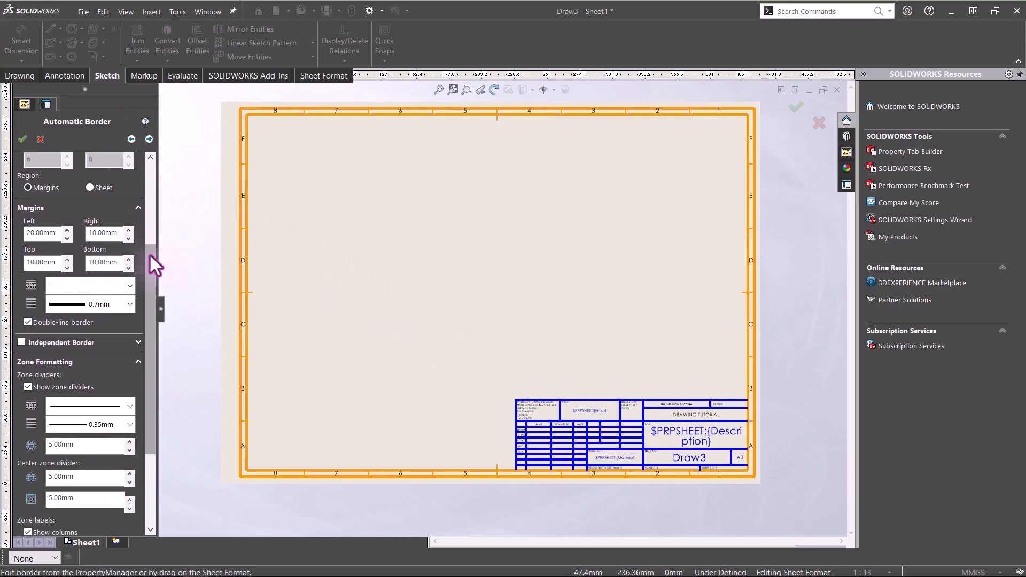
{"action": "left_click_drag", "start_coordinate": [149, 271], "coordinate": [143, 345]}
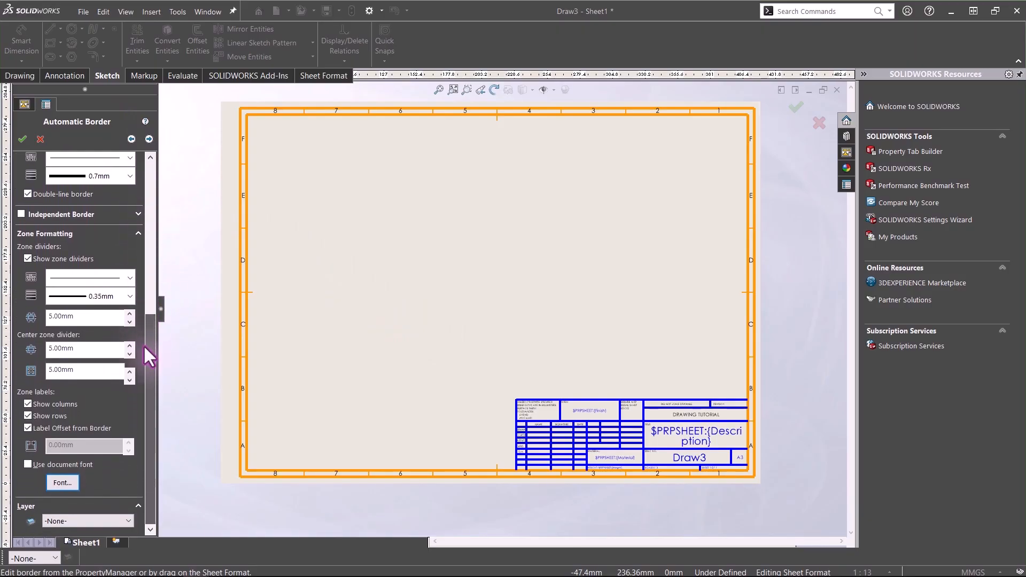
{"action": "left_click", "coordinate": [27, 258]}
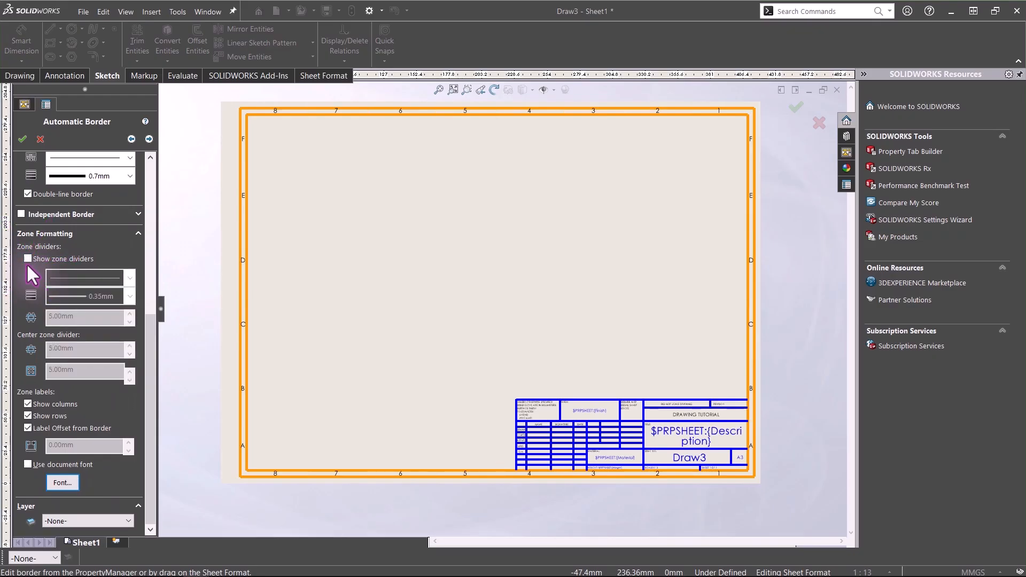
{"action": "left_click", "coordinate": [29, 404]}
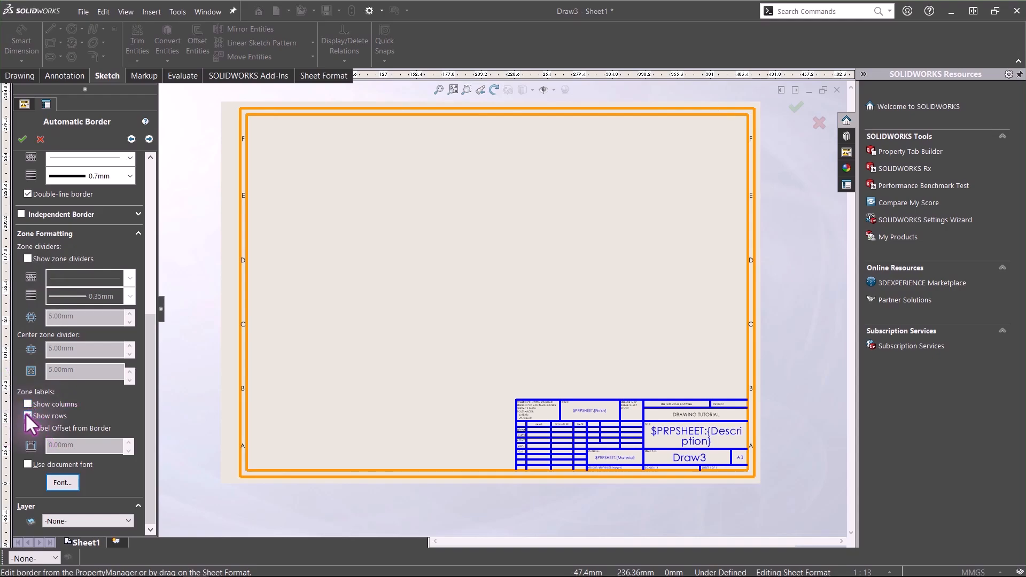
{"action": "left_click", "coordinate": [27, 415]}
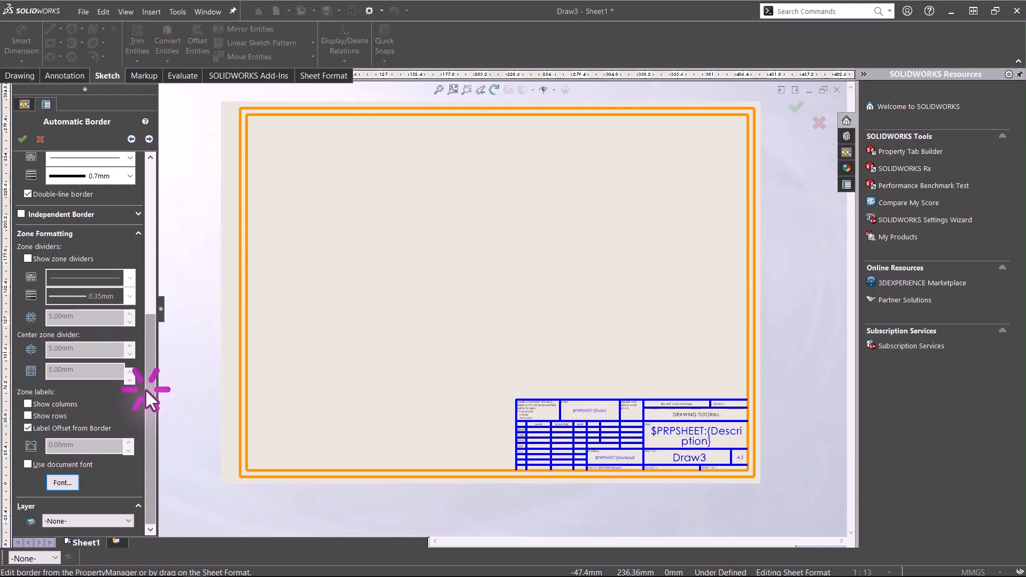
- Set the border's left margin to 10 mm, disable the double-line border, and apply the border changes
{"action": "left_click_drag", "start_coordinate": [145, 389], "coordinate": [144, 227]}
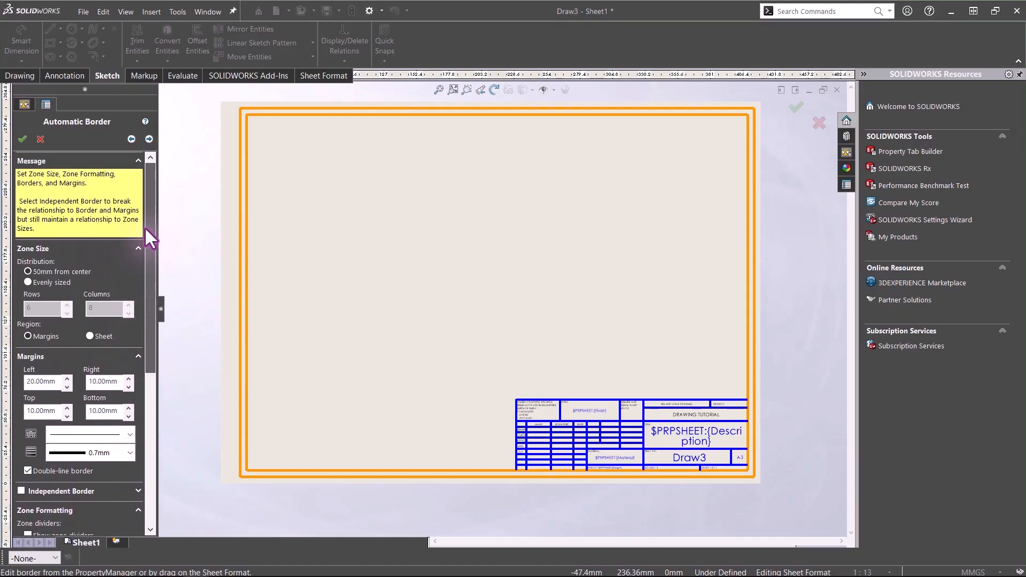
{"action": "left_click", "coordinate": [67, 386]}
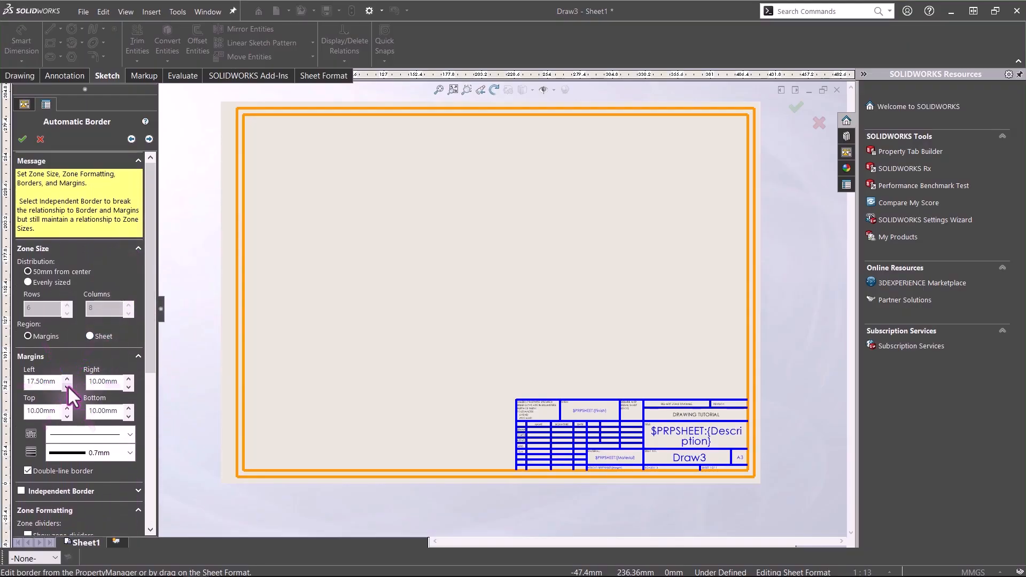
{"action": "left_click", "coordinate": [67, 386]}
{"action": "left_click", "coordinate": [68, 386]}
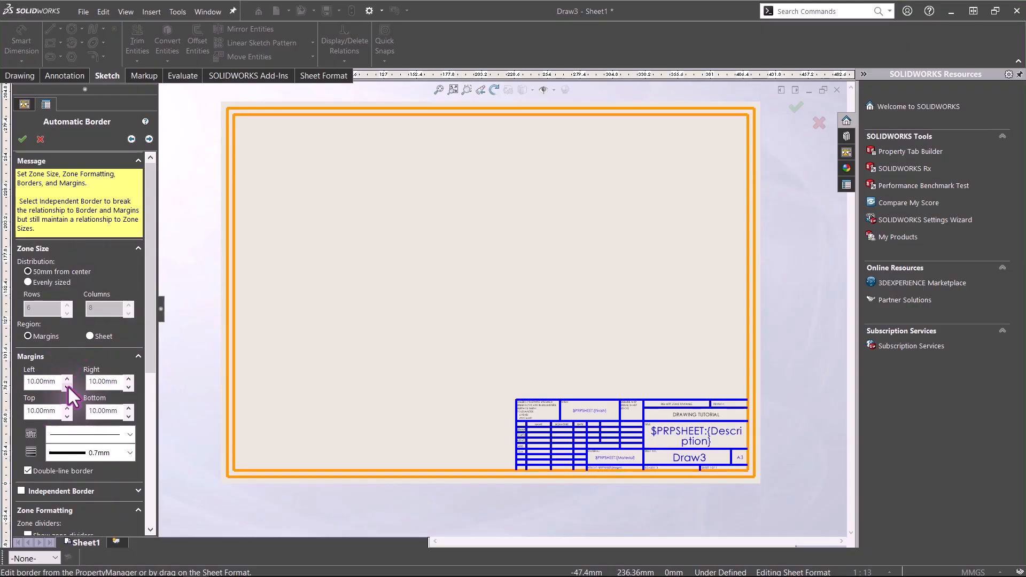
{"action": "left_click", "coordinate": [27, 470]}
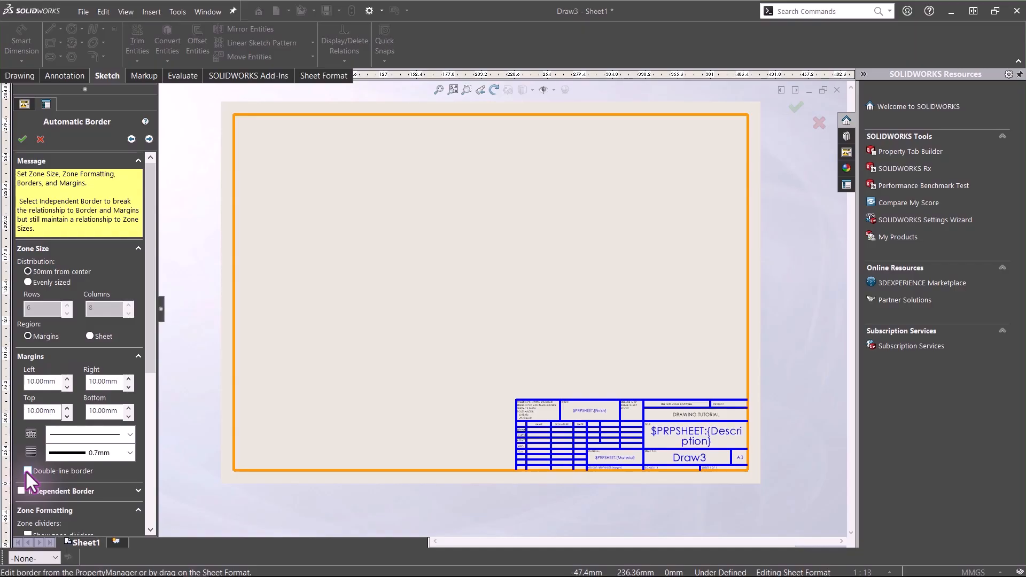
{"action": "left_click", "coordinate": [22, 139]}
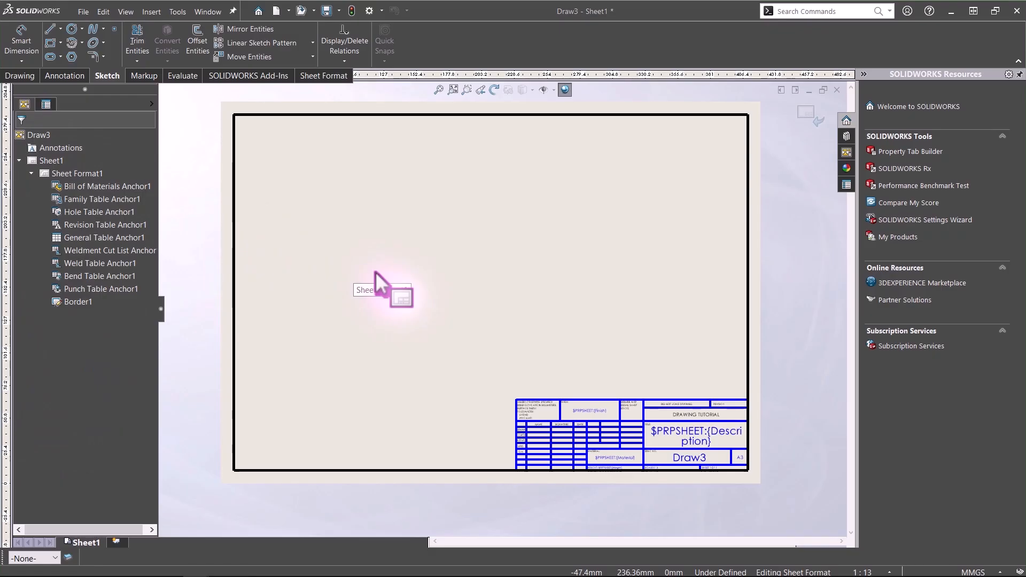
- Exit sheet format editing and fit the whole sheet in view
{"action": "left_click", "coordinate": [807, 115]}
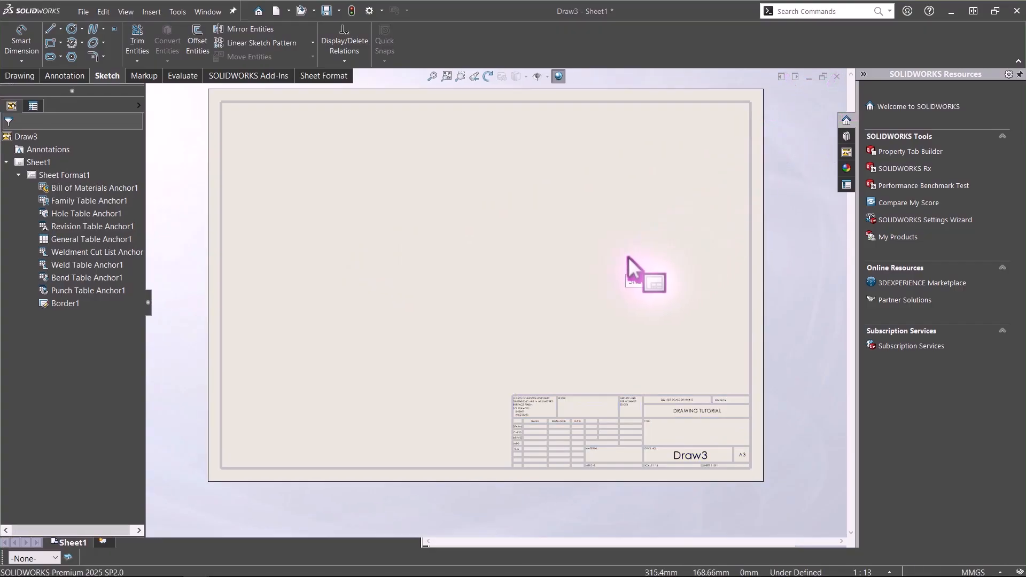
{"action": "key", "text": "f"}
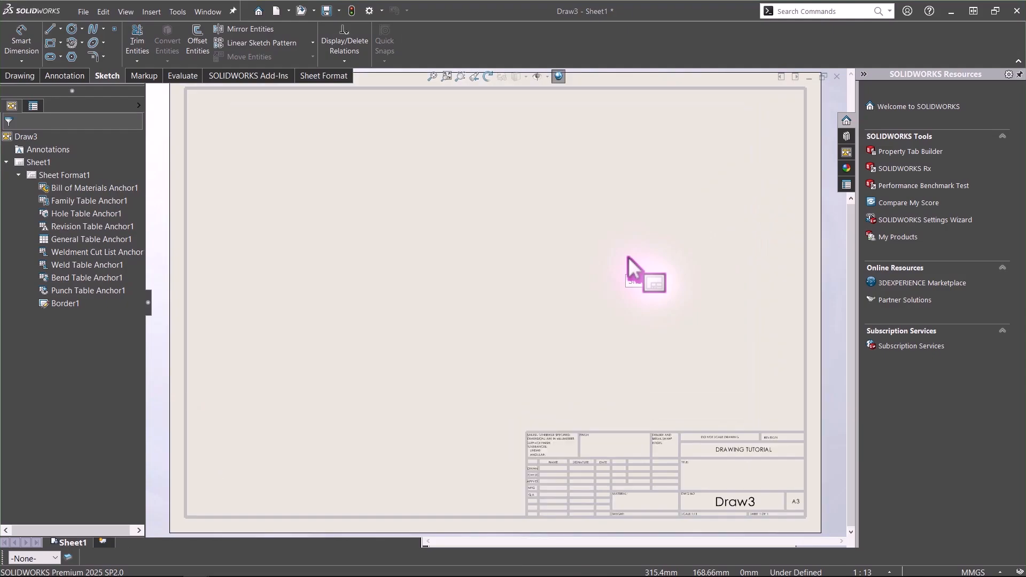
{"action": "left_click", "coordinate": [332, 75]}
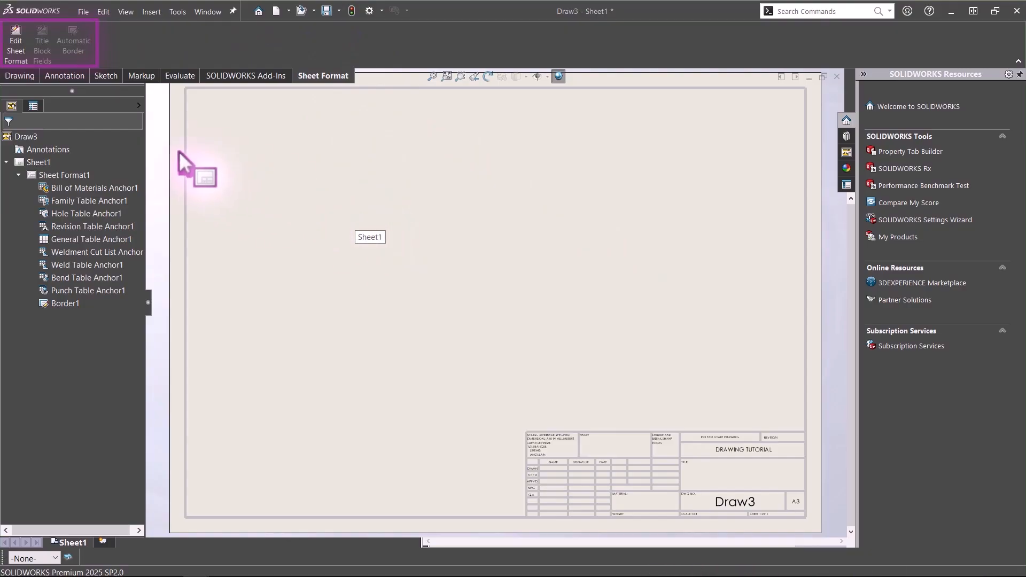
{"action": "left_click", "coordinate": [112, 77]}
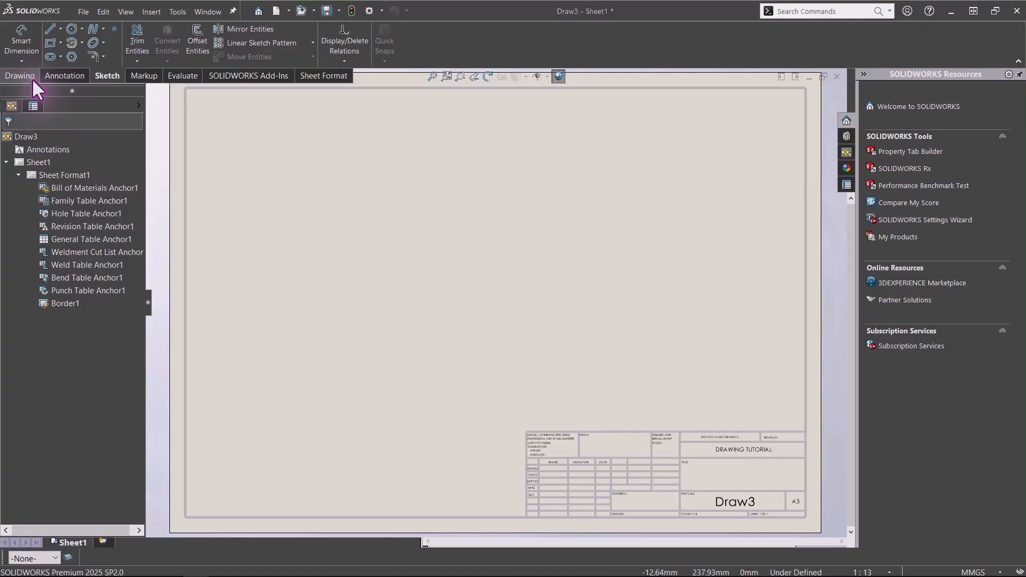
- Insert the Standard 3 View set of the Geneva Wheel part using its Default configuration
{"action": "left_click", "coordinate": [31, 76]}
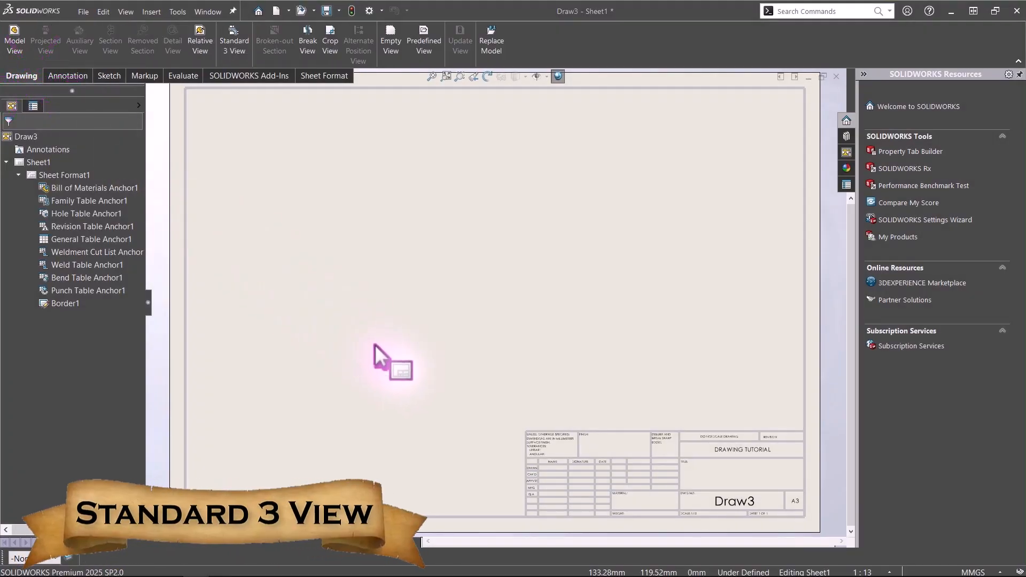
{"action": "left_click", "coordinate": [224, 45]}
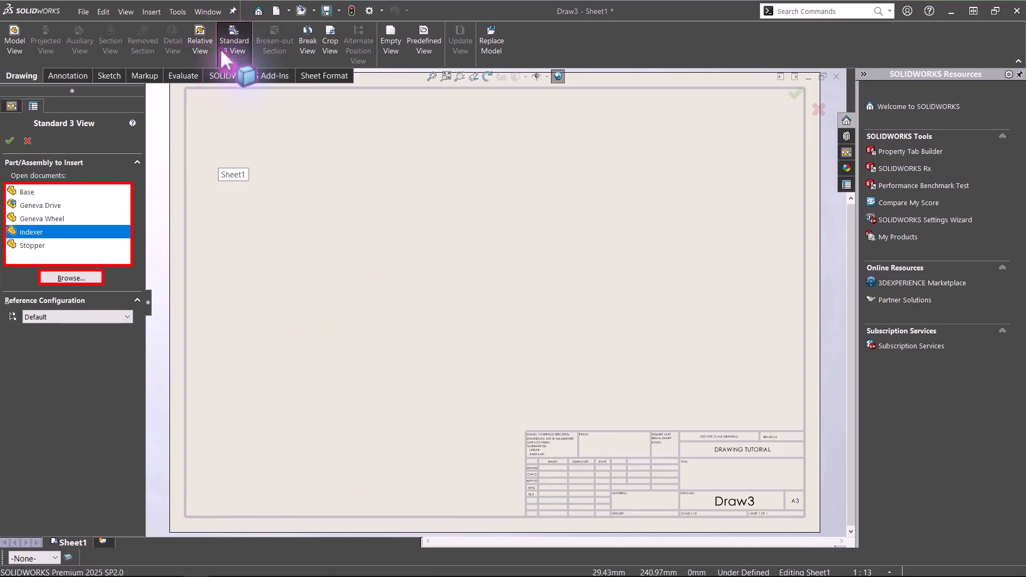
{"action": "left_click", "coordinate": [47, 220]}
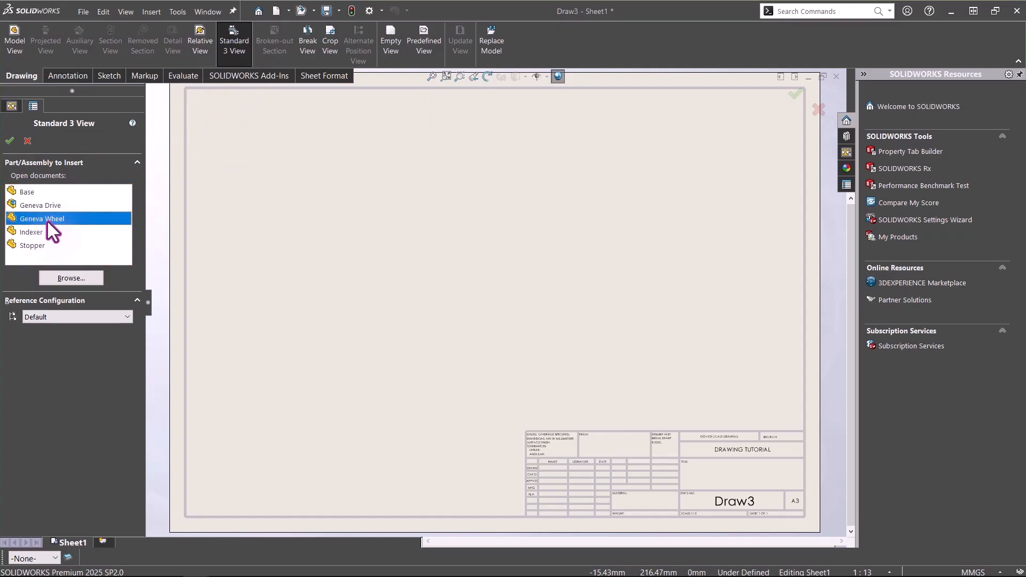
{"action": "left_click", "coordinate": [69, 317]}
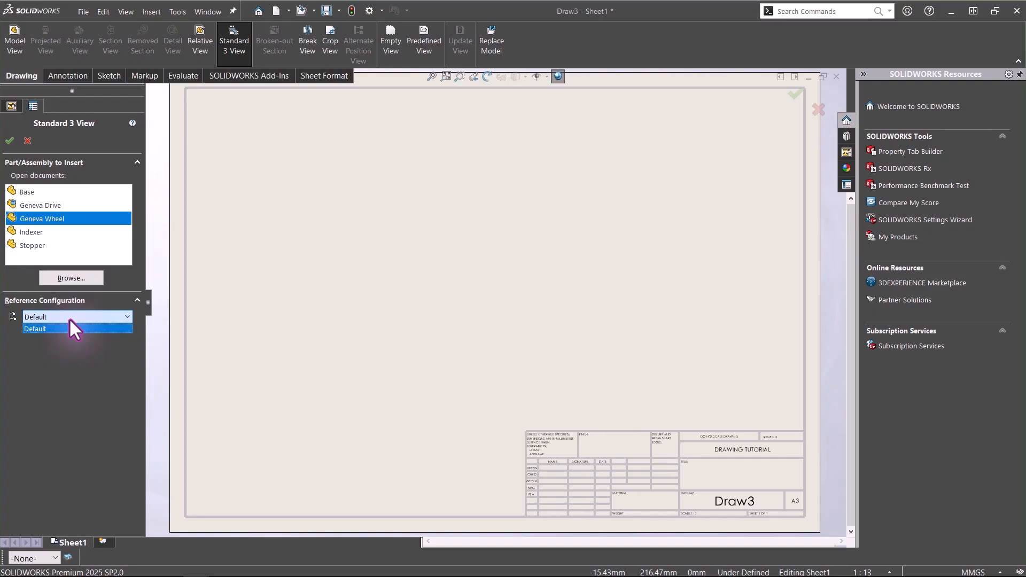
{"action": "left_click", "coordinate": [69, 318]}
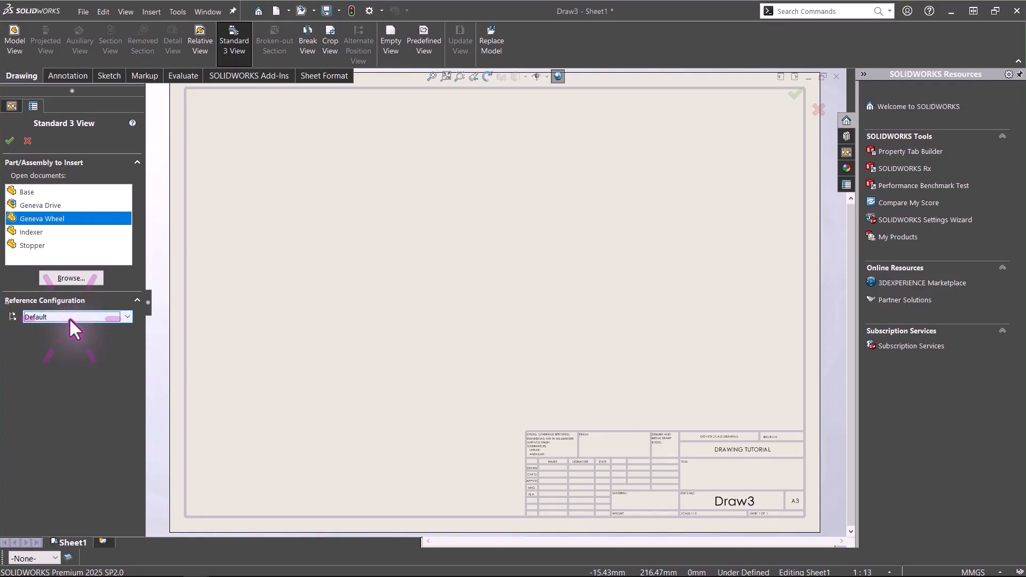
{"action": "left_click", "coordinate": [10, 142]}
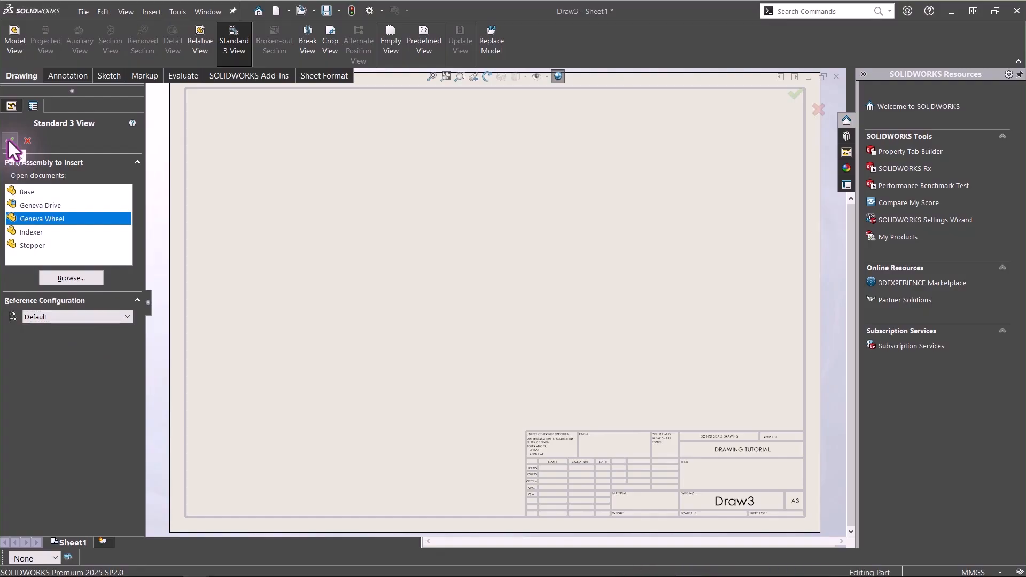
{"action": "left_click", "coordinate": [10, 142]}
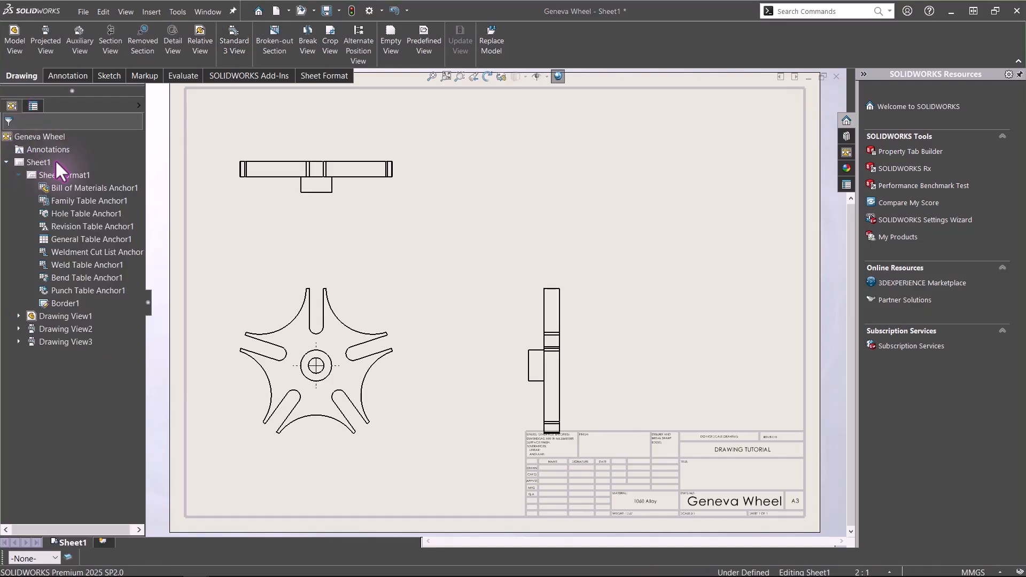
- Space out the Geneva Wheel views by moving the side view farther right and the front view up, clear of the title block
{"action": "left_click_drag", "start_coordinate": [92, 226], "coordinate": [310, 276]}
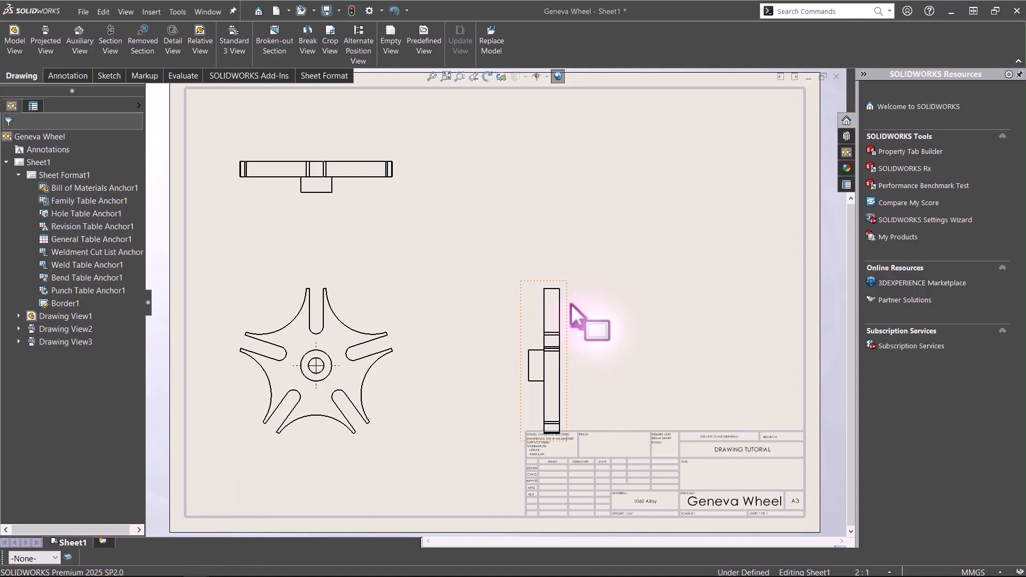
{"action": "left_click_drag", "start_coordinate": [570, 303], "coordinate": [628, 313]}
{"action": "mouse_move", "coordinate": [402, 309]}
{"action": "left_mouse_down"}
{"action": "mouse_move", "coordinate": [411, 248]}
{"action": "mouse_move", "coordinate": [424, 275]}
{"action": "mouse_move", "coordinate": [399, 226]}
{"action": "mouse_move", "coordinate": [398, 92]}
{"action": "mouse_move", "coordinate": [394, 264]}
{"action": "mouse_move", "coordinate": [393, 221]}
{"action": "mouse_move", "coordinate": [400, 248]}
{"action": "mouse_move", "coordinate": [411, 239]}
{"action": "left_mouse_up"}
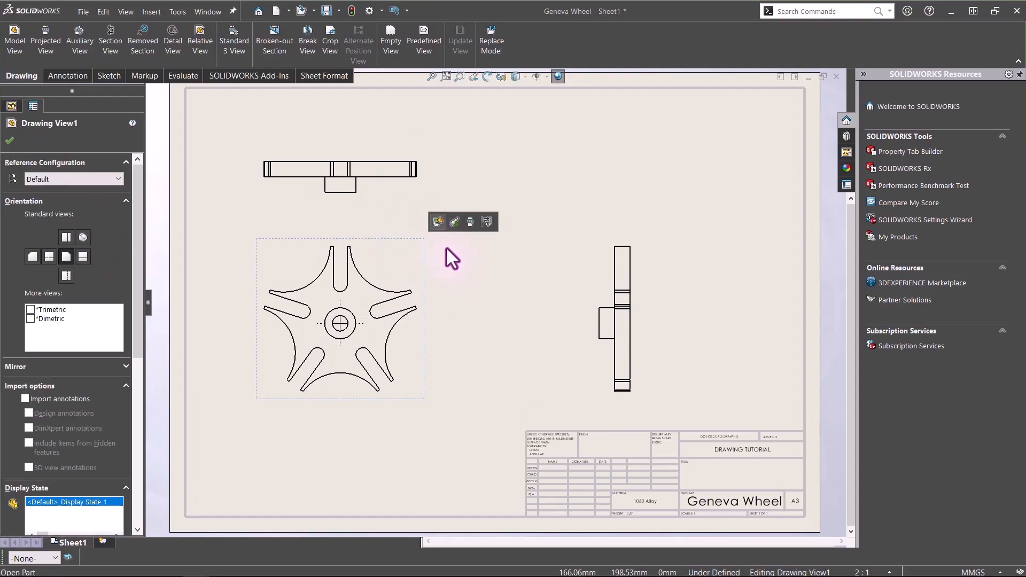
{"action": "left_click", "coordinate": [518, 263]}
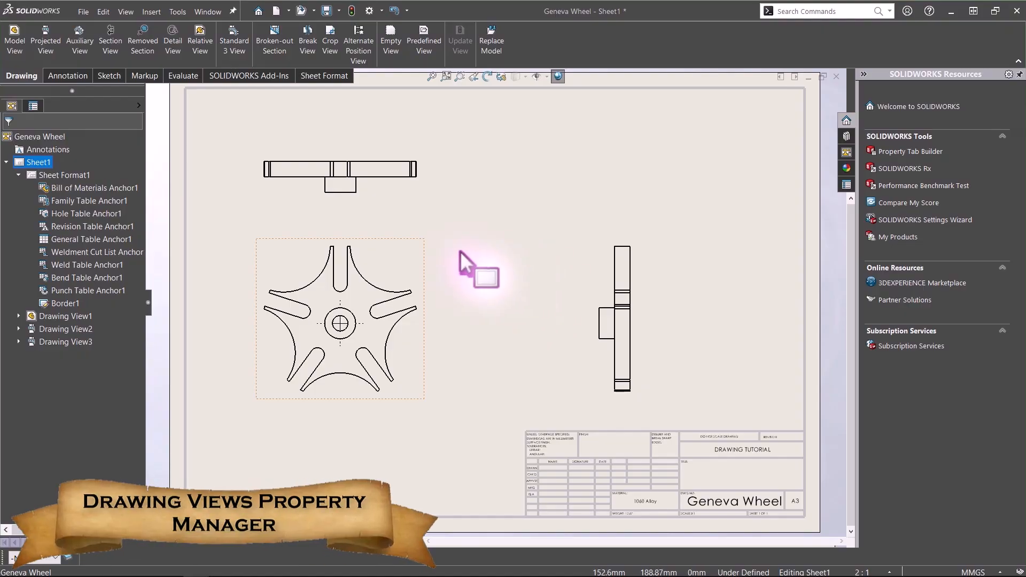
- Try the Right and Isometric orientations on the Geneva Wheel's front view, returning it to the Front orientation
{"action": "left_click", "coordinate": [407, 241]}
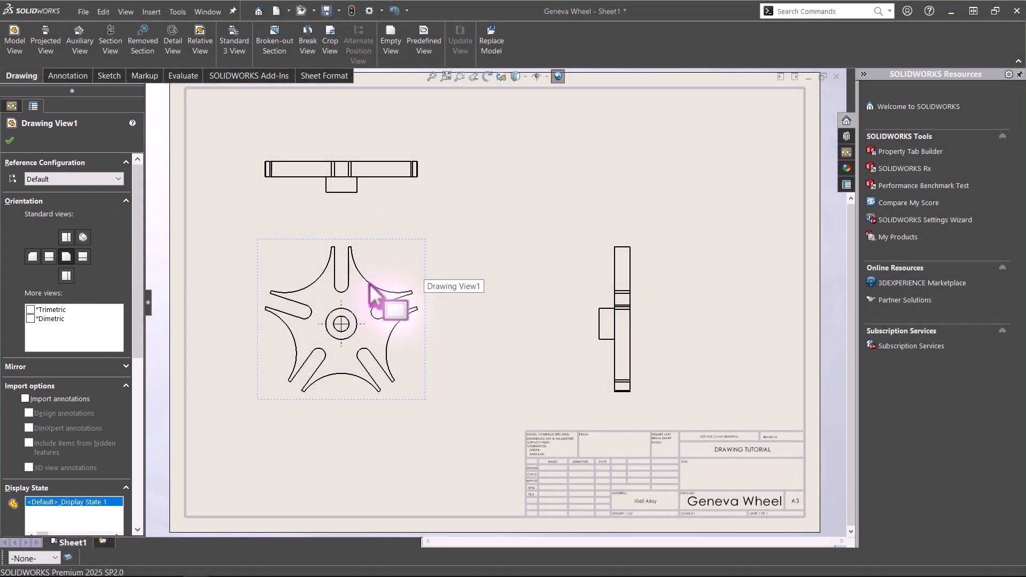
{"action": "left_click", "coordinate": [82, 257]}
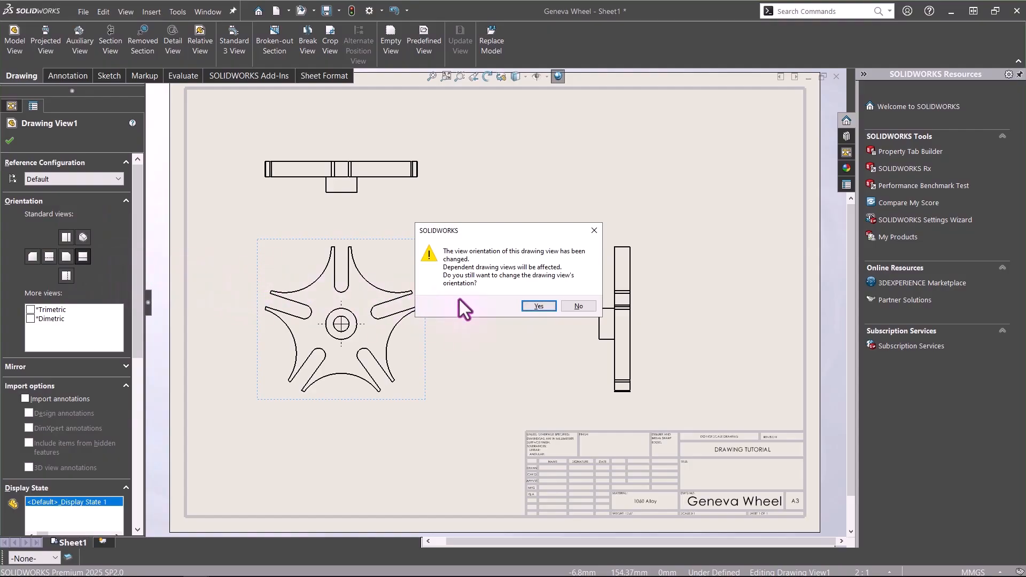
{"action": "left_click", "coordinate": [536, 305]}
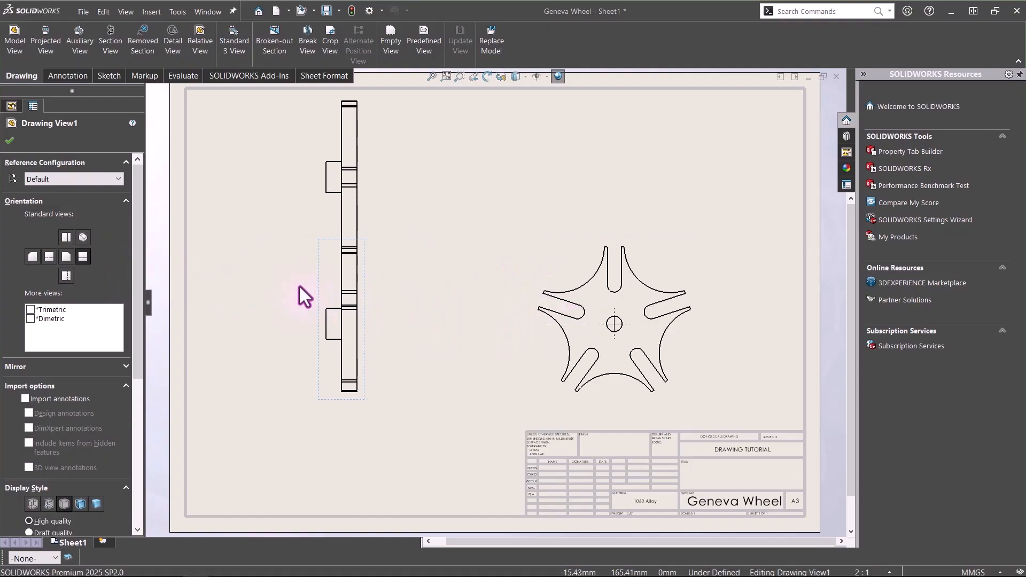
{"action": "left_click", "coordinate": [67, 257]}
{"action": "left_click", "coordinate": [537, 306]}
{"action": "left_click", "coordinate": [83, 238]}
{"action": "left_click", "coordinate": [538, 306]}
{"action": "left_click", "coordinate": [65, 260]}
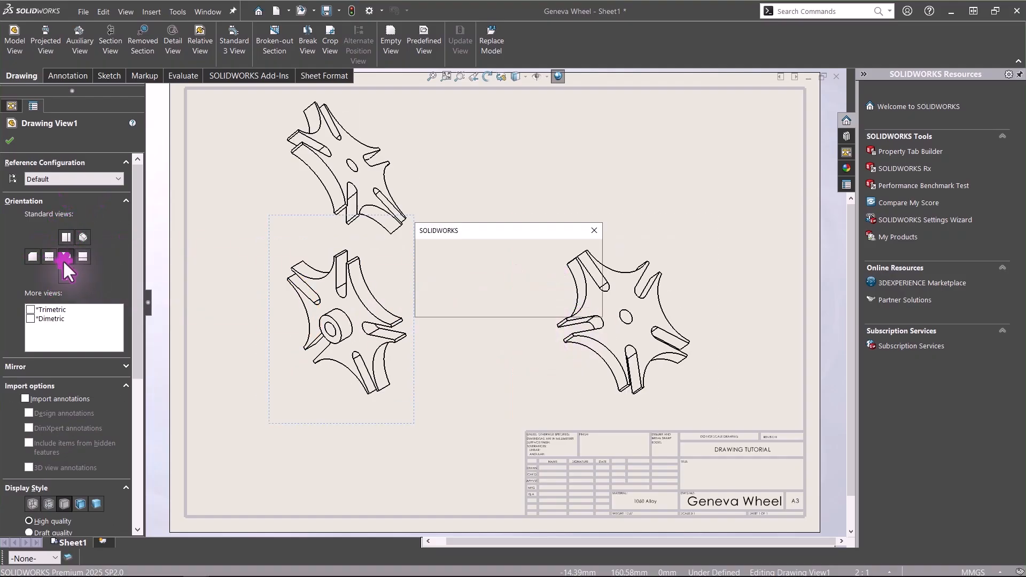
{"action": "left_click", "coordinate": [537, 306]}
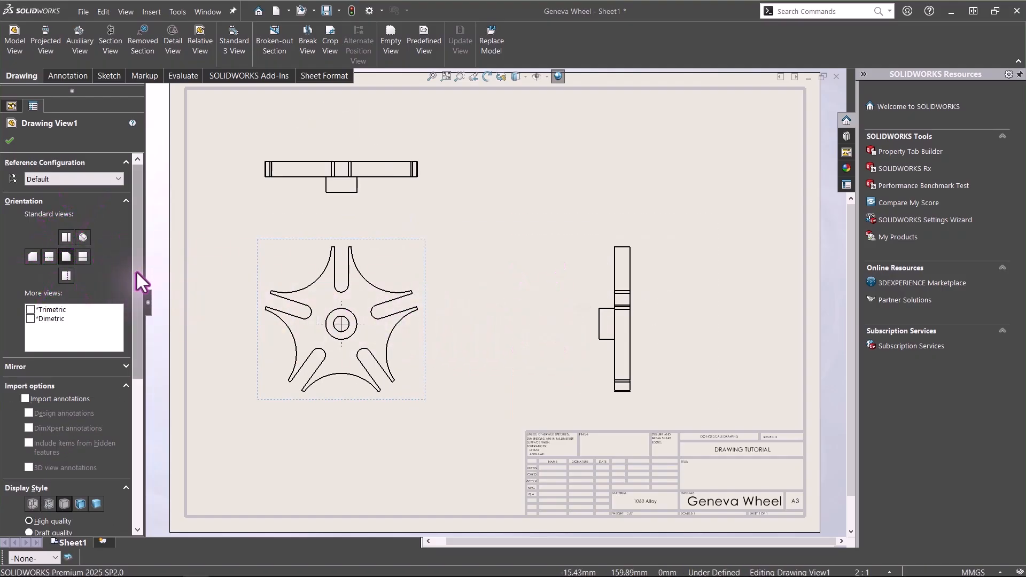
- Try the Shaded With Edges and Shaded display styles on the front view, returning it to Hidden Lines Removed
{"action": "left_click_drag", "start_coordinate": [136, 271], "coordinate": [126, 431]}
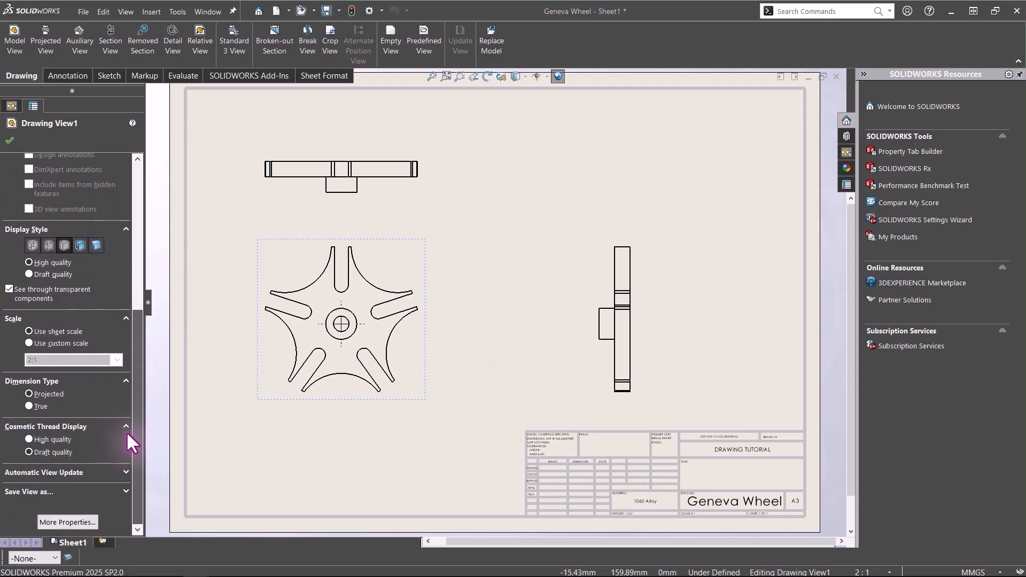
{"action": "left_click", "coordinate": [79, 246]}
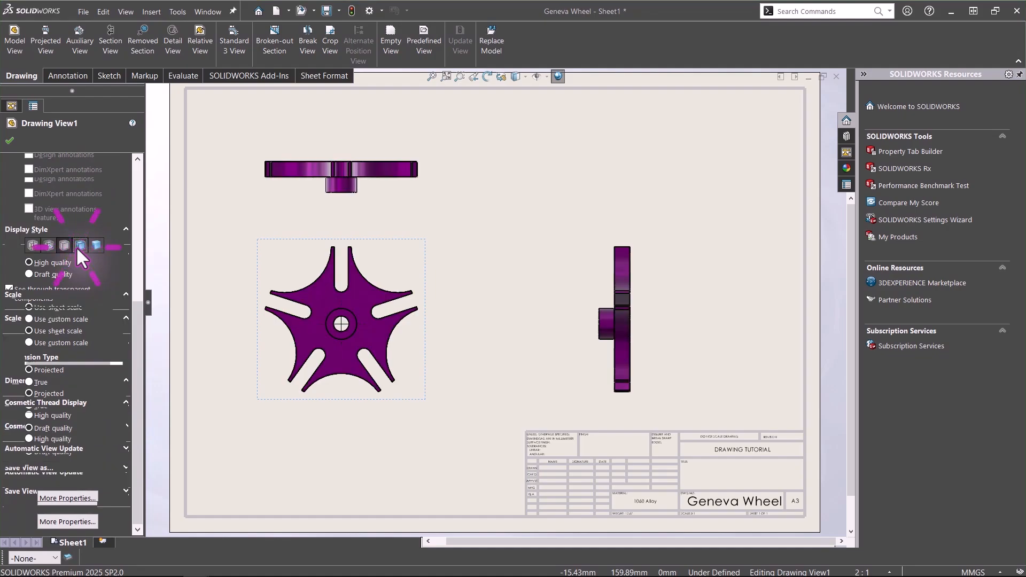
{"action": "left_click", "coordinate": [97, 269]}
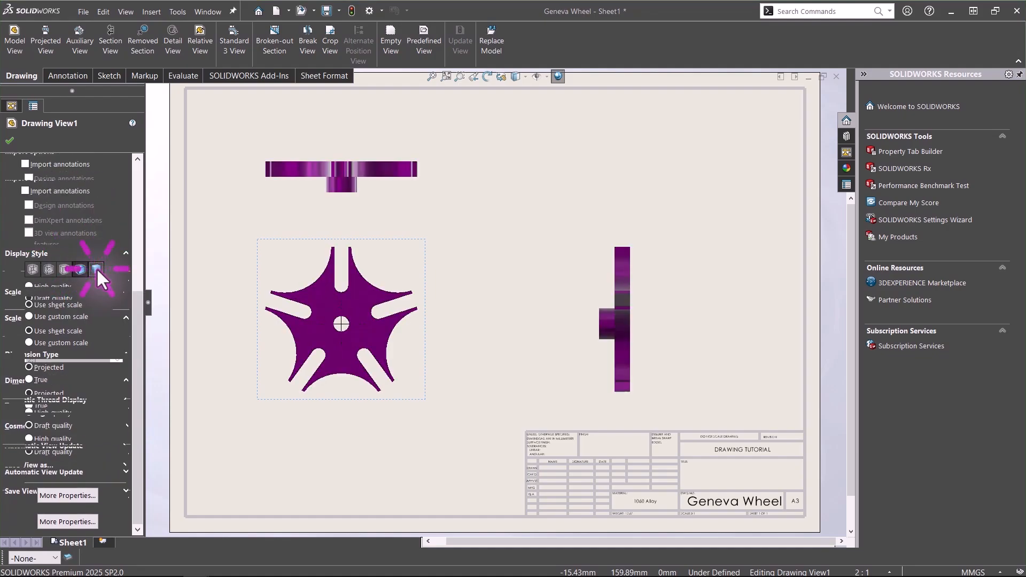
{"action": "left_click", "coordinate": [76, 295]}
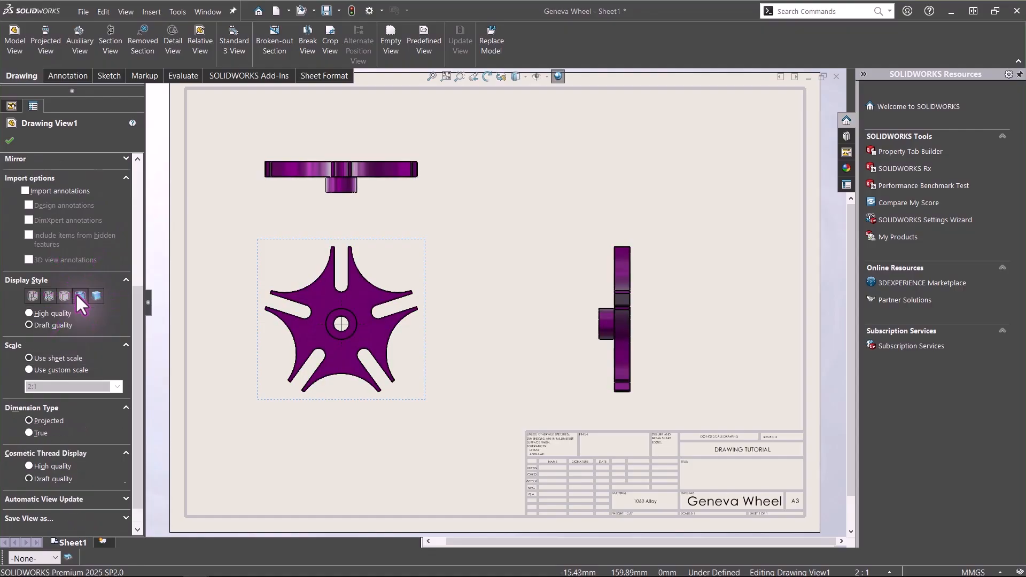
{"action": "left_click", "coordinate": [64, 297]}
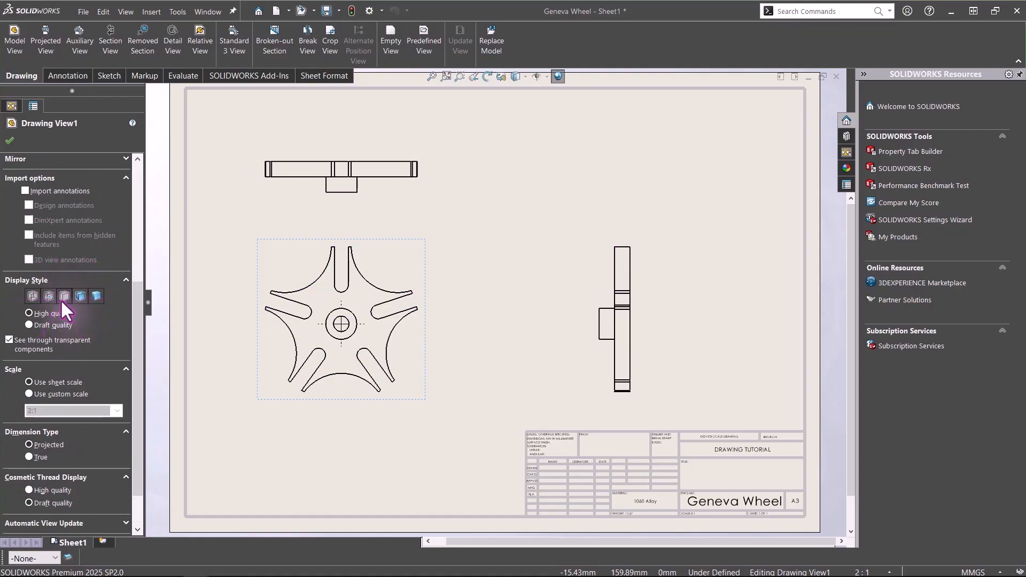
- Try custom scales of 2:1.5 and 1:1 on the front view, restore the sheet scale and close the view's properties
{"action": "left_click_drag", "start_coordinate": [133, 318], "coordinate": [139, 356]}
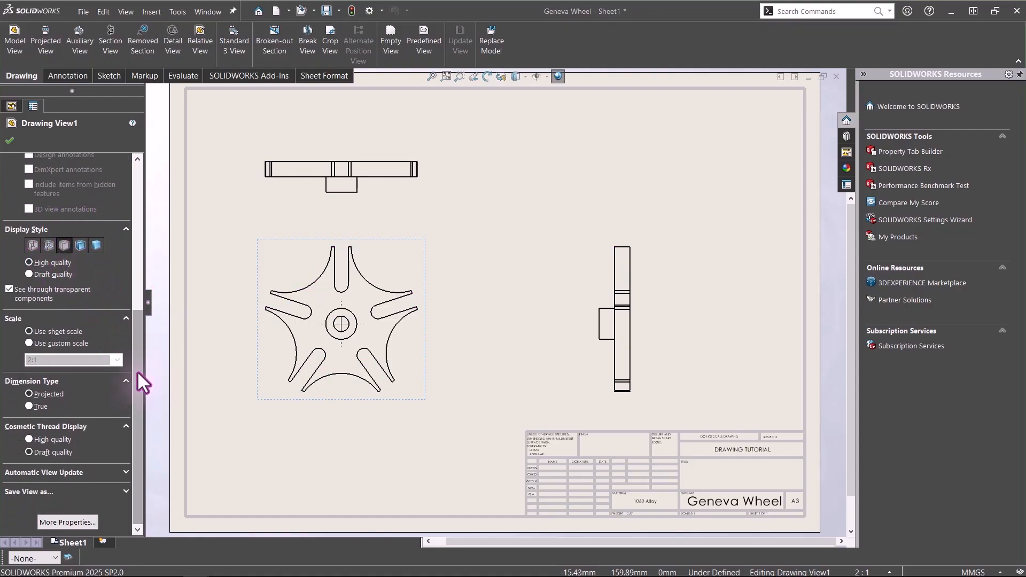
{"action": "left_click", "coordinate": [34, 342]}
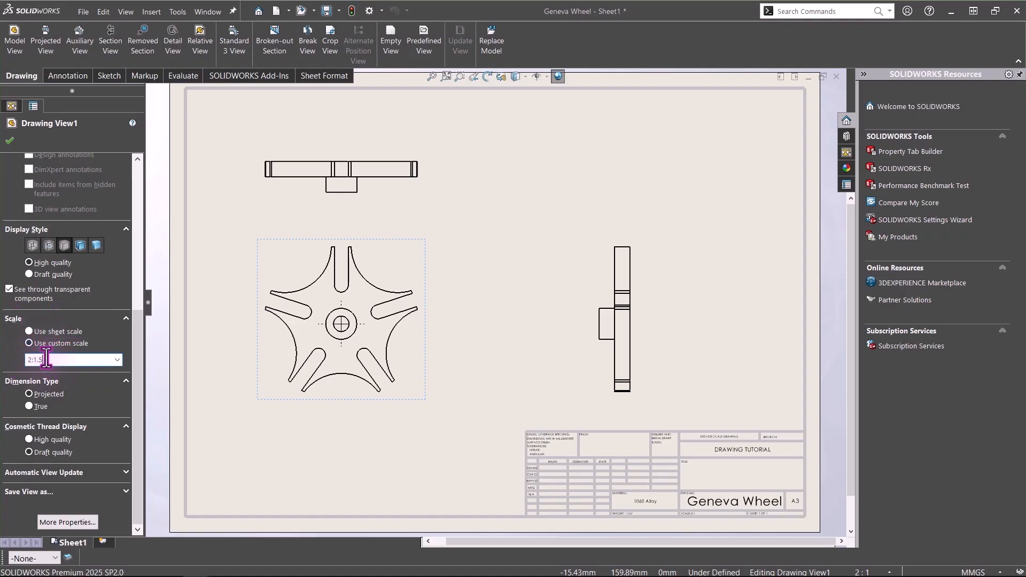
{"action": "left_click", "coordinate": [117, 359]}
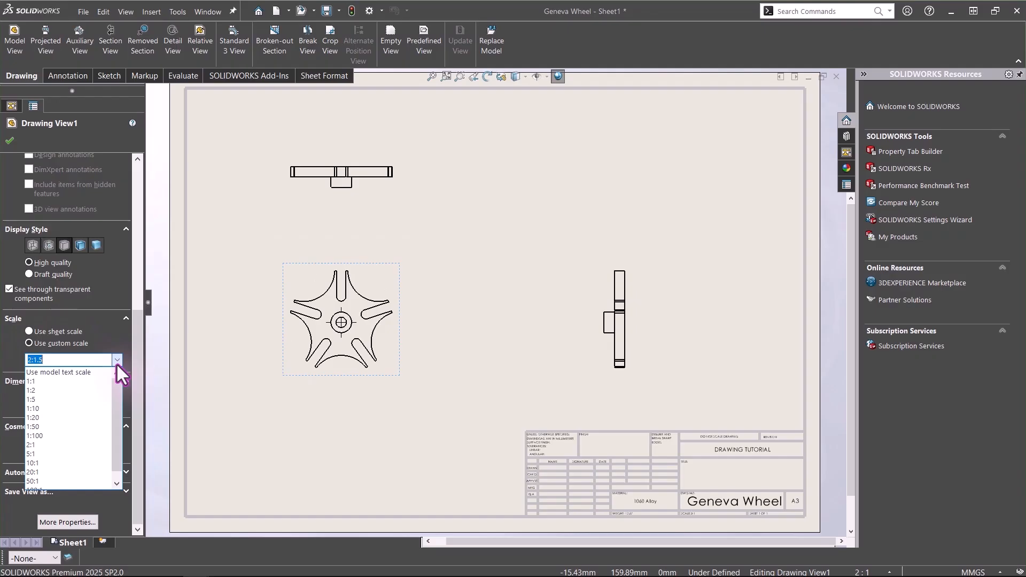
{"action": "left_click", "coordinate": [31, 379]}
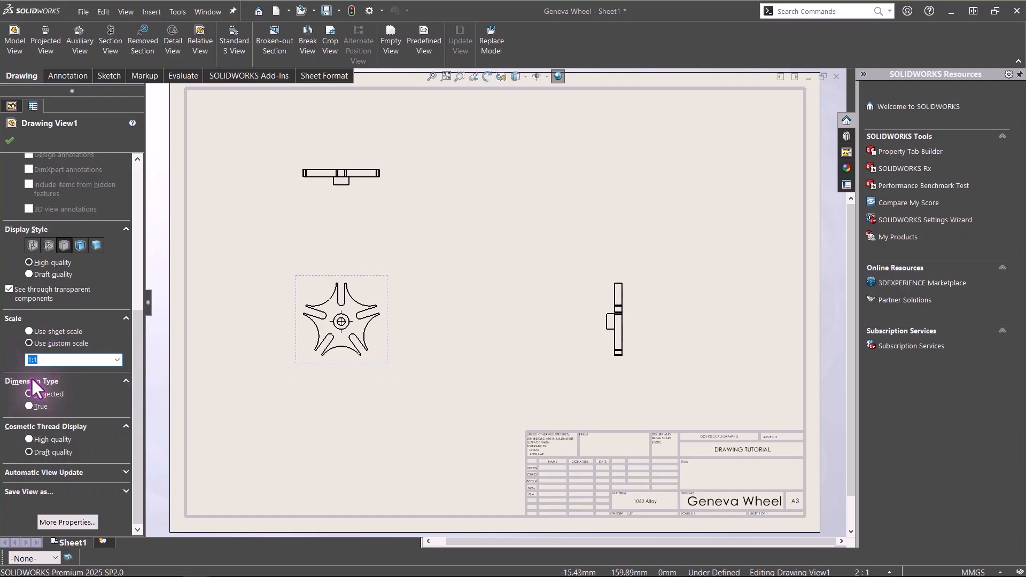
{"action": "left_click", "coordinate": [29, 331]}
{"action": "left_click", "coordinate": [9, 140]}
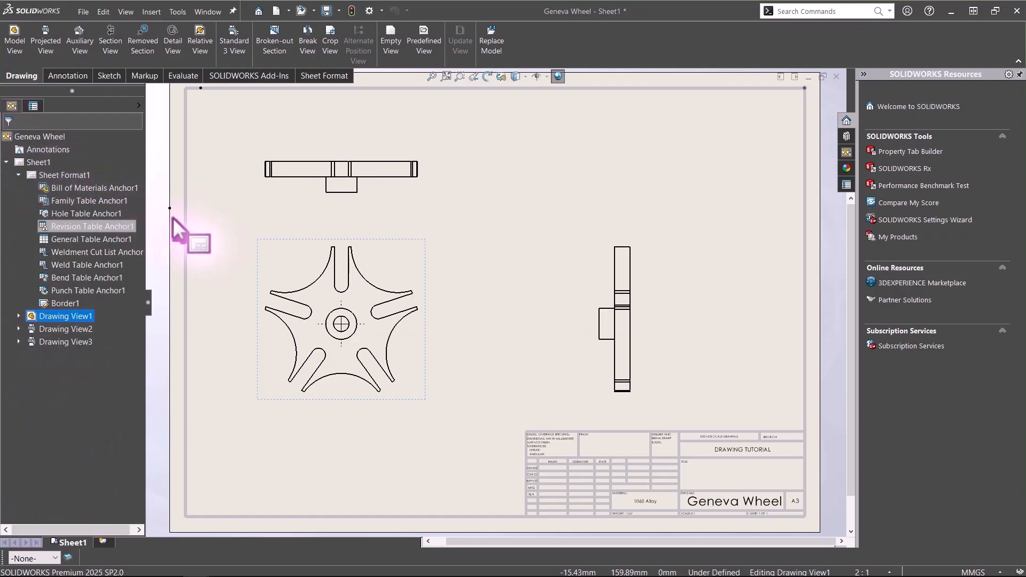
{"action": "left_click", "coordinate": [220, 241]}
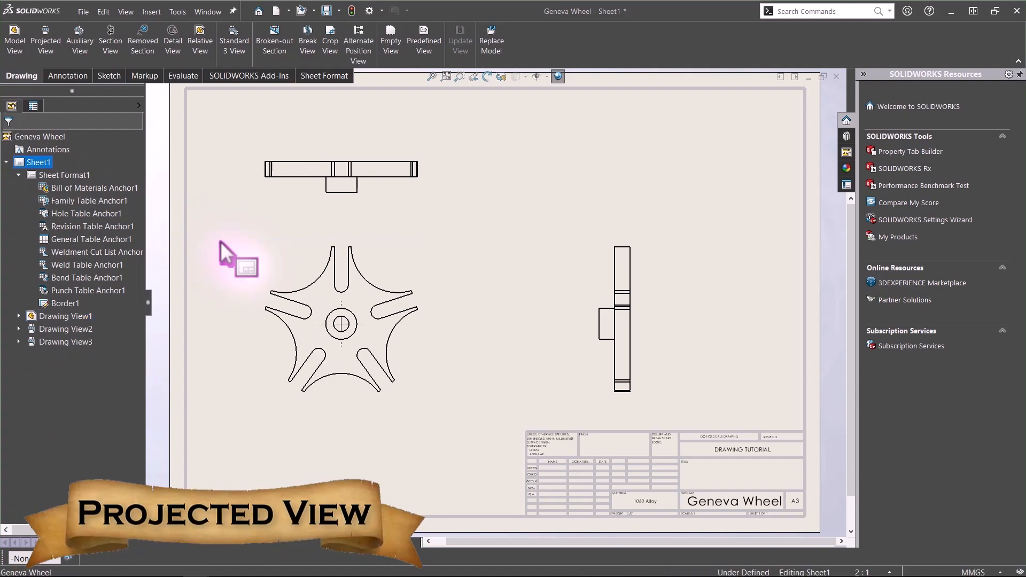
{"action": "left_click", "coordinate": [46, 43]}
{"action": "left_click", "coordinate": [422, 278]}
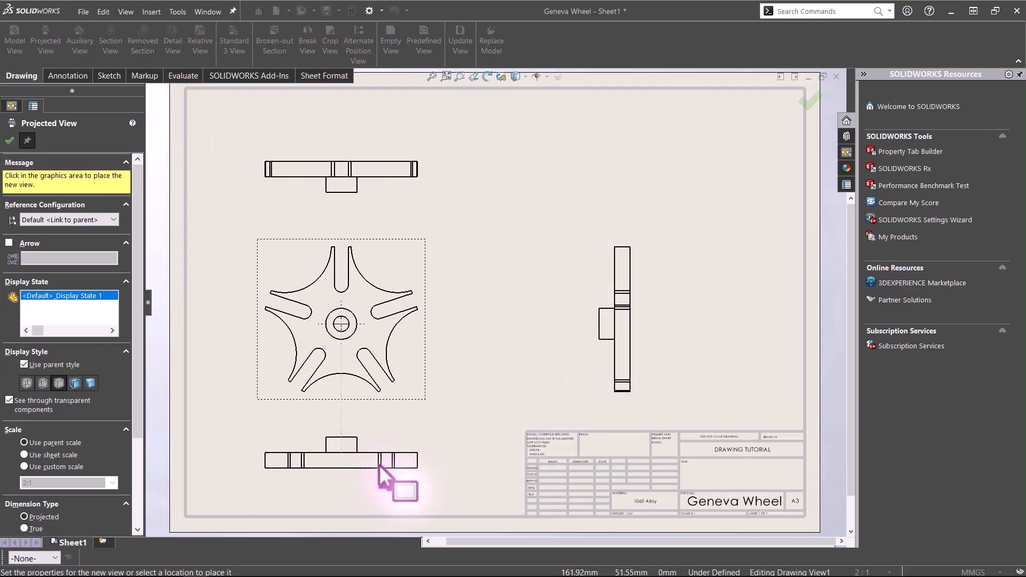
{"action": "left_click", "coordinate": [380, 463]}
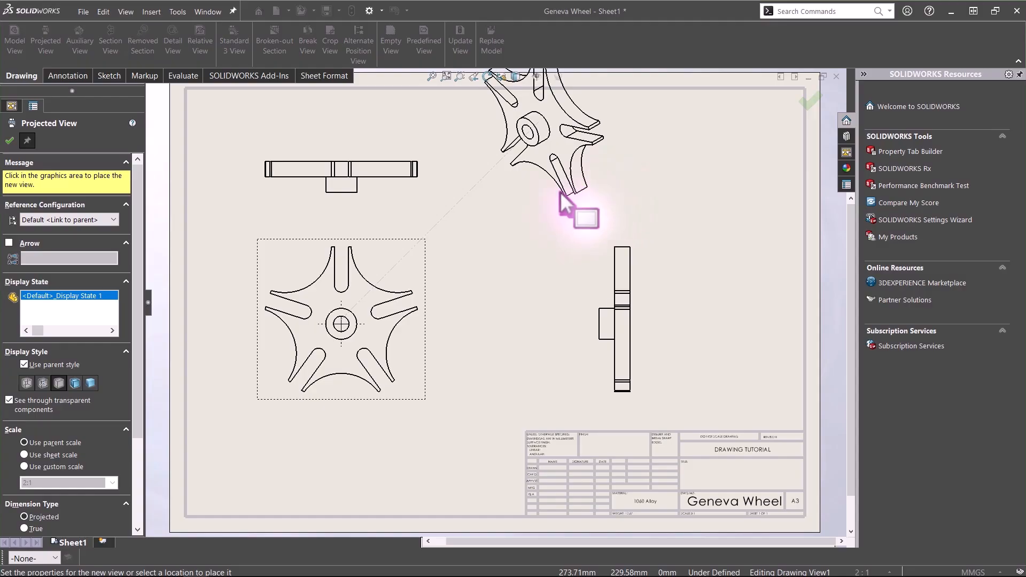
{"action": "key", "text": "Escape"}
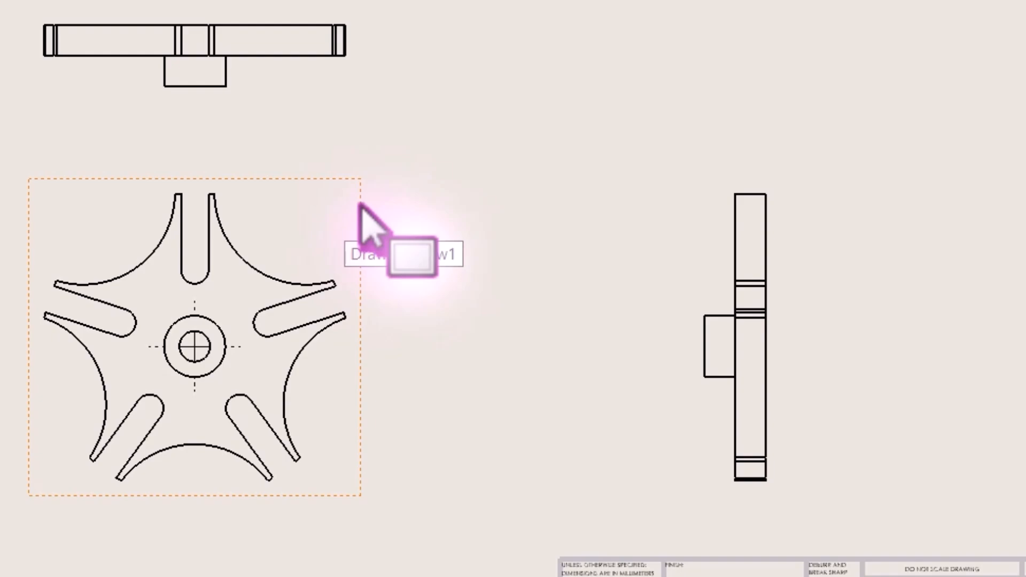
- Project an isometric view from the front view, placing it out of alignment, and position it above the side view
{"action": "left_click", "coordinate": [359, 206]}
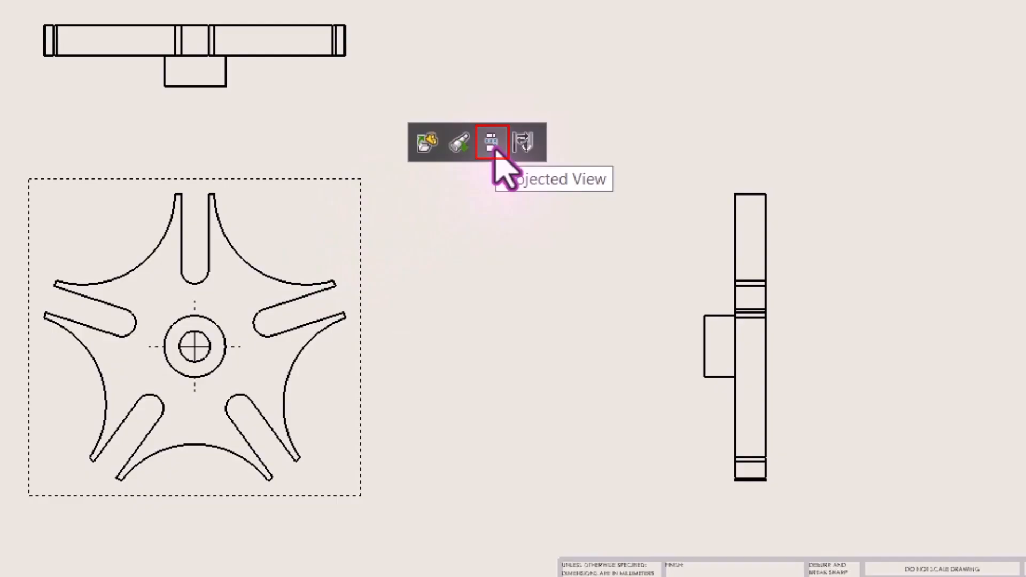
{"action": "left_click", "coordinate": [491, 142]}
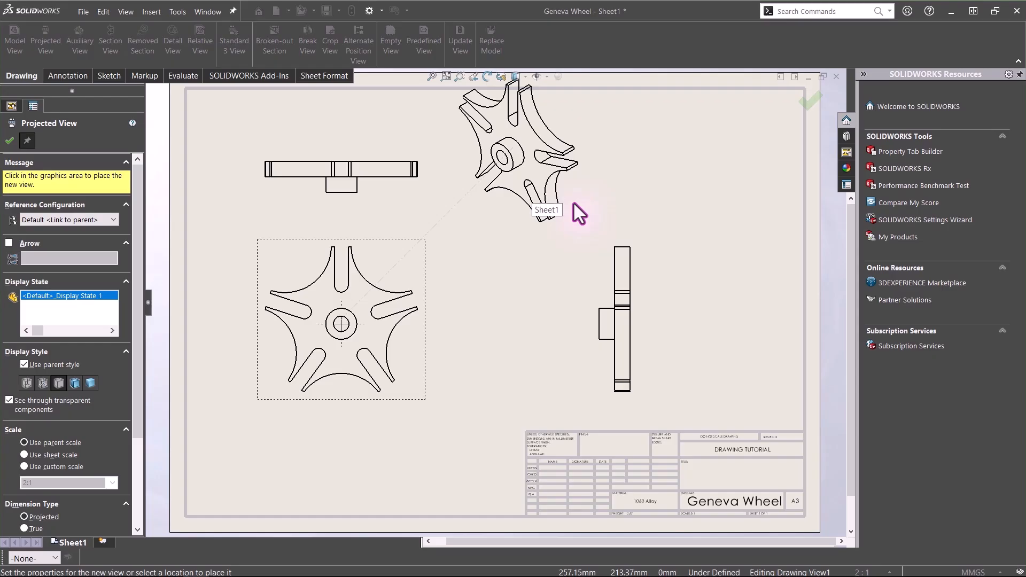
{"action": "key", "text": "ctrl"}
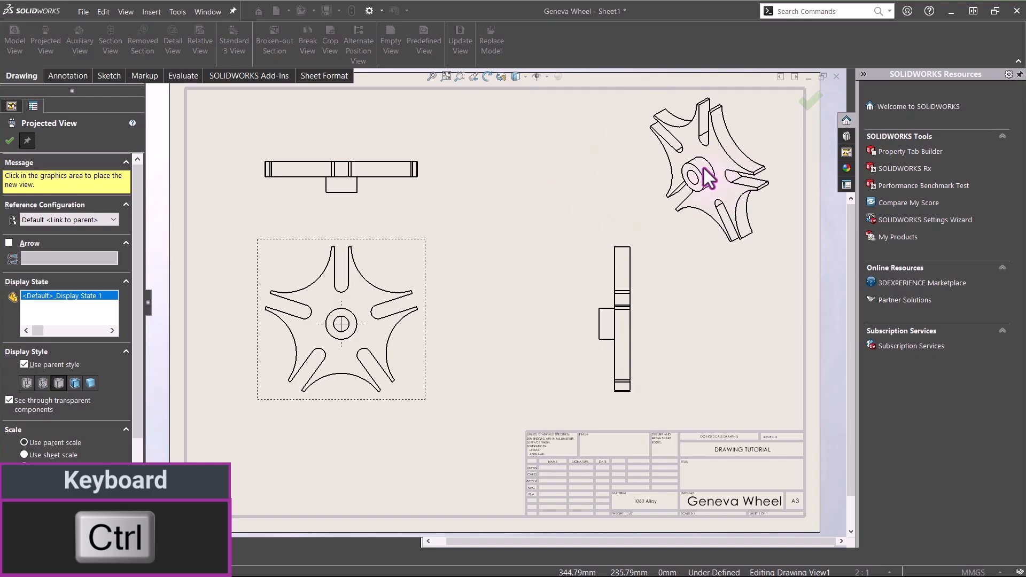
{"action": "left_click", "coordinate": [707, 179], "text": "ctrl"}
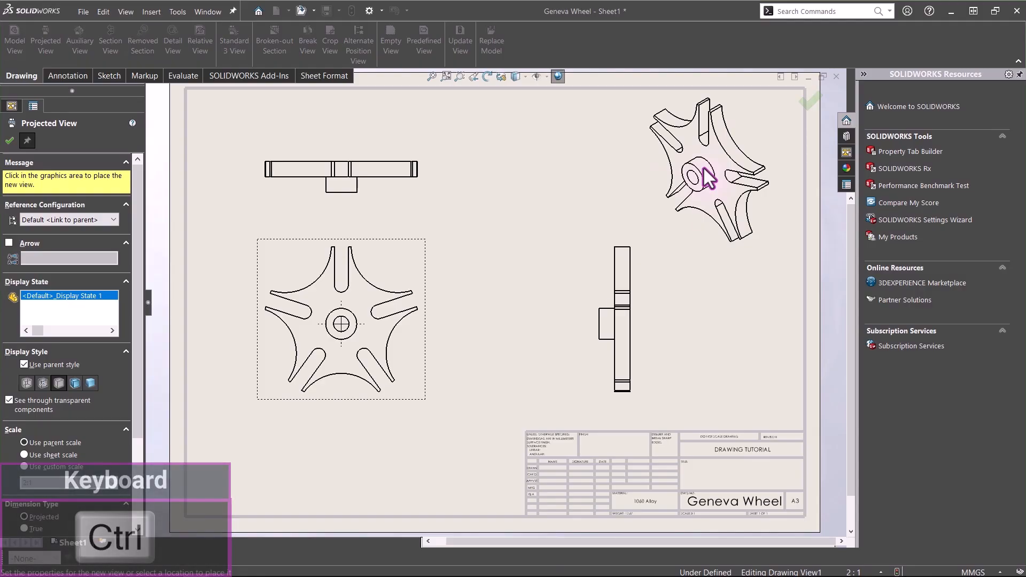
{"action": "mouse_move", "coordinate": [732, 273]}
{"action": "left_mouse_down"}
{"action": "mouse_move", "coordinate": [655, 283]}
{"action": "mouse_move", "coordinate": [605, 276]}
{"action": "left_mouse_up"}
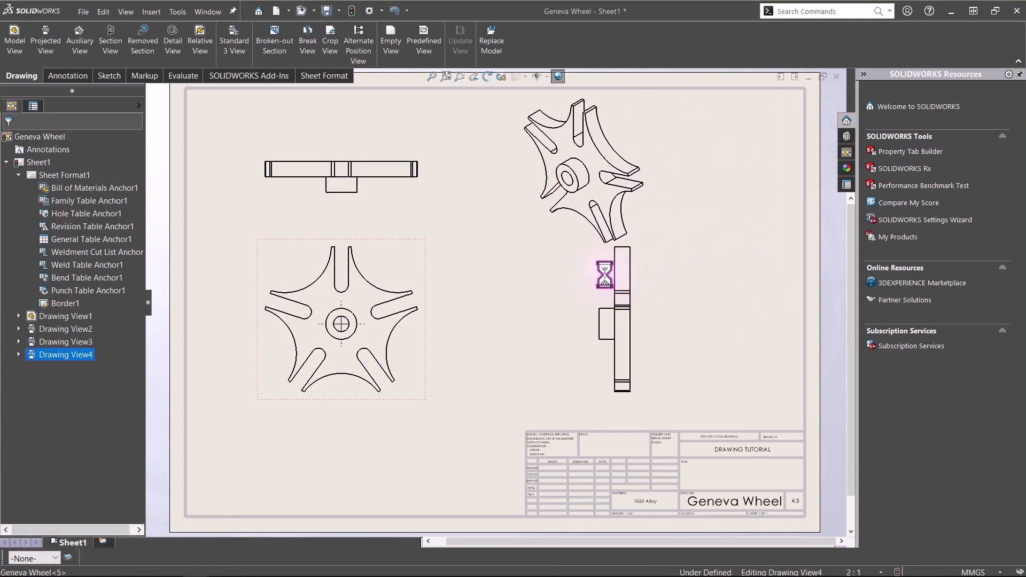
- Try Shaded With Edges on the parent front view, then restore Hidden Lines Removed
{"action": "left_click", "coordinate": [424, 366]}
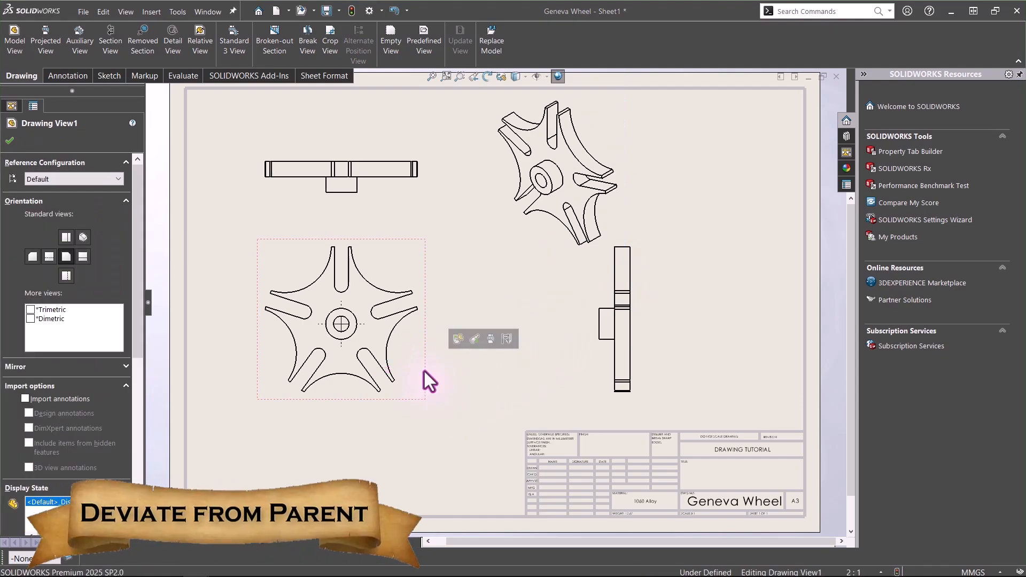
{"action": "left_click_drag", "start_coordinate": [137, 328], "coordinate": [152, 456]}
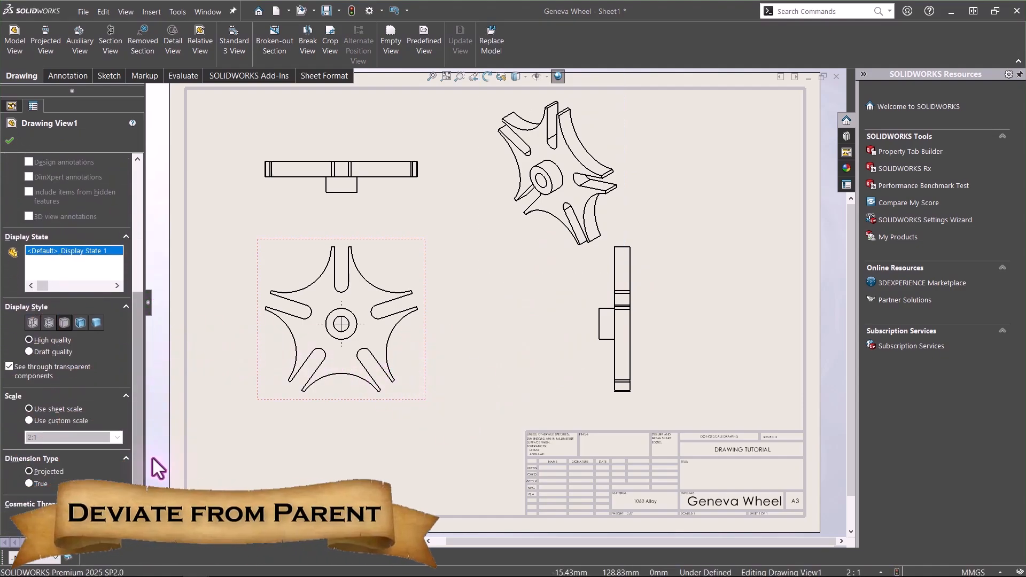
{"action": "left_click", "coordinate": [81, 322]}
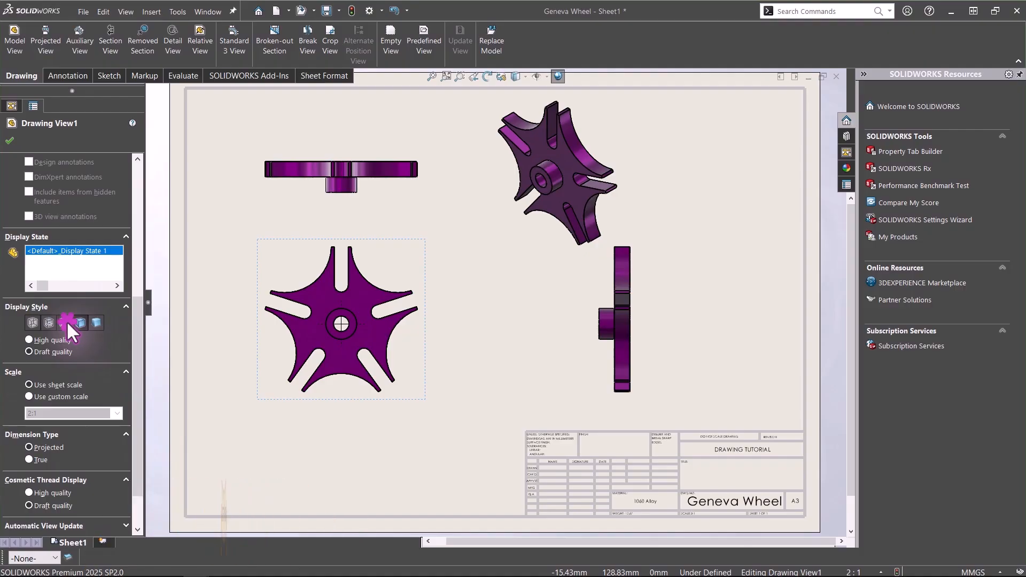
{"action": "left_click", "coordinate": [65, 321]}
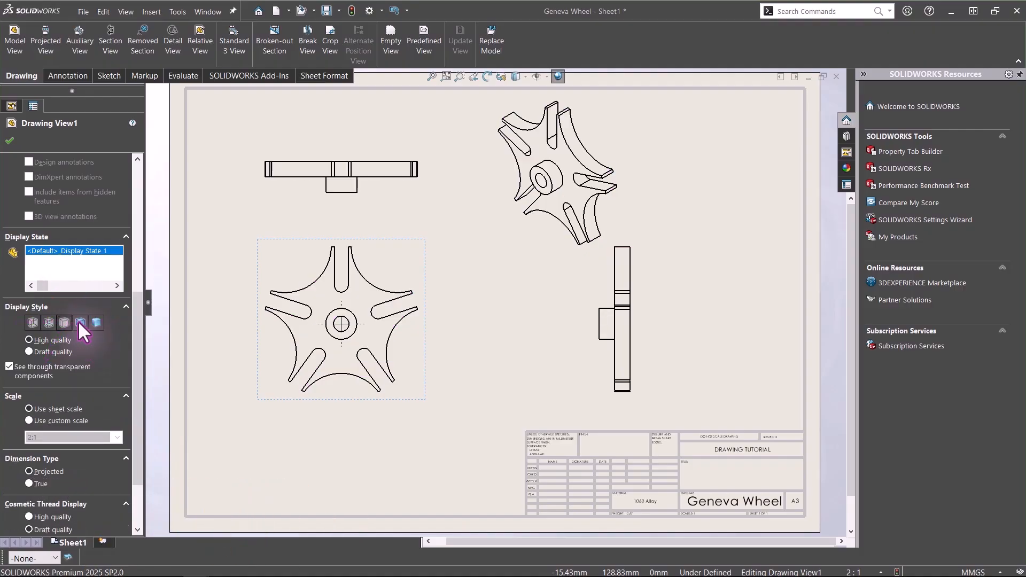
- Set only the isometric view to Shaded With Edges and rearrange the views, with it beyond the side view and the top view below the front
{"action": "left_click", "coordinate": [628, 187]}
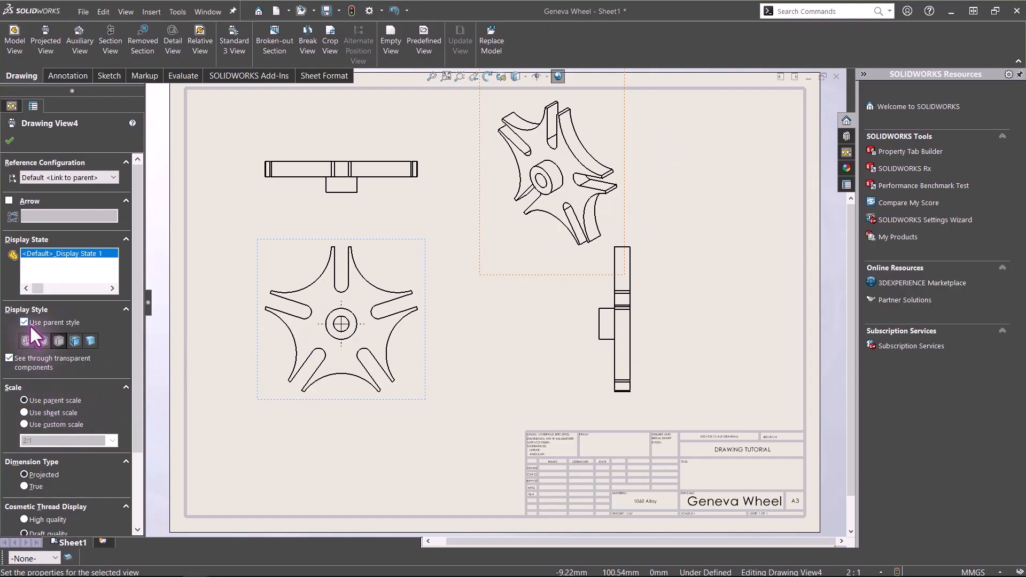
{"action": "left_click", "coordinate": [74, 341]}
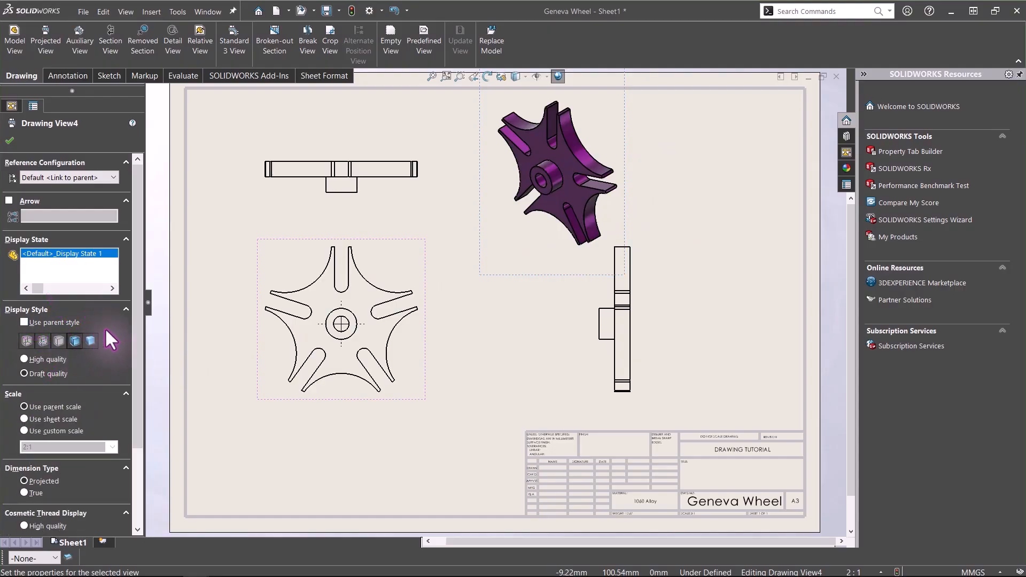
{"action": "mouse_move", "coordinate": [508, 212]}
{"action": "left_mouse_down"}
{"action": "mouse_move", "coordinate": [658, 195]}
{"action": "mouse_move", "coordinate": [778, 245]}
{"action": "mouse_move", "coordinate": [813, 339]}
{"action": "mouse_move", "coordinate": [801, 320]}
{"action": "left_mouse_up"}
{"action": "left_click_drag", "start_coordinate": [631, 340], "coordinate": [569, 342]}
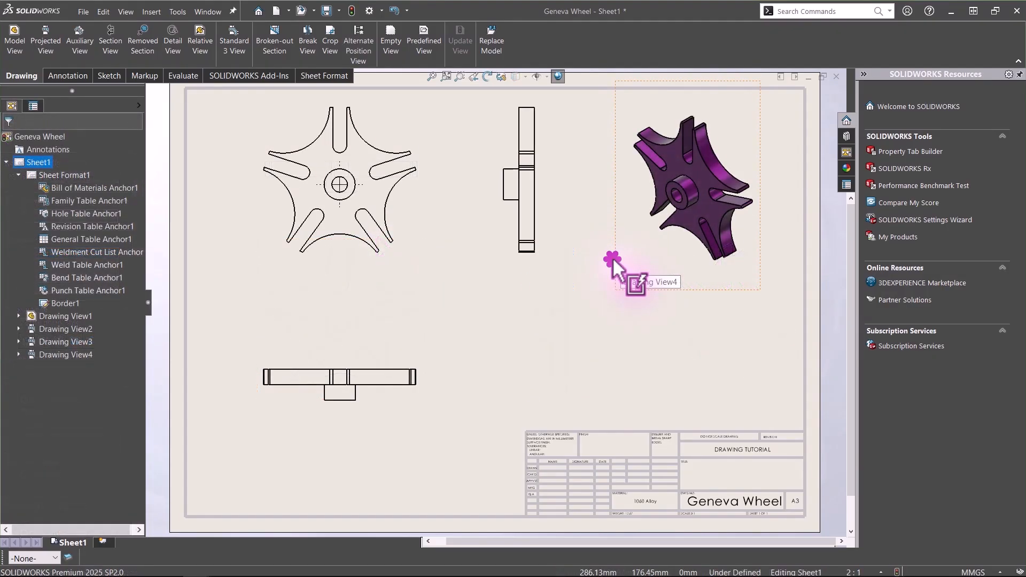
- Try a custom scale of 2.5:1 on the shaded isometric view
{"action": "left_click", "coordinate": [619, 263]}
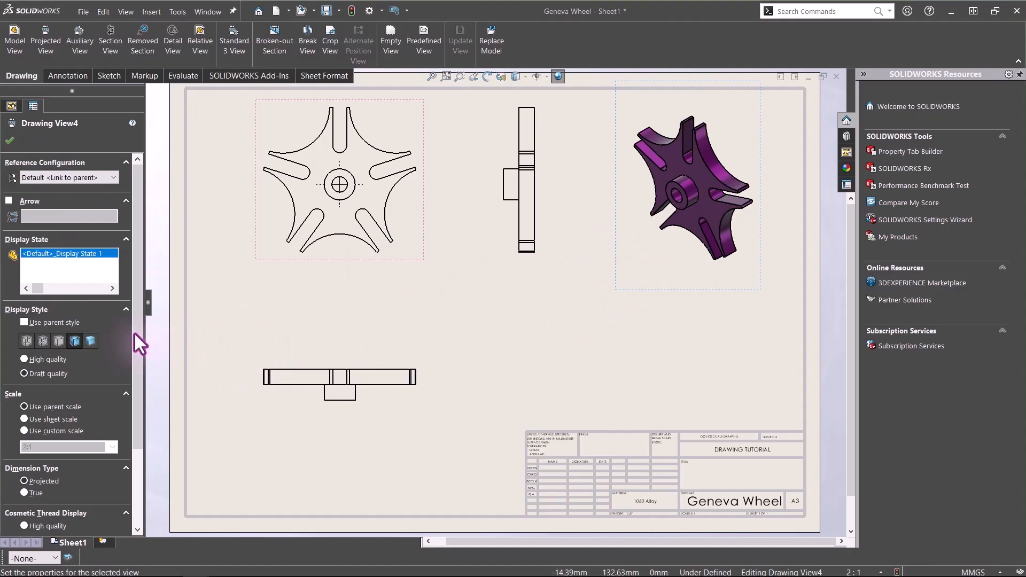
{"action": "scroll", "coordinate": [133, 332], "scroll_direction": "down", "scroll_amount": 3}
{"action": "left_click", "coordinate": [24, 329]}
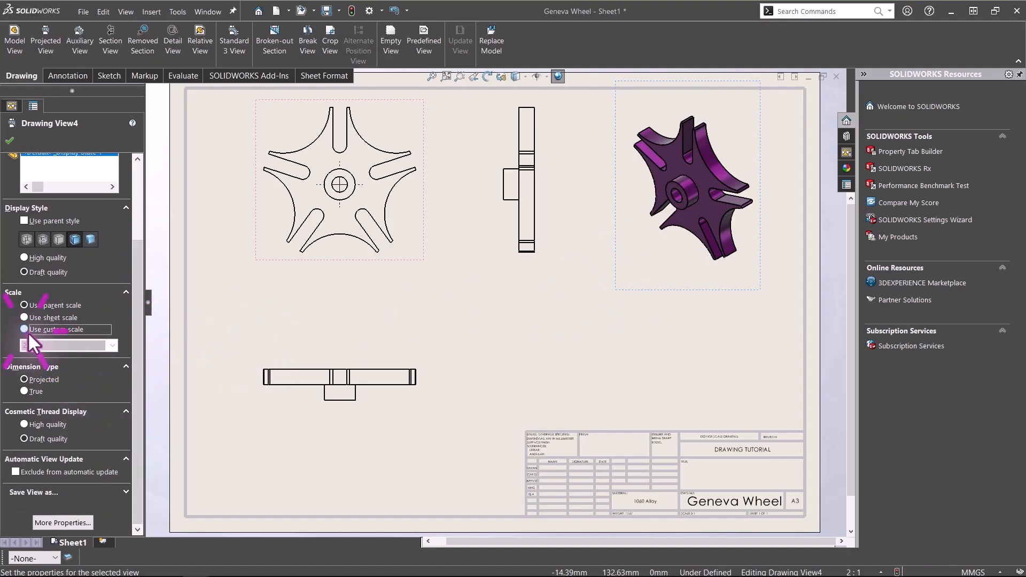
{"action": "type", "text": "5"}
{"action": "key", "text": "Return"}
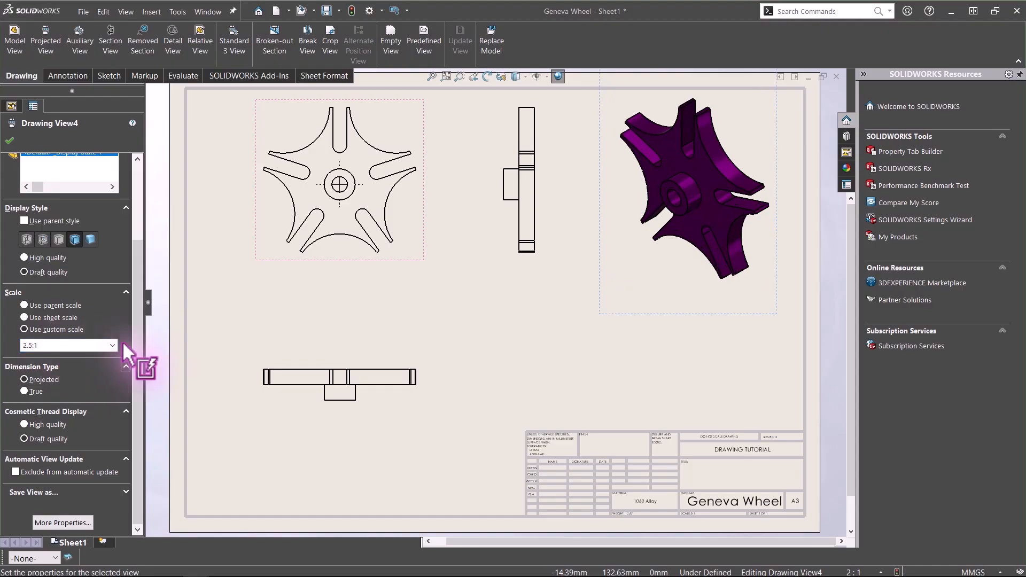
- Adjust the spacing by shifting the side view and the isometric view slightly farther right
{"action": "left_click_drag", "start_coordinate": [751, 316], "coordinate": [749, 335]}
{"action": "left_click_drag", "start_coordinate": [749, 334], "coordinate": [748, 373]}
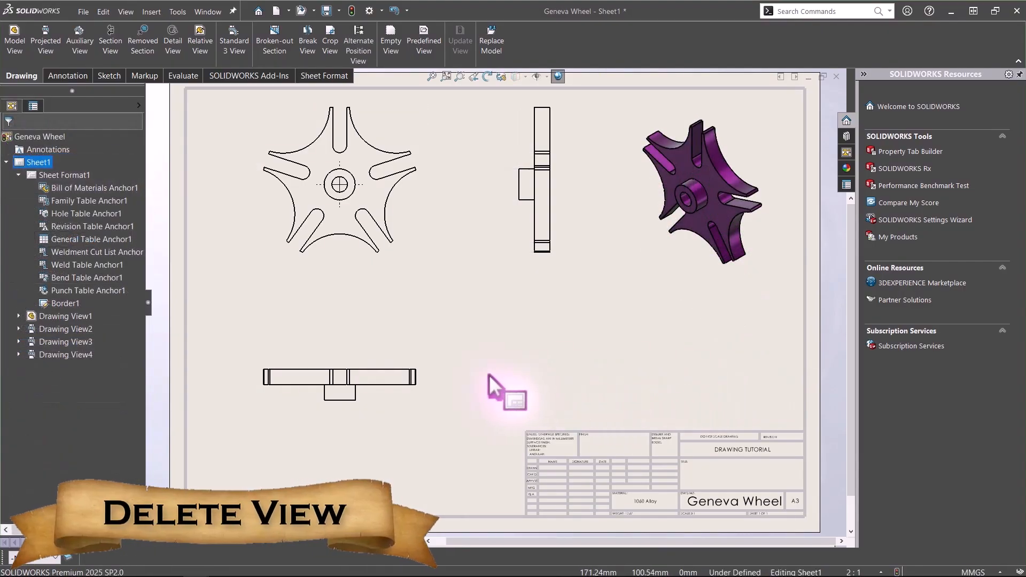
- Delete the projected view located below the front view and confirm the deletion
{"action": "left_click", "coordinate": [423, 377]}
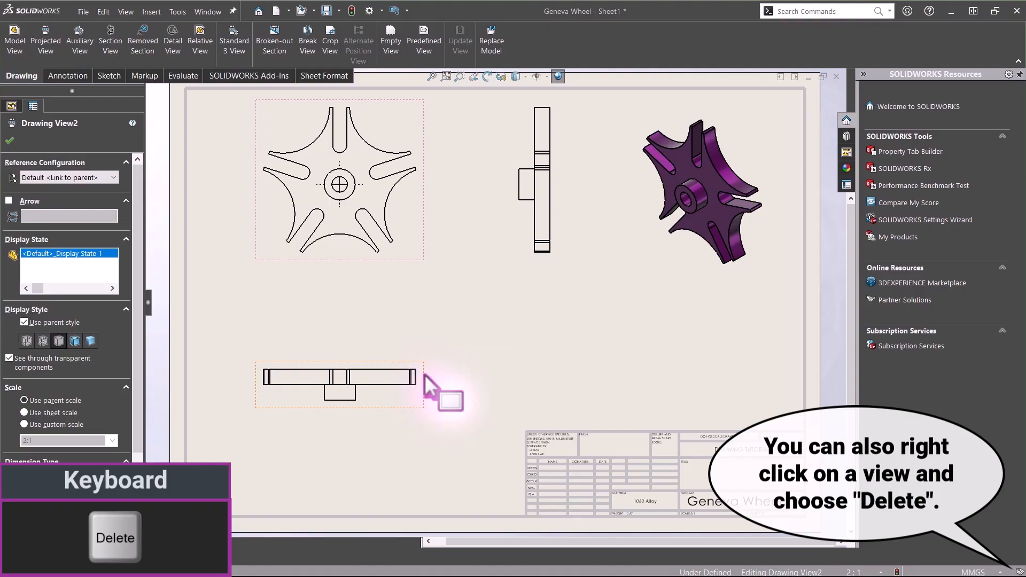
{"action": "key", "text": "Delete"}
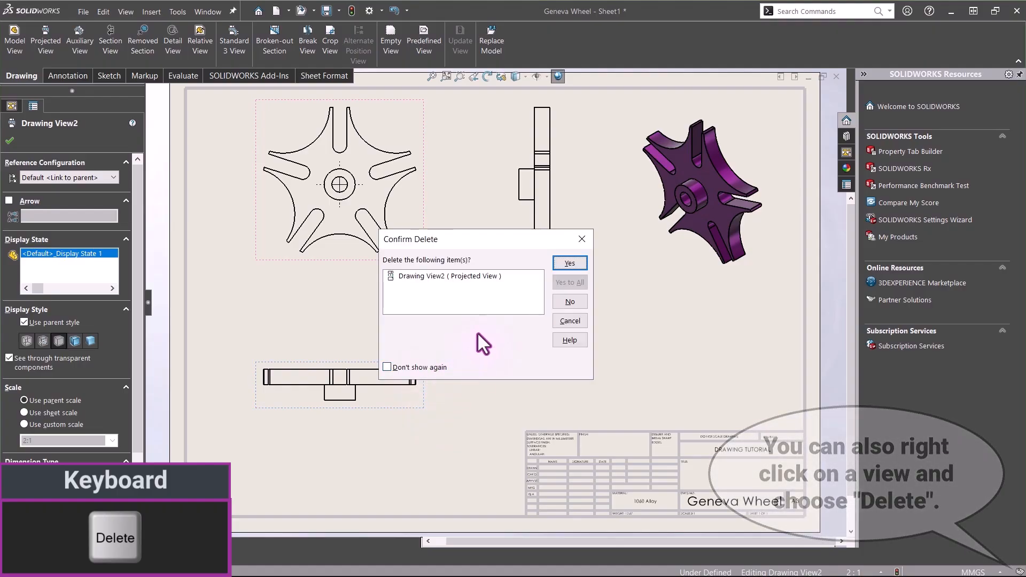
{"action": "left_click", "coordinate": [568, 262]}
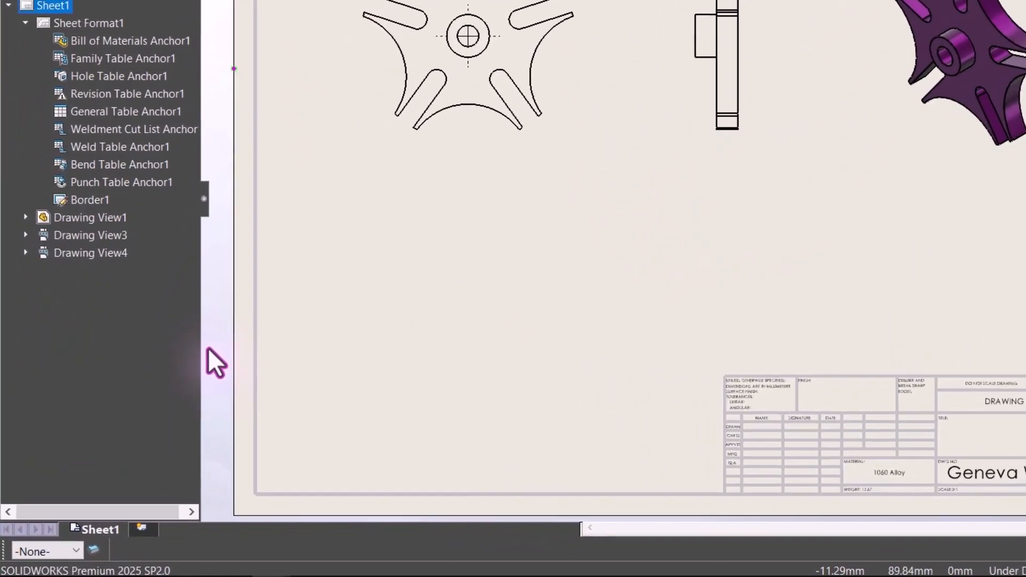
- Add a second sheet to the Geneva Wheel drawing
{"action": "left_click", "coordinate": [142, 528]}
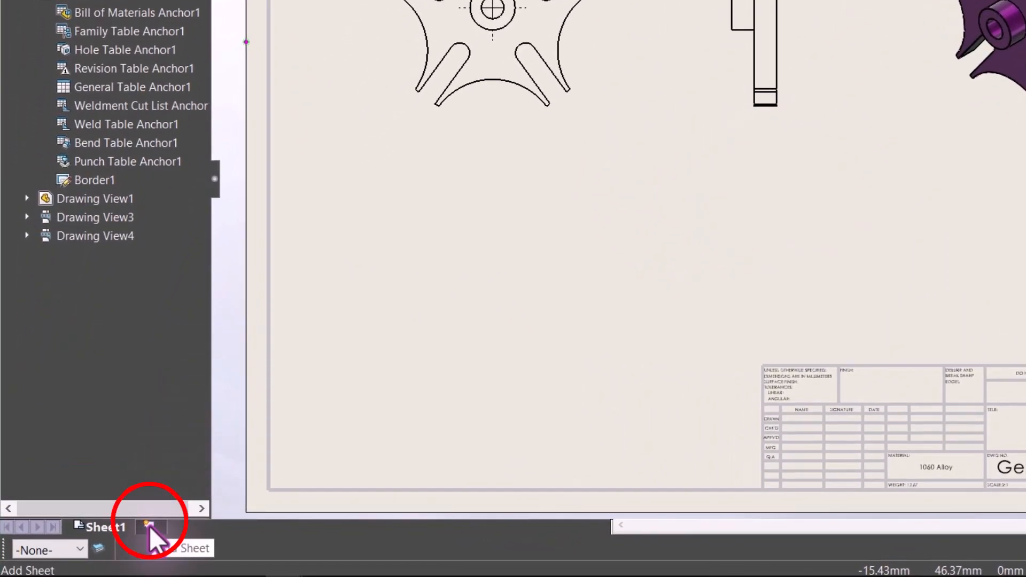
{"action": "left_click", "coordinate": [149, 525]}
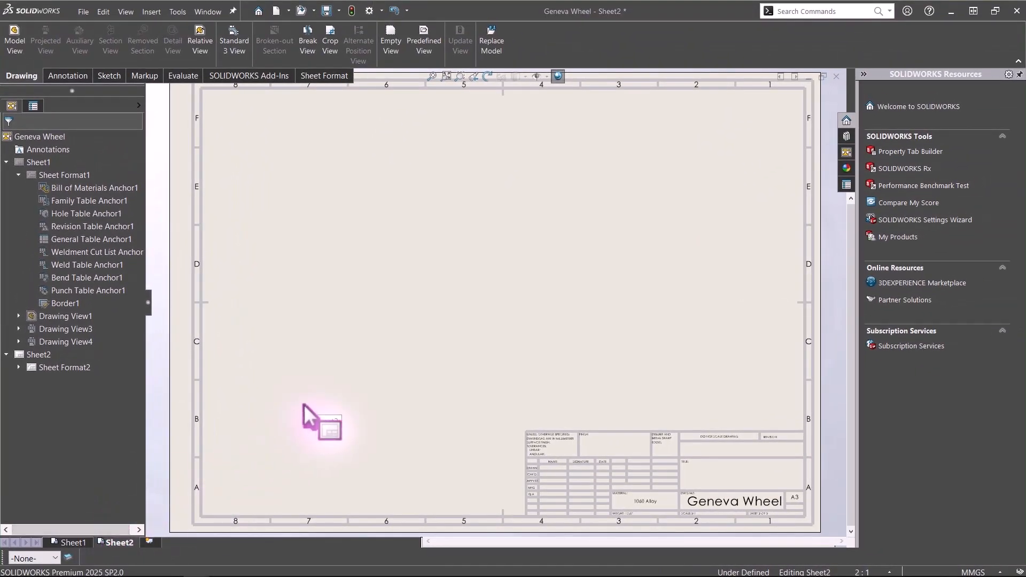
- Compare Sheet1 and Sheet2 by activating each in turn, and return to Sheet2 with Sheet1's tree contents expanded
{"action": "left_click", "coordinate": [6, 162]}
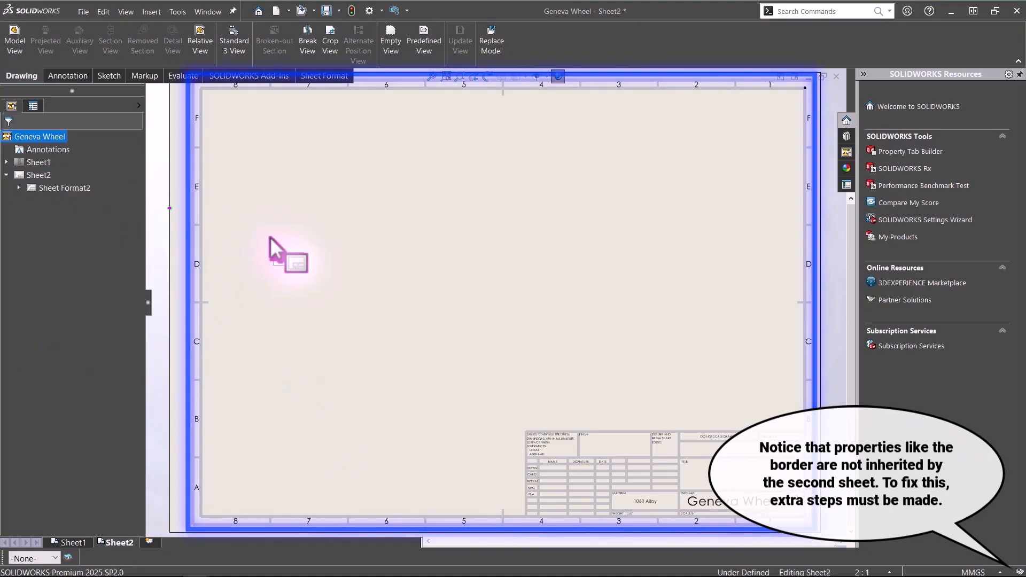
{"action": "left_click", "coordinate": [80, 542]}
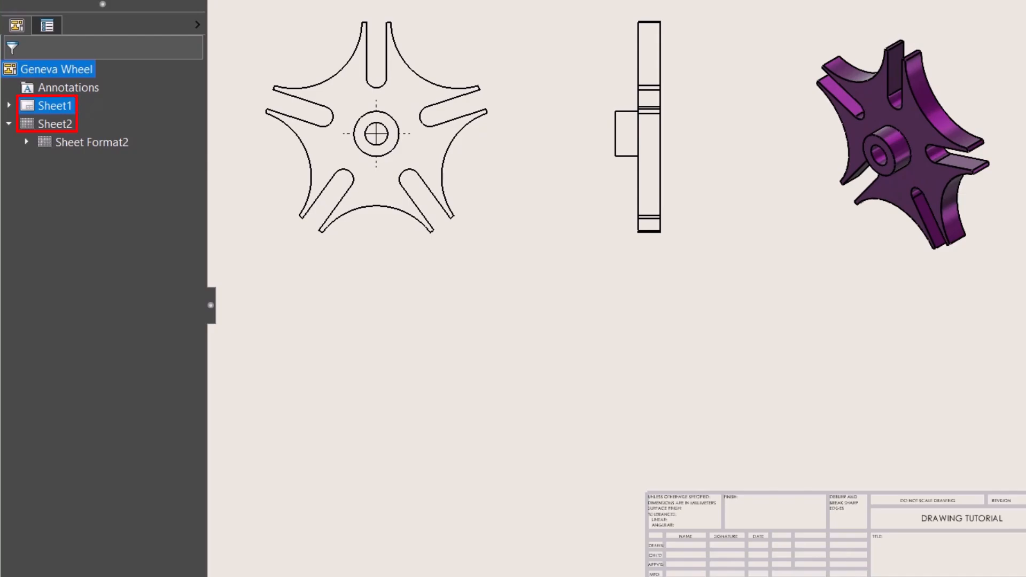
{"action": "left_click", "coordinate": [195, 576]}
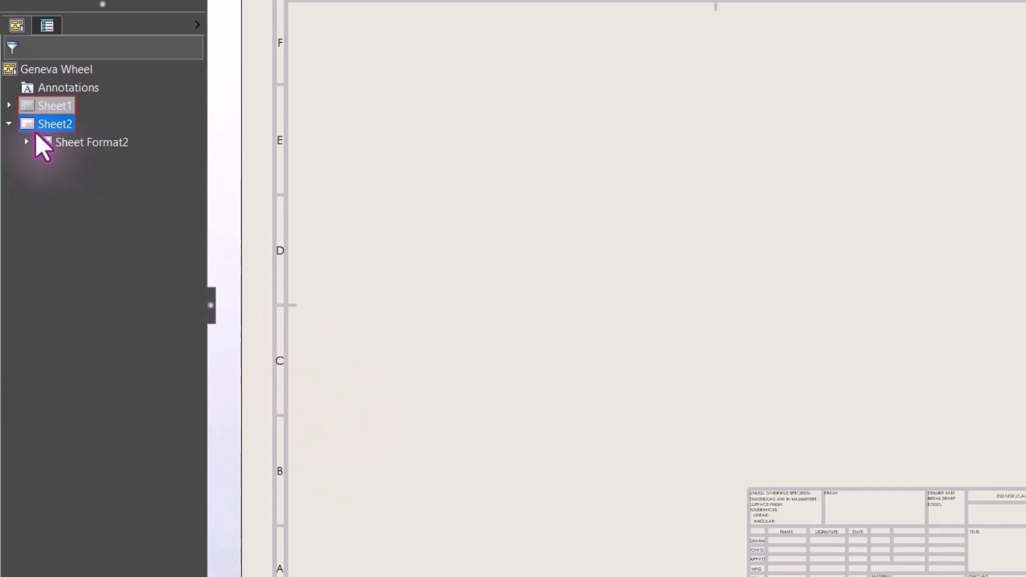
{"action": "left_click", "coordinate": [9, 105]}
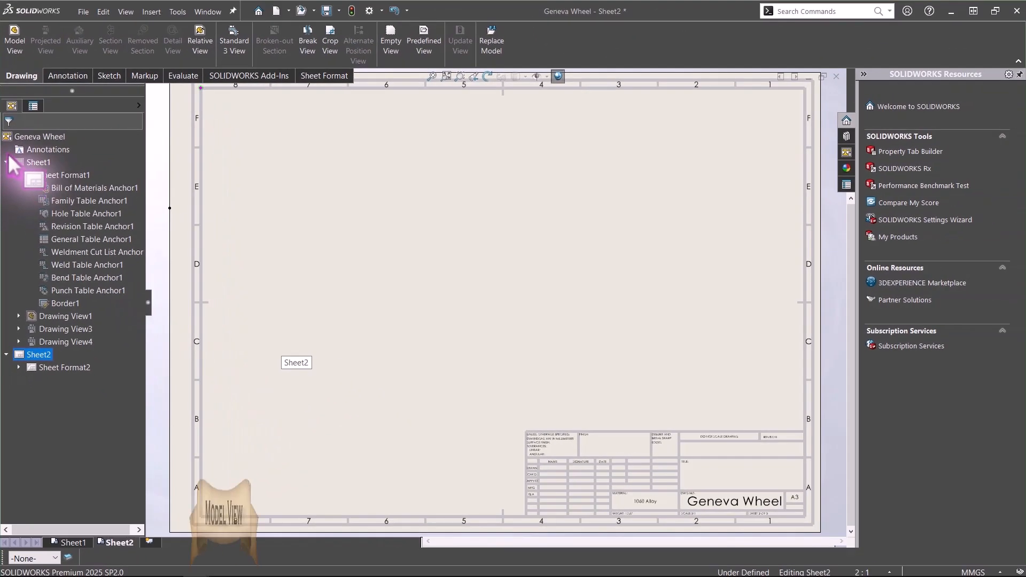
- Insert a Top model view of the Base part near the upper-left corner of Sheet2
{"action": "left_click", "coordinate": [15, 50]}
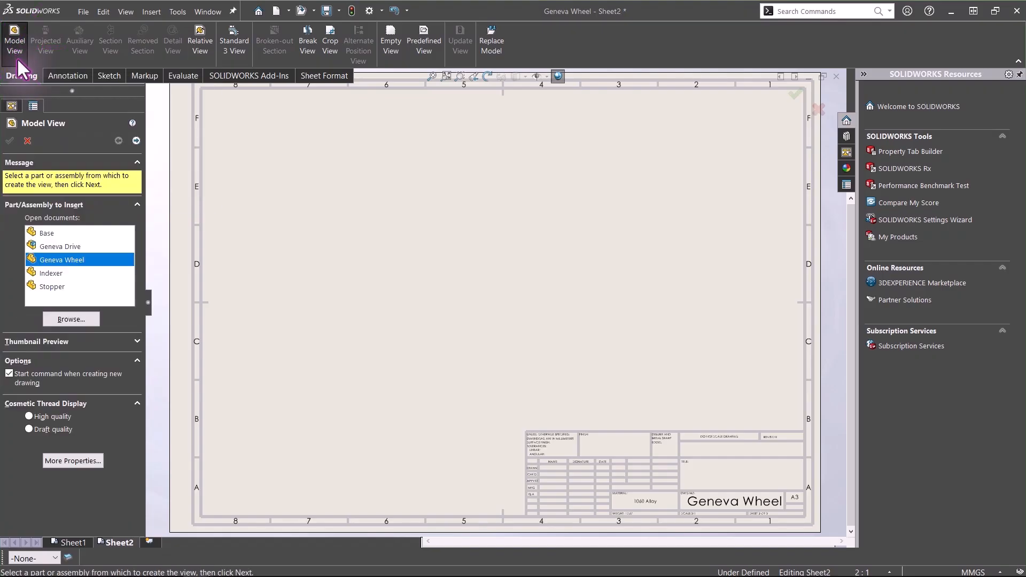
{"action": "left_click", "coordinate": [53, 232]}
{"action": "left_click", "coordinate": [137, 341]}
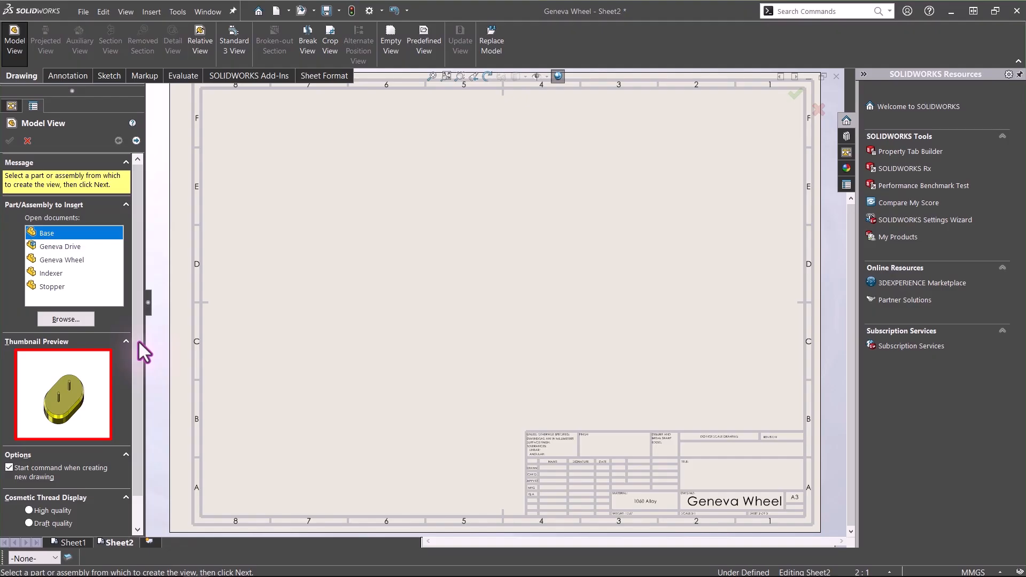
{"action": "left_click", "coordinate": [137, 140]}
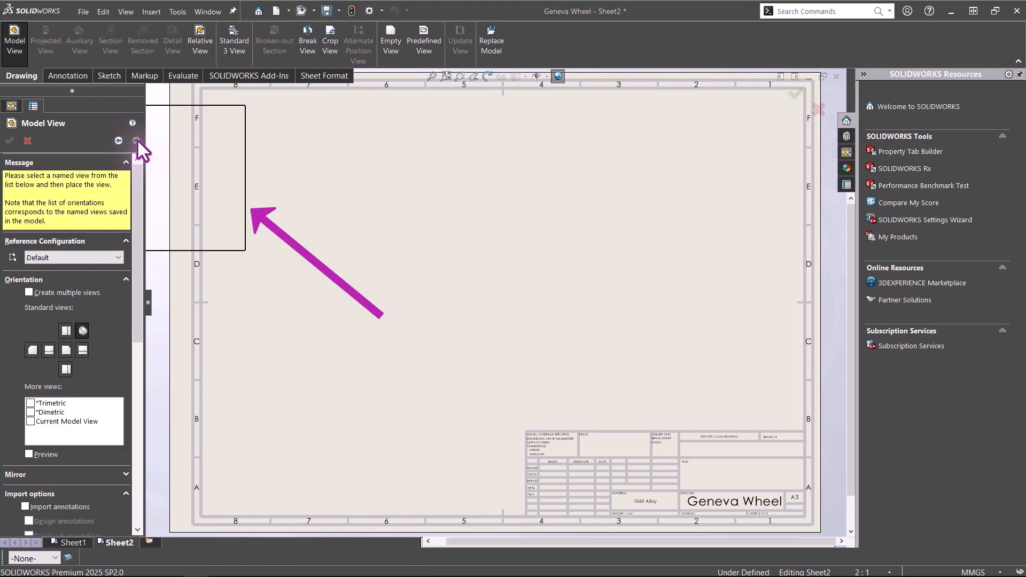
{"action": "left_click", "coordinate": [66, 330]}
{"action": "left_click_drag", "start_coordinate": [136, 314], "coordinate": [154, 508]}
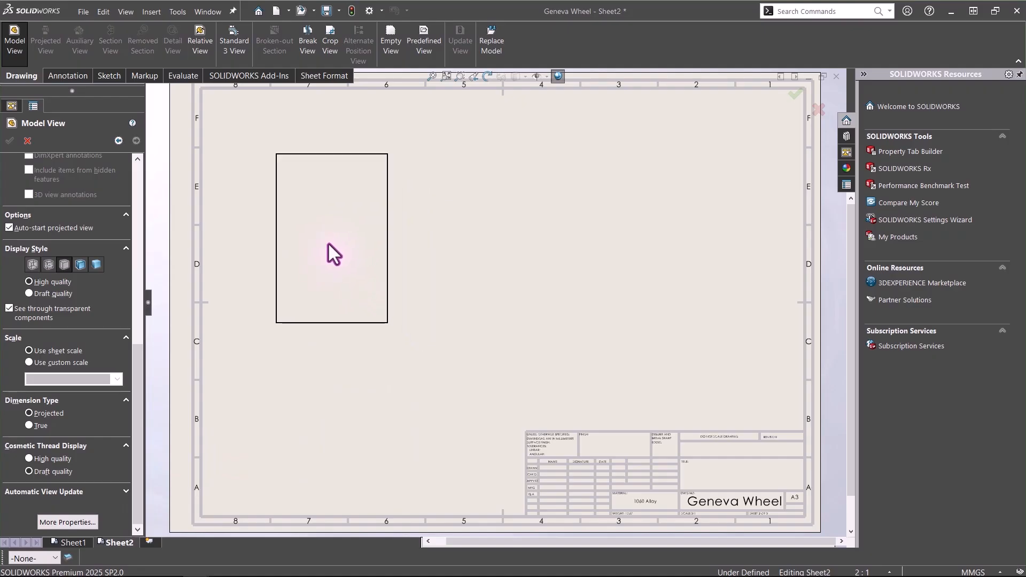
{"action": "left_click", "coordinate": [317, 219]}
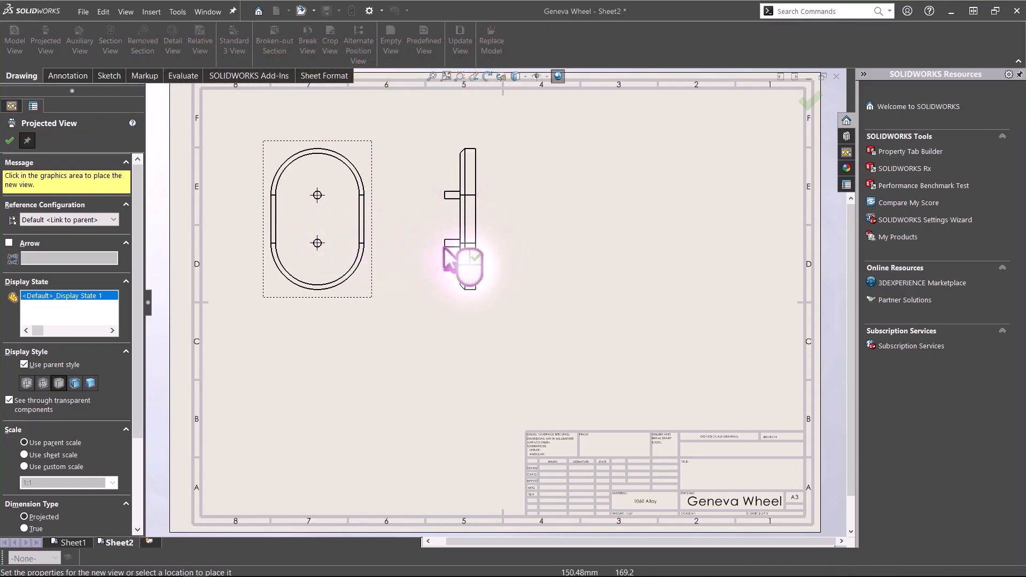
- Place side, lower and isometric projected views of the Base, and shift the side view slightly farther right
{"action": "left_click", "coordinate": [310, 397]}
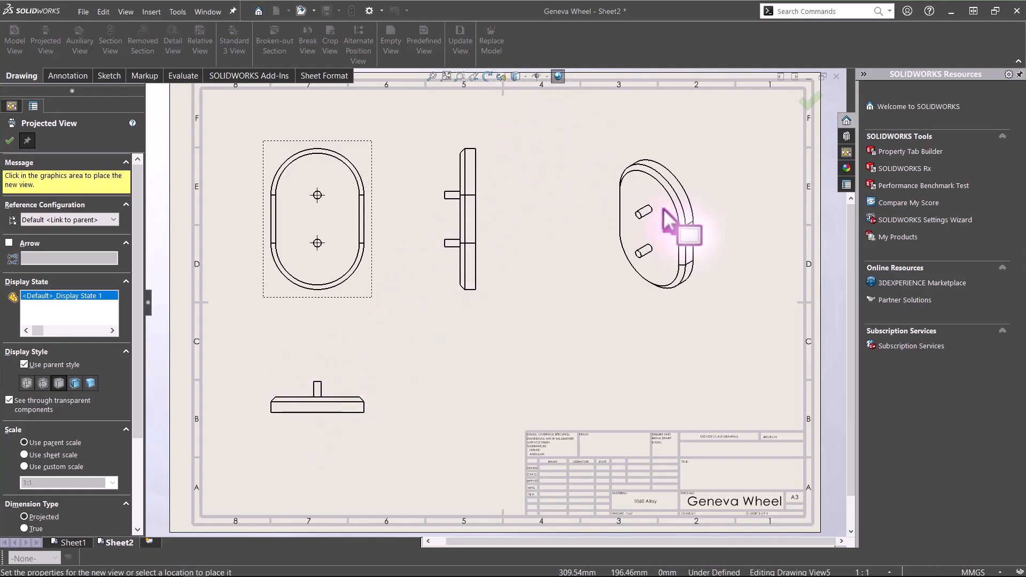
{"action": "left_click", "coordinate": [666, 214]}
{"action": "key", "text": "Escape"}
{"action": "left_click_drag", "start_coordinate": [486, 235], "coordinate": [516, 235]}
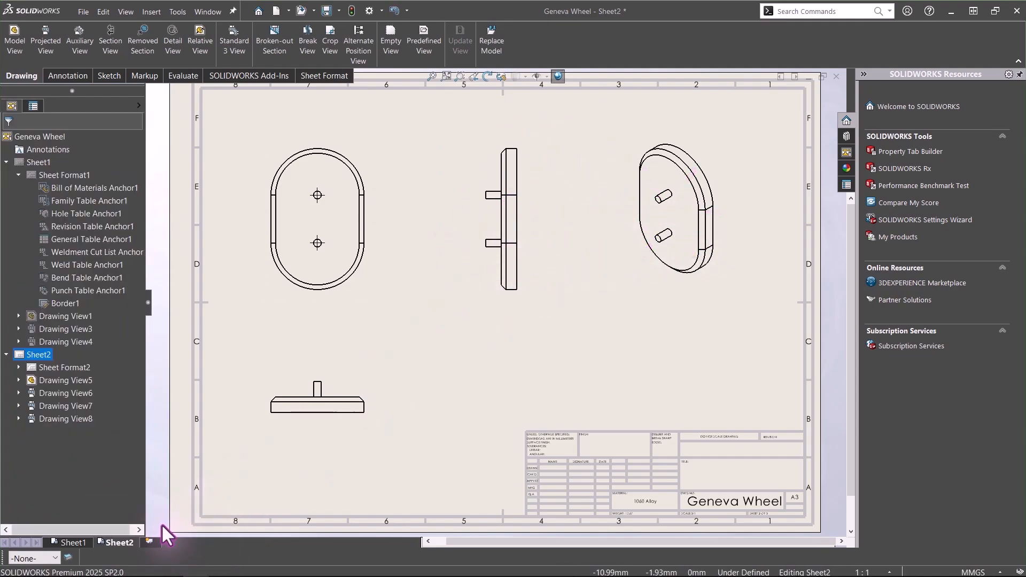
- Add a third sheet and load the Geneva Drive assembly into the View Palette
{"action": "left_click", "coordinate": [149, 542]}
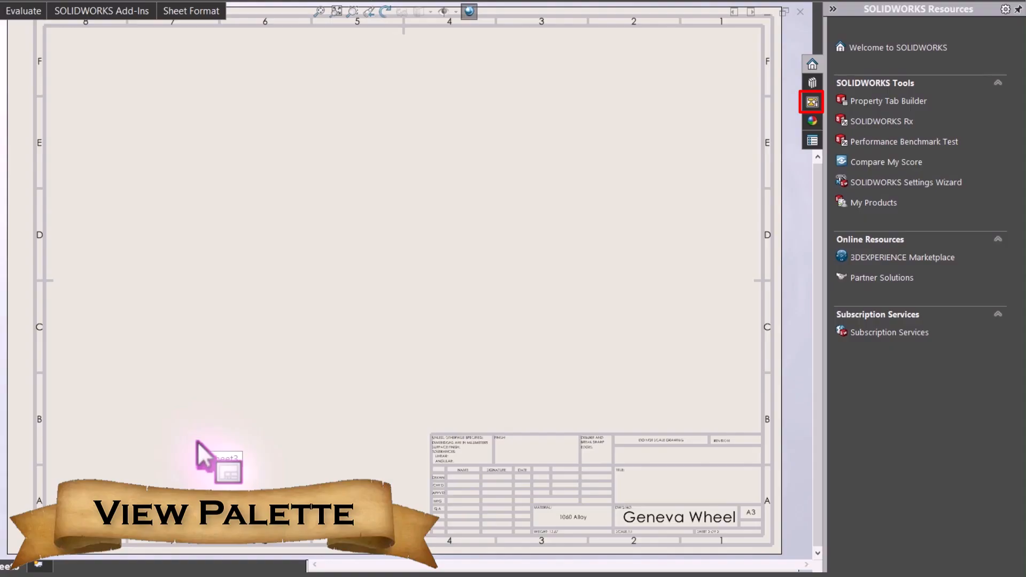
{"action": "left_click", "coordinate": [801, 105]}
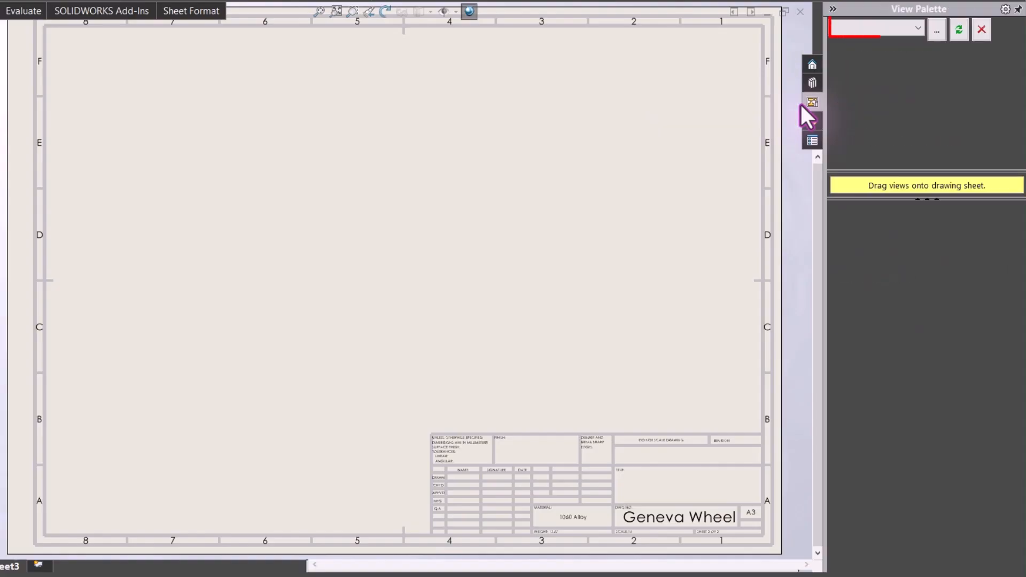
{"action": "left_click", "coordinate": [881, 30]}
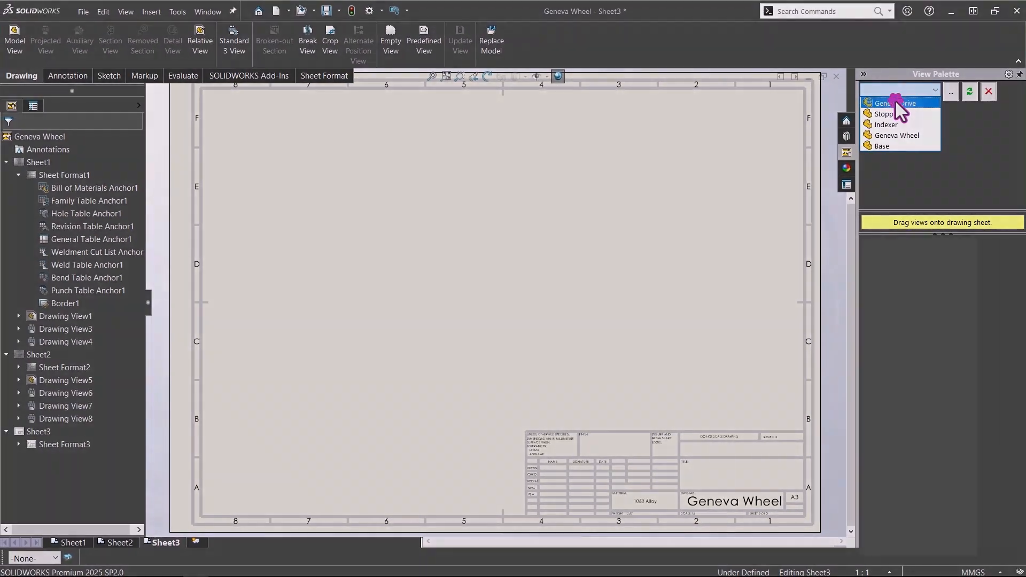
{"action": "left_click", "coordinate": [891, 86]}
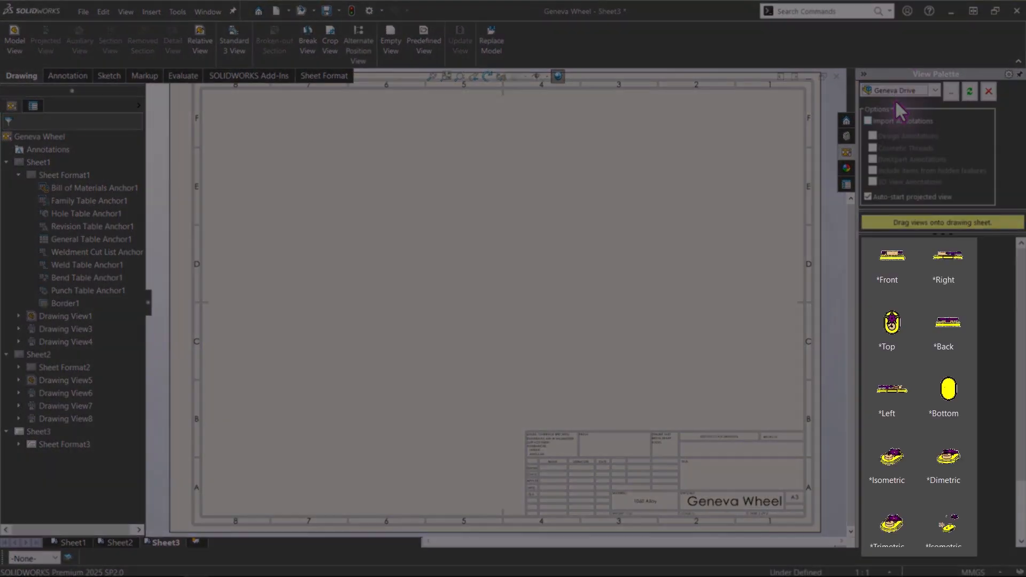
- Place the Geneva Drive's Top and Isometric Exploded views side by side on Sheet3, with auto-start projected view turned off
{"action": "left_click", "coordinate": [869, 197]}
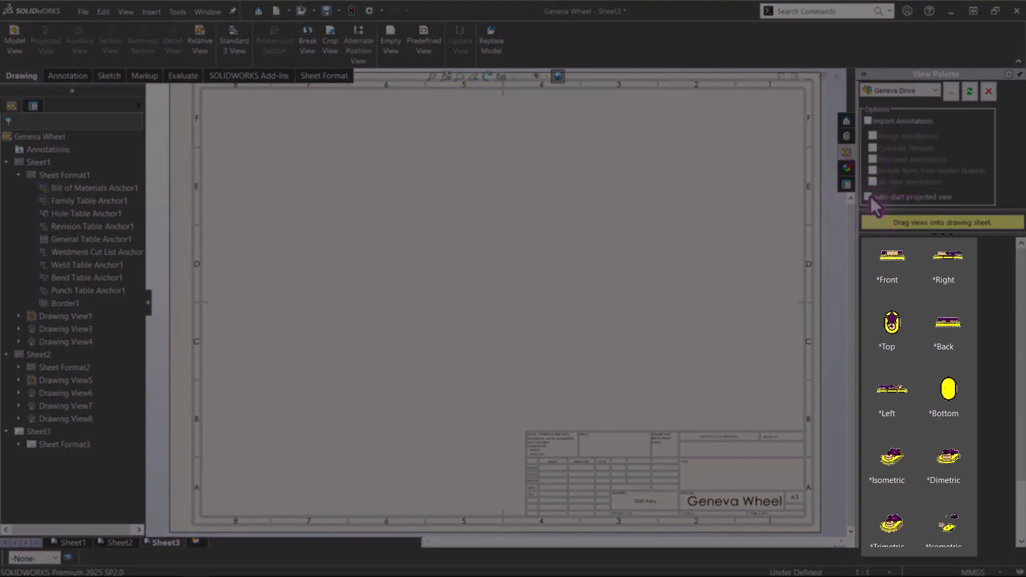
{"action": "left_click_drag", "start_coordinate": [894, 326], "coordinate": [326, 240]}
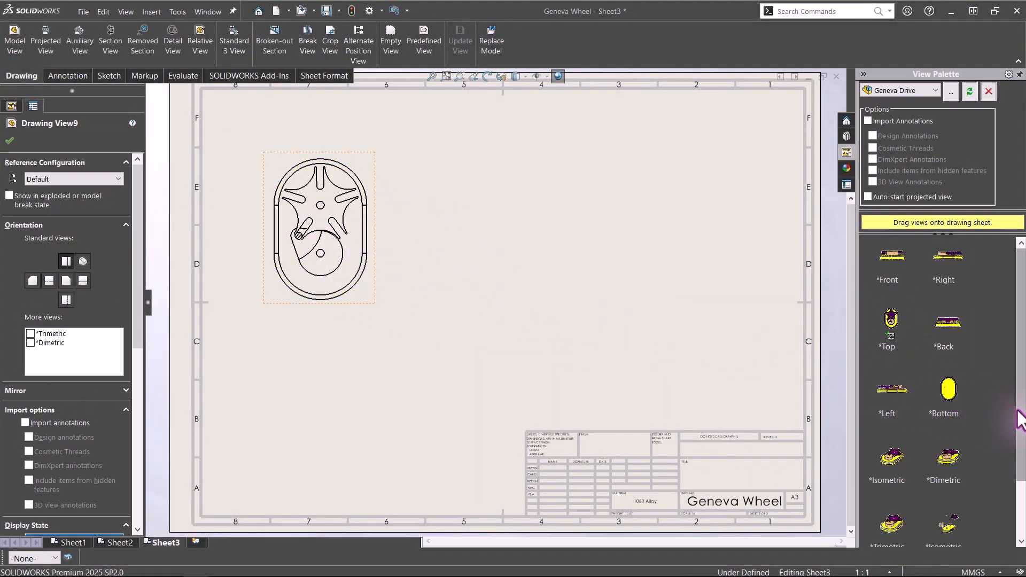
{"action": "scroll", "coordinate": [1018, 470], "scroll_direction": "down", "scroll_amount": 2}
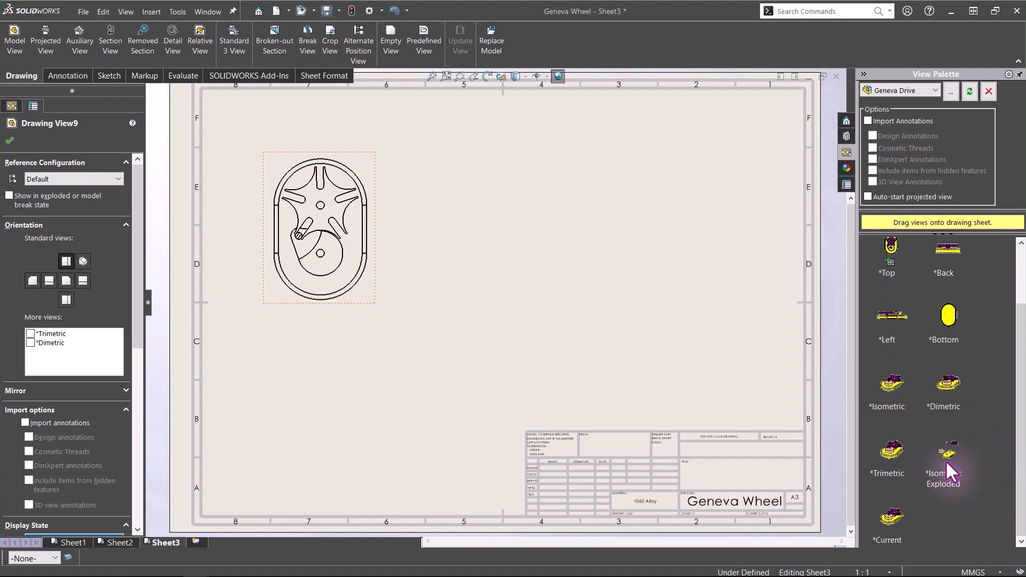
{"action": "mouse_move", "coordinate": [947, 469]}
{"action": "left_mouse_down"}
{"action": "mouse_move", "coordinate": [644, 336]}
{"action": "mouse_move", "coordinate": [628, 297]}
{"action": "left_mouse_up"}
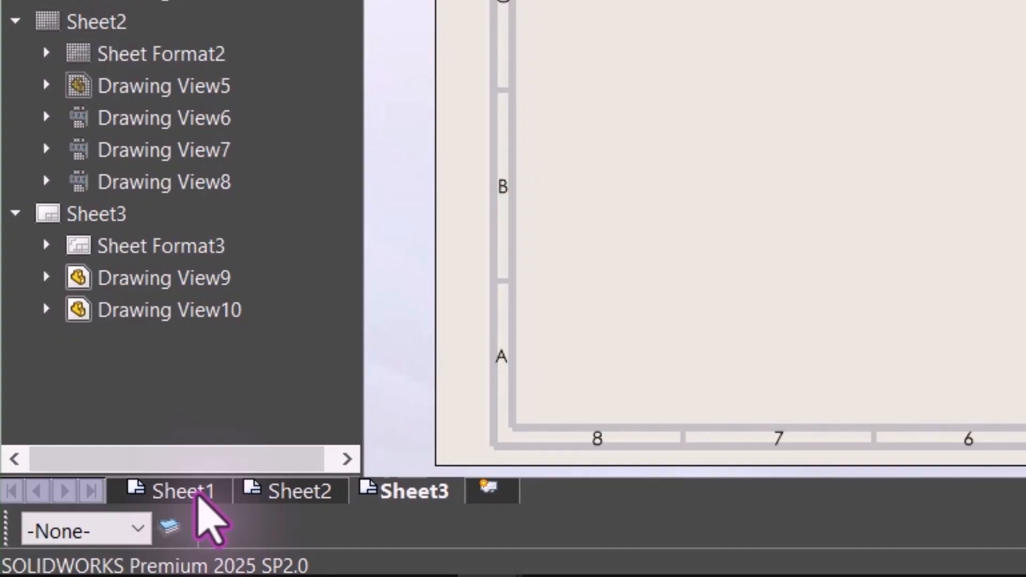
- Rename Sheet1, Sheet2 and Sheet3 as Wheel, Base and Geneva Drive
{"action": "right_click", "coordinate": [78, 544]}
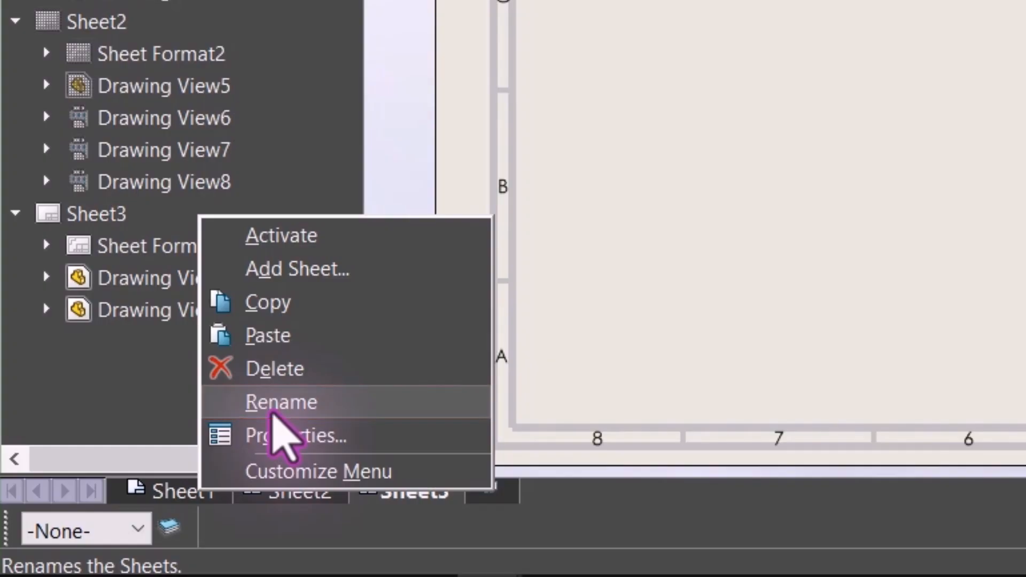
{"action": "left_click", "coordinate": [271, 413]}
{"action": "type", "text": "Wheel"}
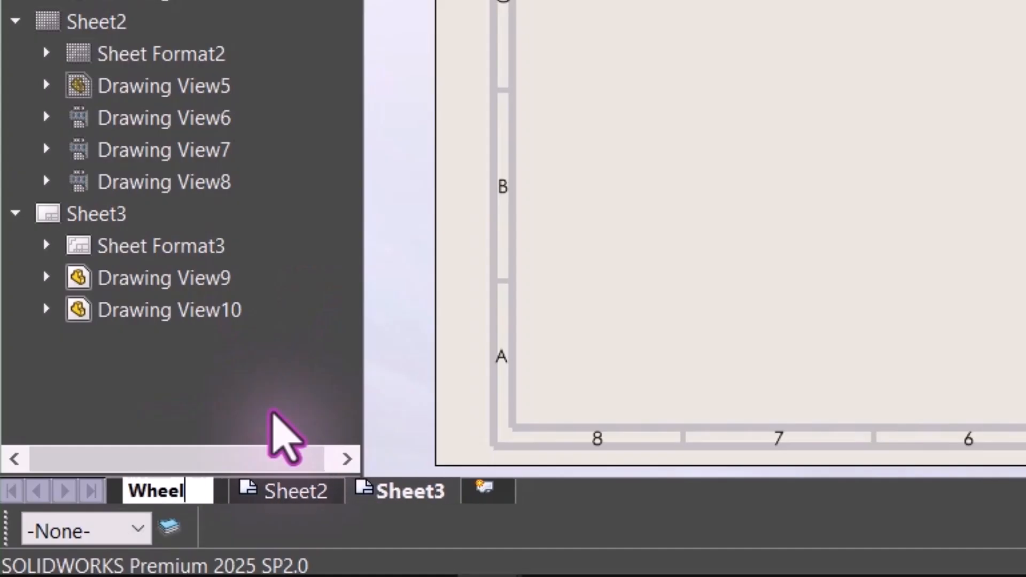
{"action": "key", "text": "Return"}
{"action": "right_click", "coordinate": [288, 497]}
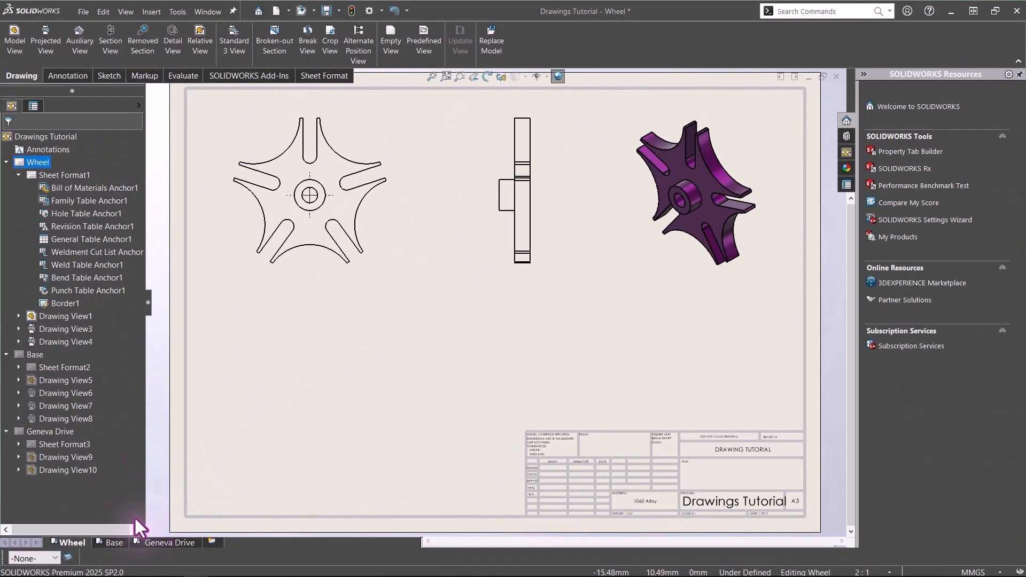
- Look through the Base and Geneva Drive sheets and return to the Wheel sheet
{"action": "left_click", "coordinate": [111, 542]}
{"action": "left_click", "coordinate": [142, 544]}
{"action": "left_click", "coordinate": [107, 542]}
{"action": "left_click", "coordinate": [69, 543]}
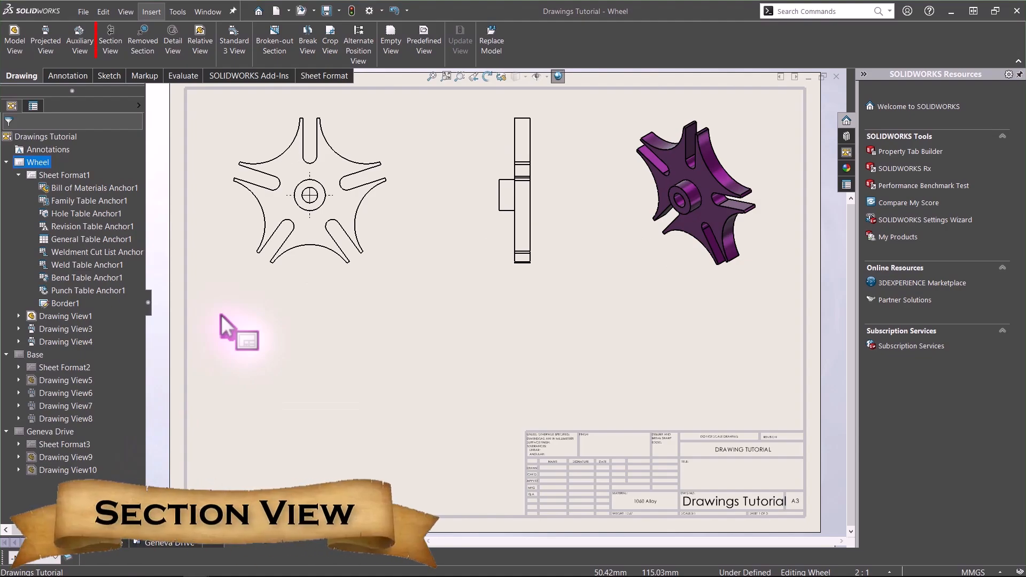
- Start a section view on the Wheel sheet, preview the vertical, aligned and auxiliary cutting lines, and choose the horizontal one
{"action": "left_click", "coordinate": [115, 48]}
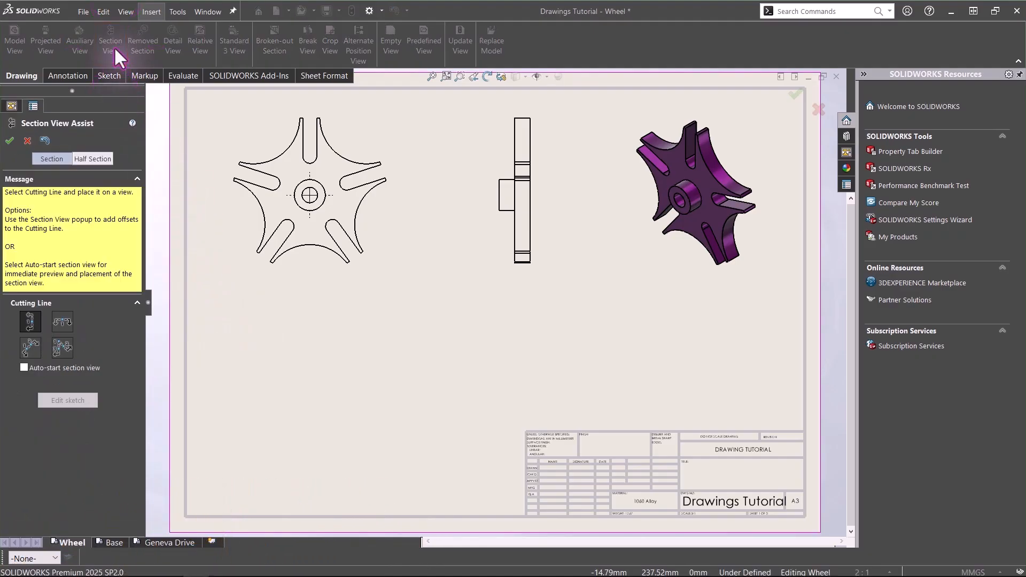
{"action": "left_click", "coordinate": [68, 321]}
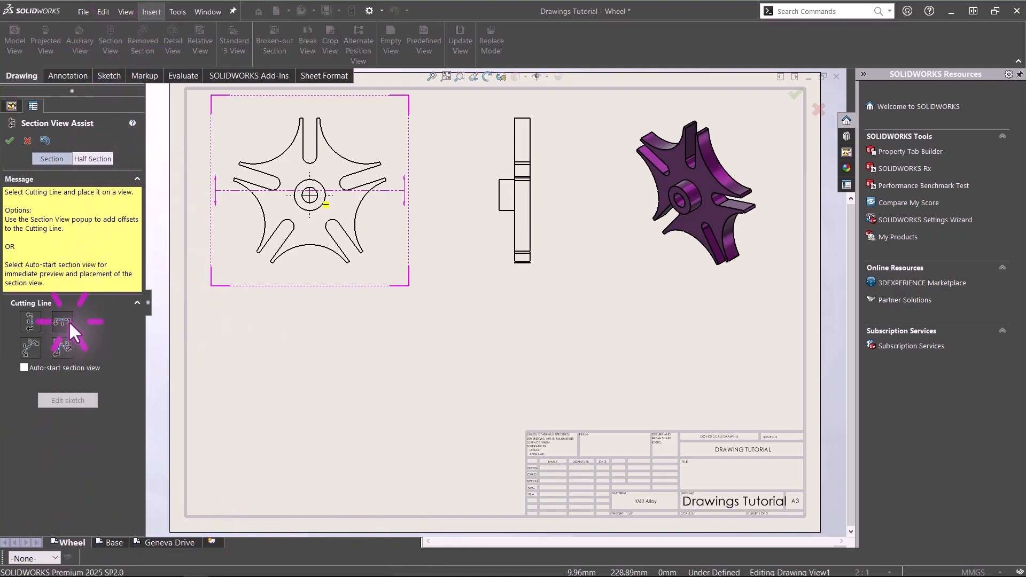
{"action": "left_click", "coordinate": [31, 322]}
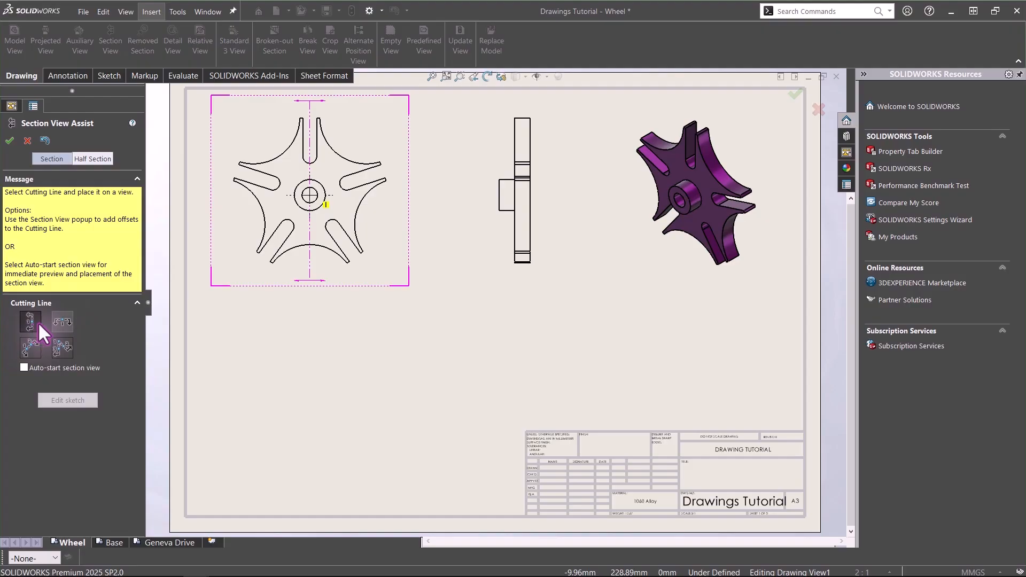
{"action": "left_click", "coordinate": [59, 319]}
{"action": "left_click", "coordinate": [60, 348]}
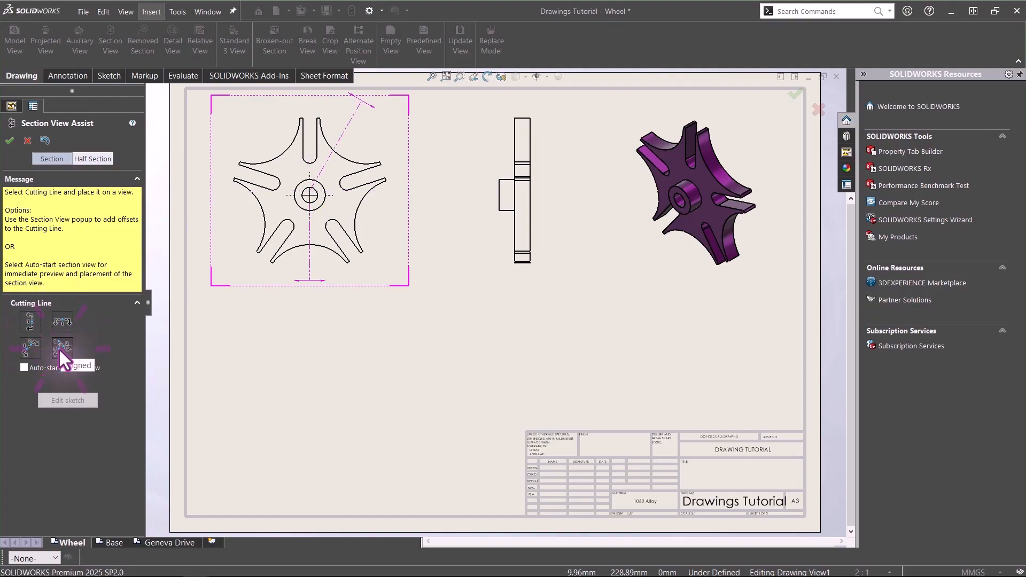
{"action": "left_click", "coordinate": [32, 348]}
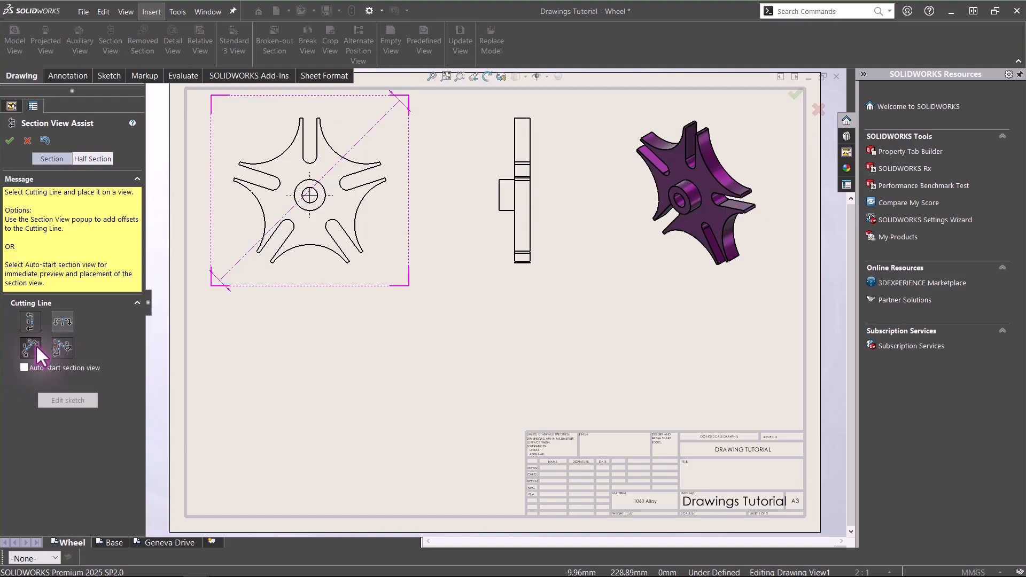
{"action": "left_click", "coordinate": [59, 323]}
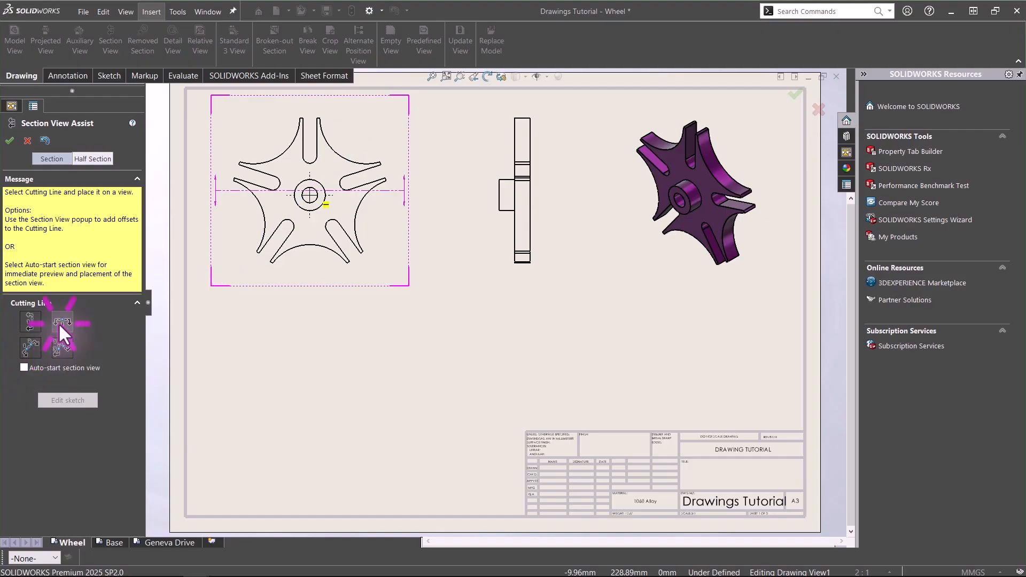
- Section the wheel's front view horizontally through the hub centre with Auto Flip enabled, and place the section view below it
{"action": "left_click", "coordinate": [310, 195]}
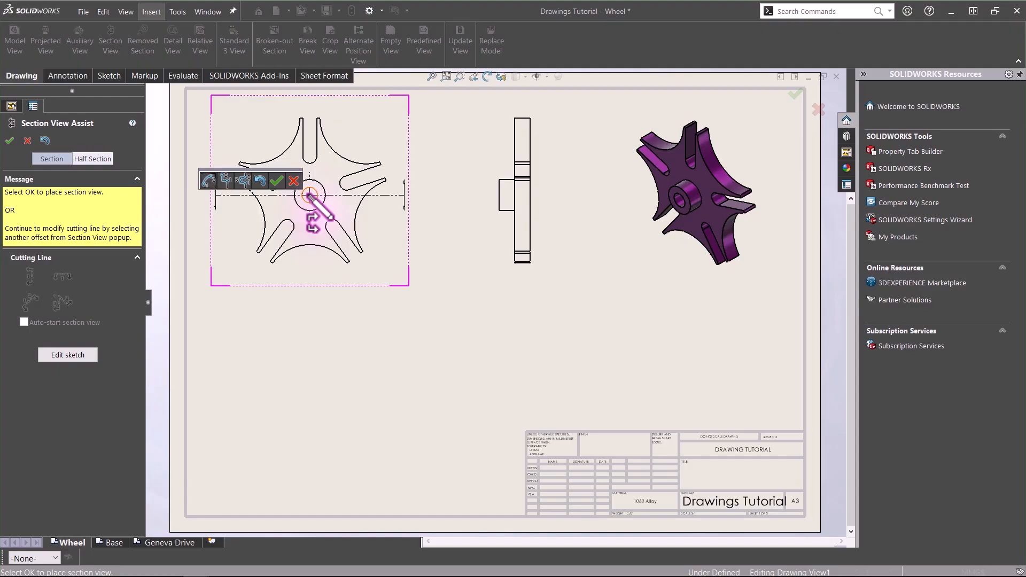
{"action": "left_click", "coordinate": [309, 196]}
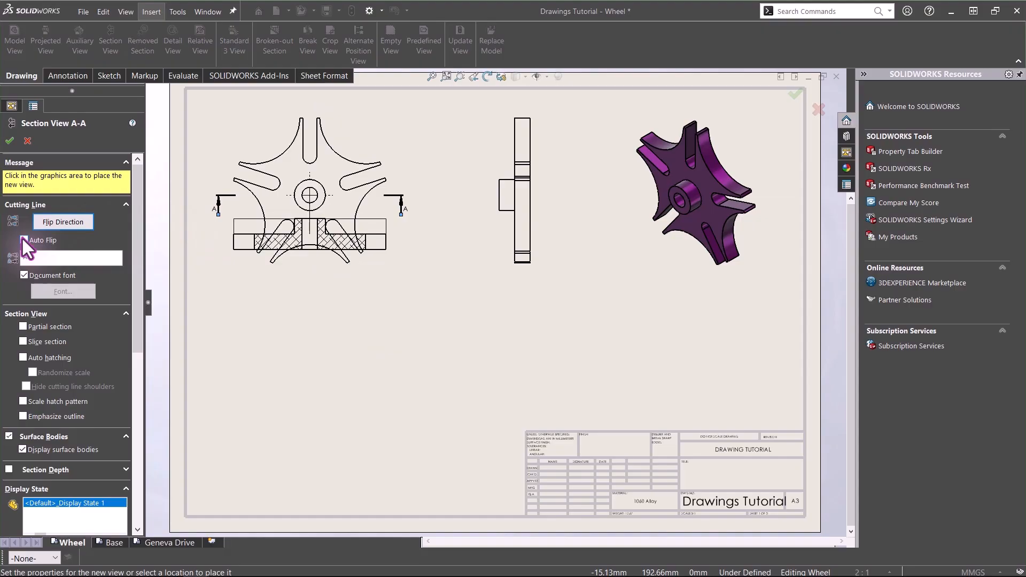
{"action": "left_click", "coordinate": [23, 240]}
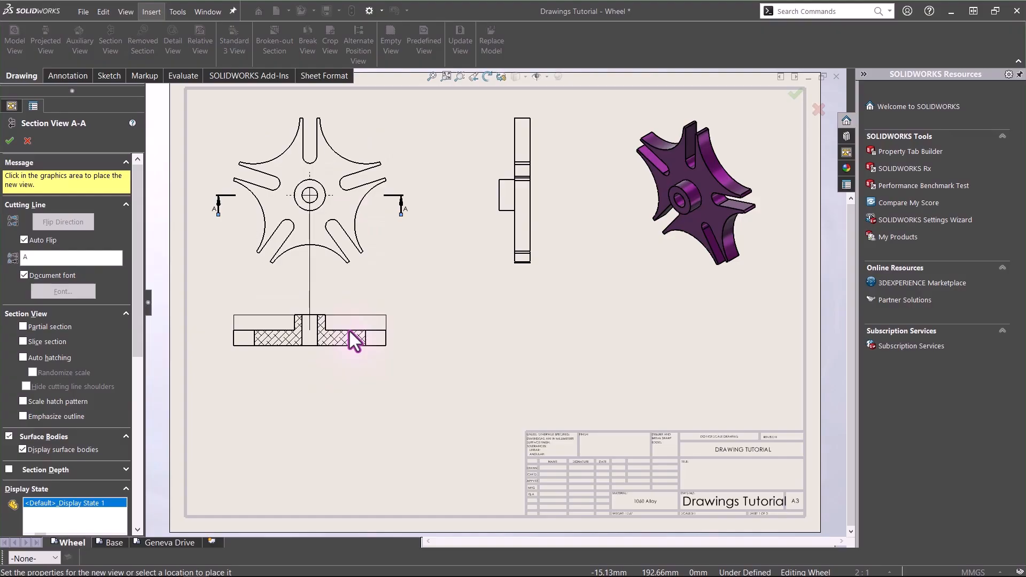
{"action": "left_click", "coordinate": [349, 330]}
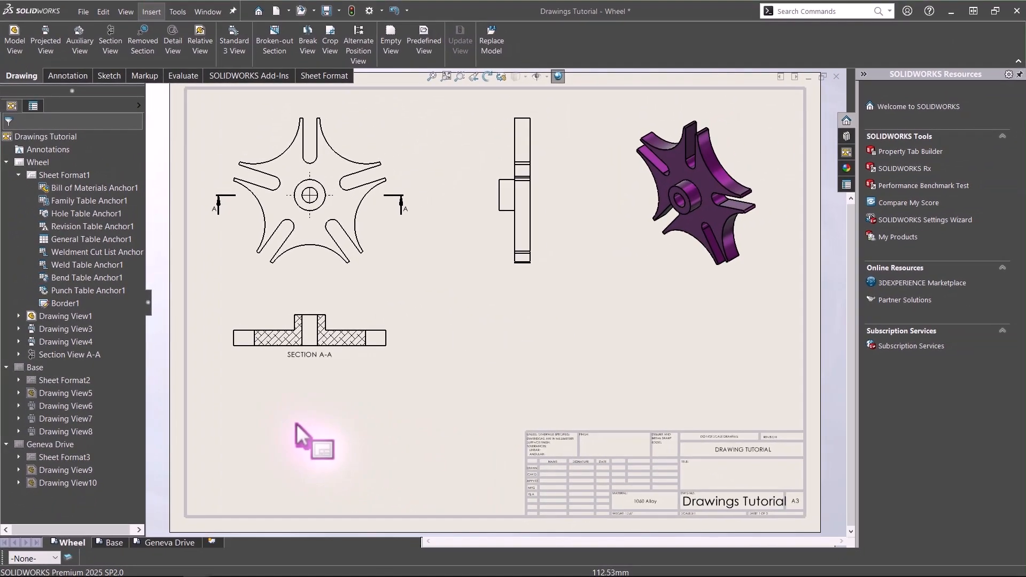
- On the Base sheet, section the base's front view vertically through the pin centres and place the section view beside it
{"action": "left_click", "coordinate": [113, 541]}
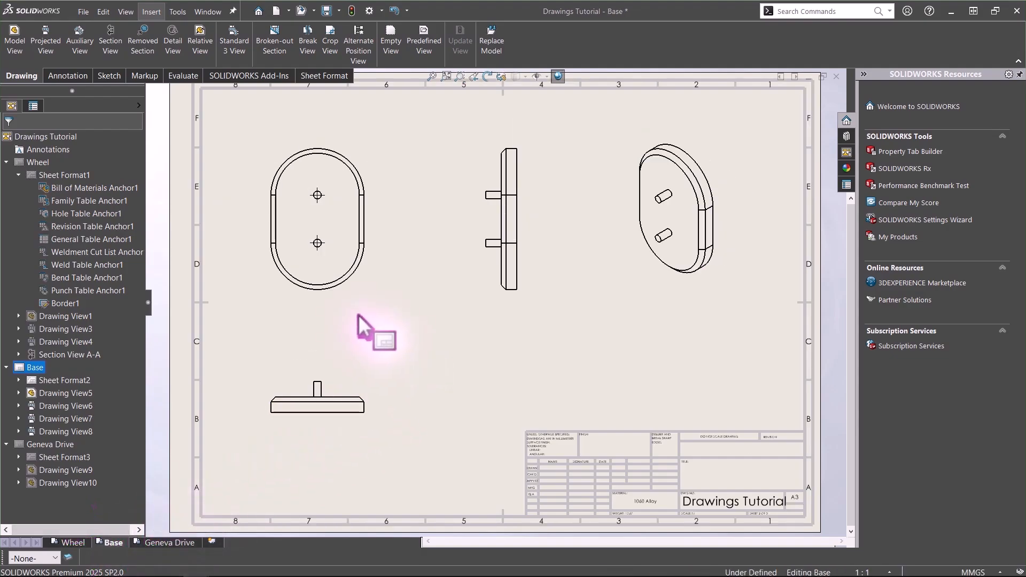
{"action": "left_click", "coordinate": [107, 43]}
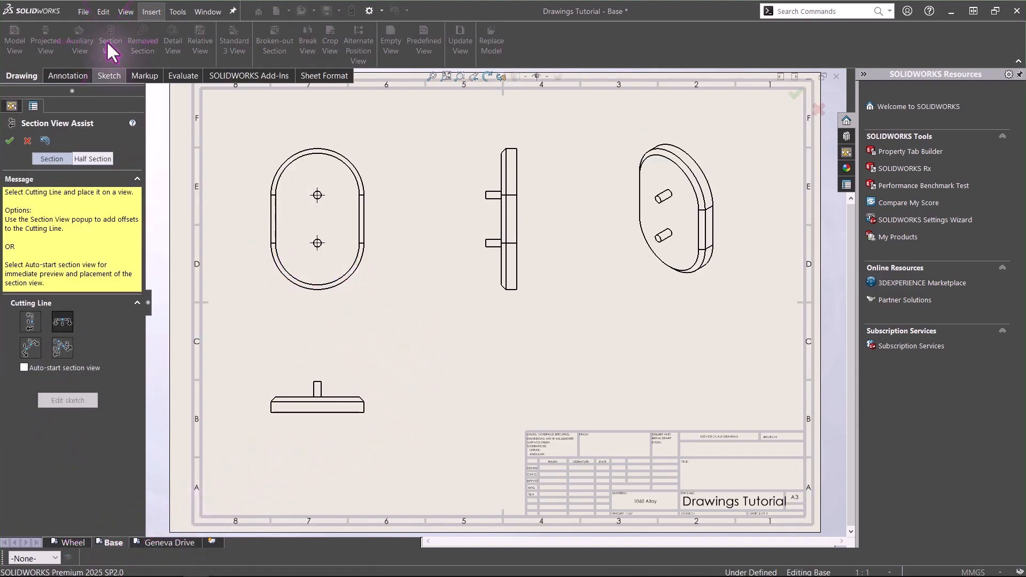
{"action": "left_click", "coordinate": [318, 195]}
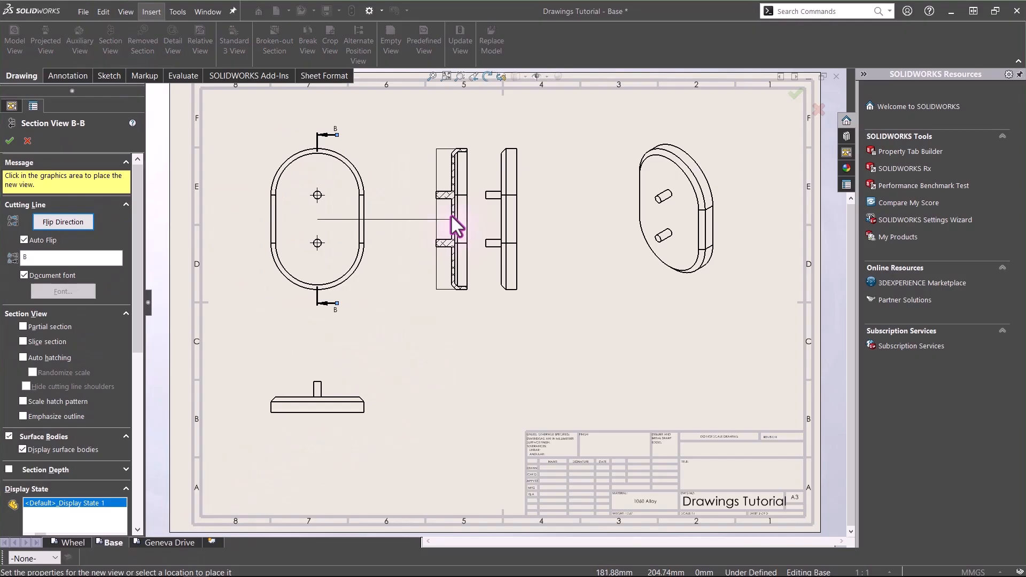
{"action": "left_click", "coordinate": [458, 226]}
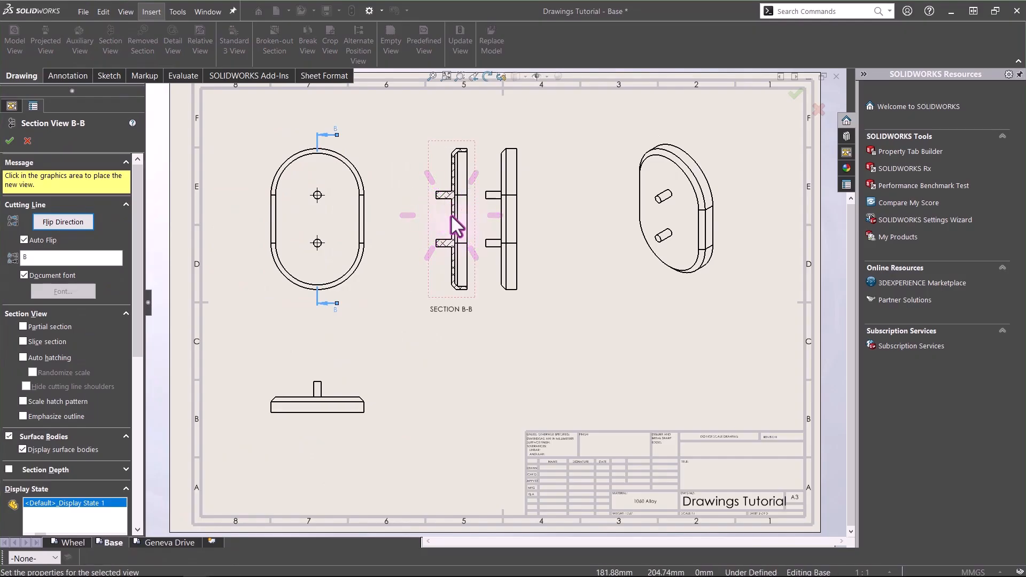
- Delete the projected side view of the base next to the section view
{"action": "left_click", "coordinate": [522, 297]}
{"action": "key", "text": "Delete"}
{"action": "key", "text": "Return"}
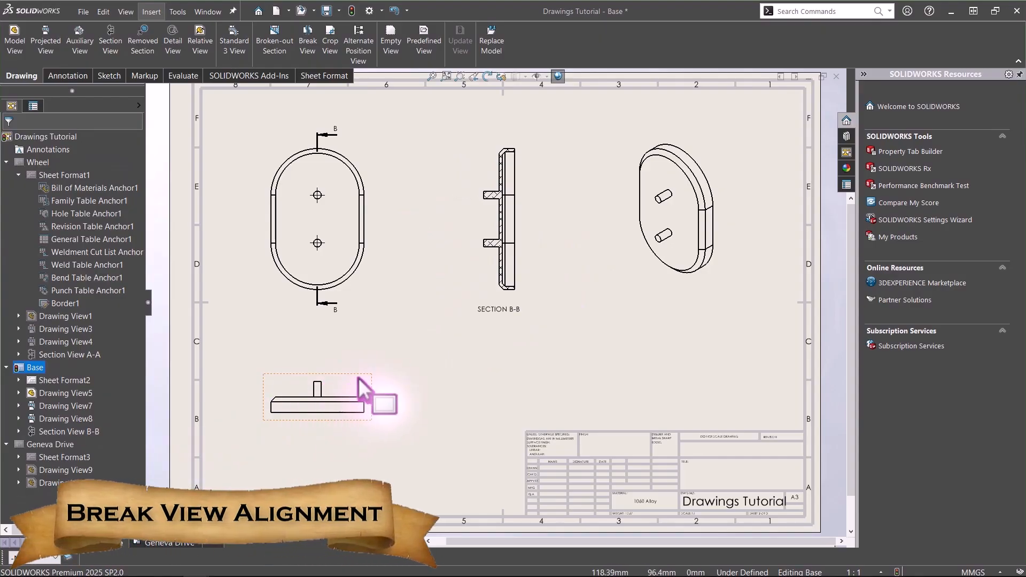
- Break the alignment of the base's projected view below the front view and move it freely out of line
{"action": "mouse_move", "coordinate": [355, 372]}
{"action": "left_mouse_down"}
{"action": "mouse_move", "coordinate": [364, 332]}
{"action": "mouse_move", "coordinate": [378, 391]}
{"action": "mouse_move", "coordinate": [383, 343]}
{"action": "mouse_move", "coordinate": [368, 374]}
{"action": "left_mouse_up"}
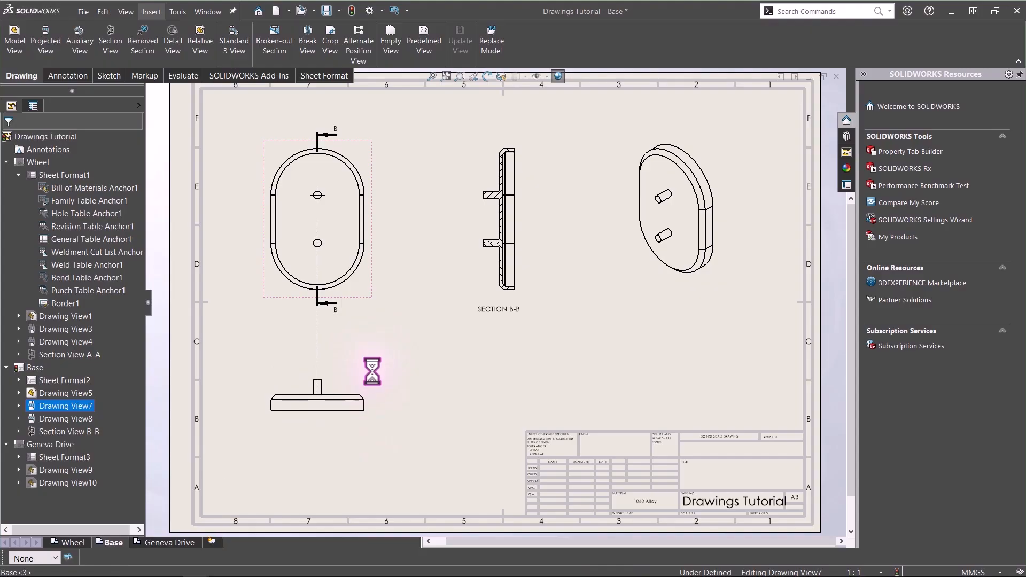
{"action": "right_click", "coordinate": [366, 379]}
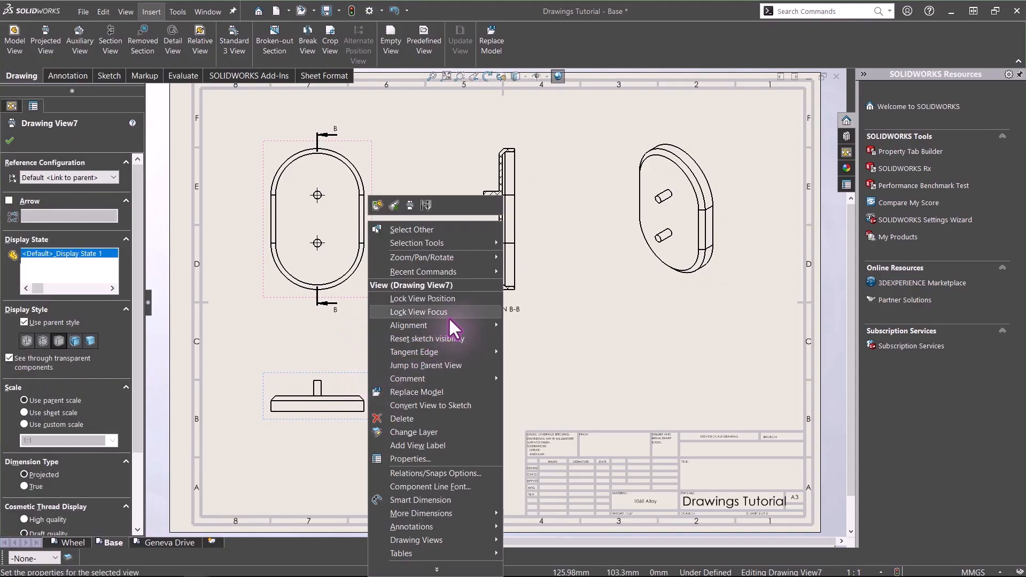
{"action": "mouse_move", "coordinate": [449, 324]}
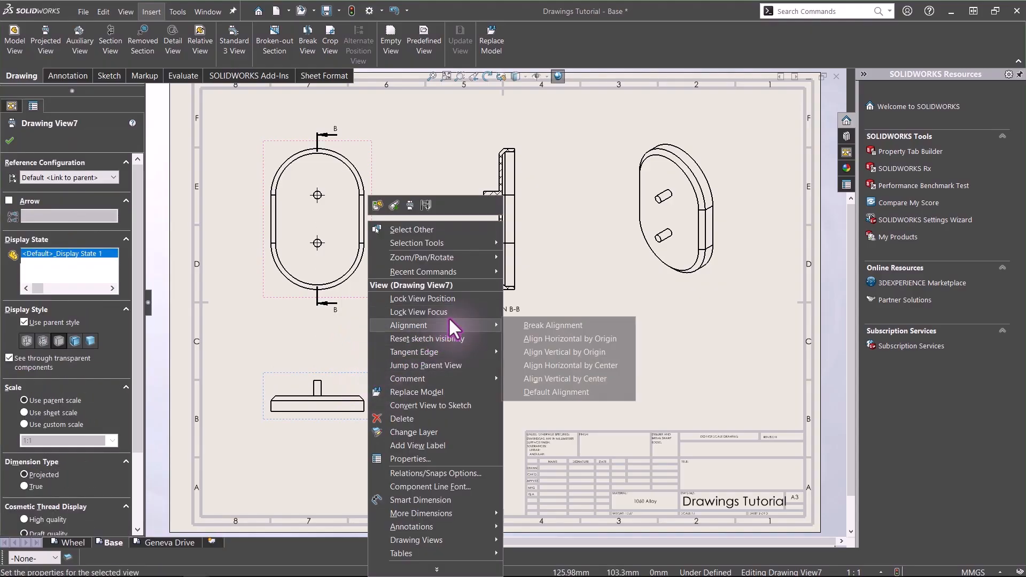
{"action": "left_click", "coordinate": [550, 325]}
{"action": "left_click", "coordinate": [375, 385]}
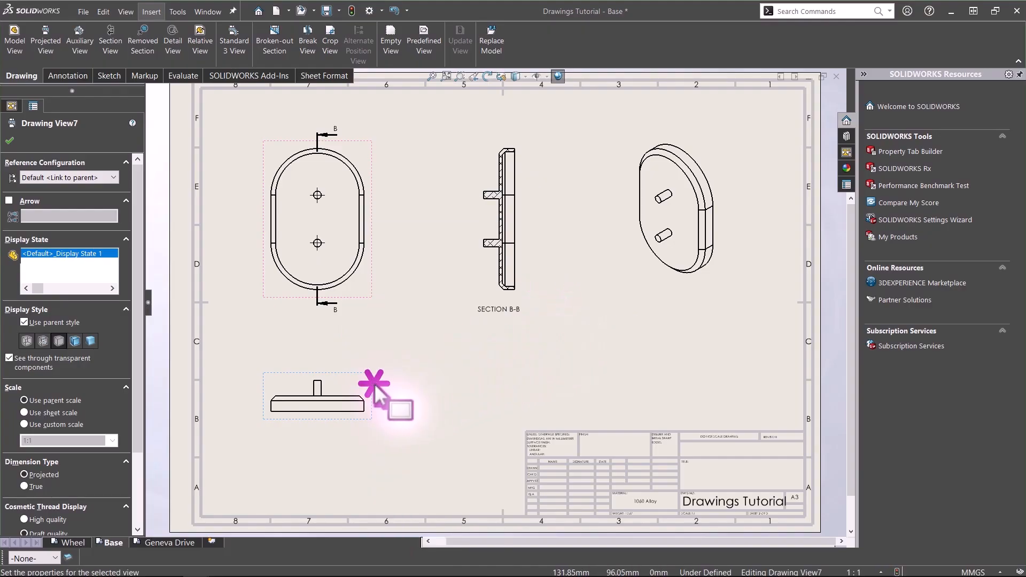
{"action": "mouse_move", "coordinate": [376, 384]}
{"action": "left_mouse_down"}
{"action": "mouse_move", "coordinate": [467, 490]}
{"action": "mouse_move", "coordinate": [419, 373]}
{"action": "mouse_move", "coordinate": [483, 463]}
{"action": "mouse_move", "coordinate": [374, 384]}
{"action": "left_mouse_up"}
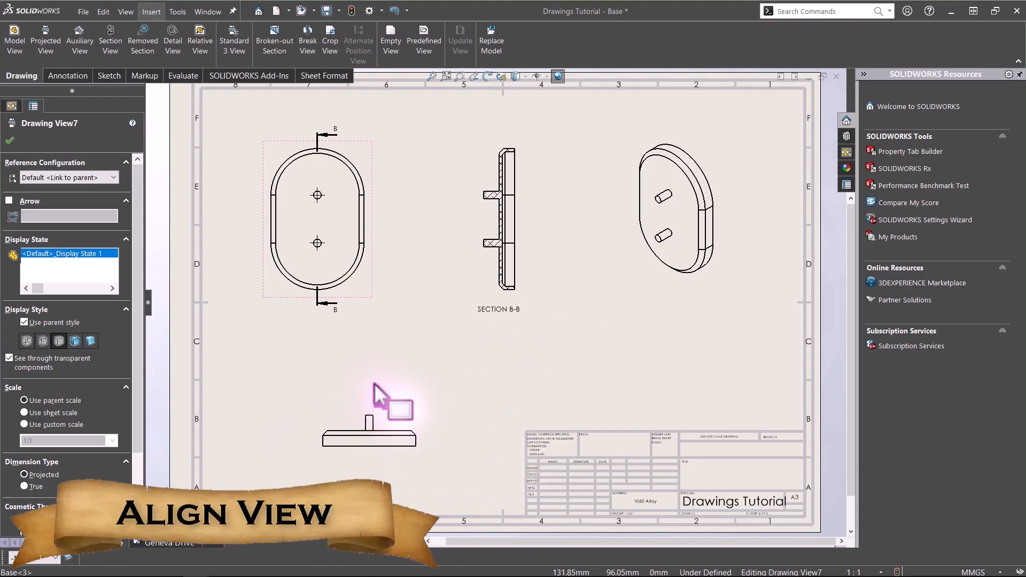
- Realign the base's lower projected view vertically by origin with the front view
{"action": "right_click", "coordinate": [422, 418]}
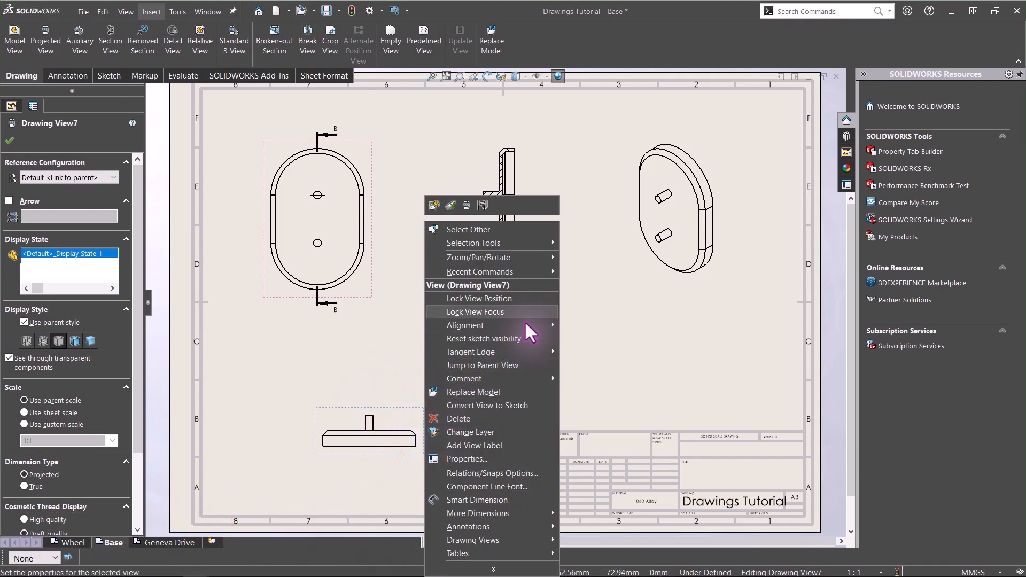
{"action": "mouse_move", "coordinate": [526, 324]}
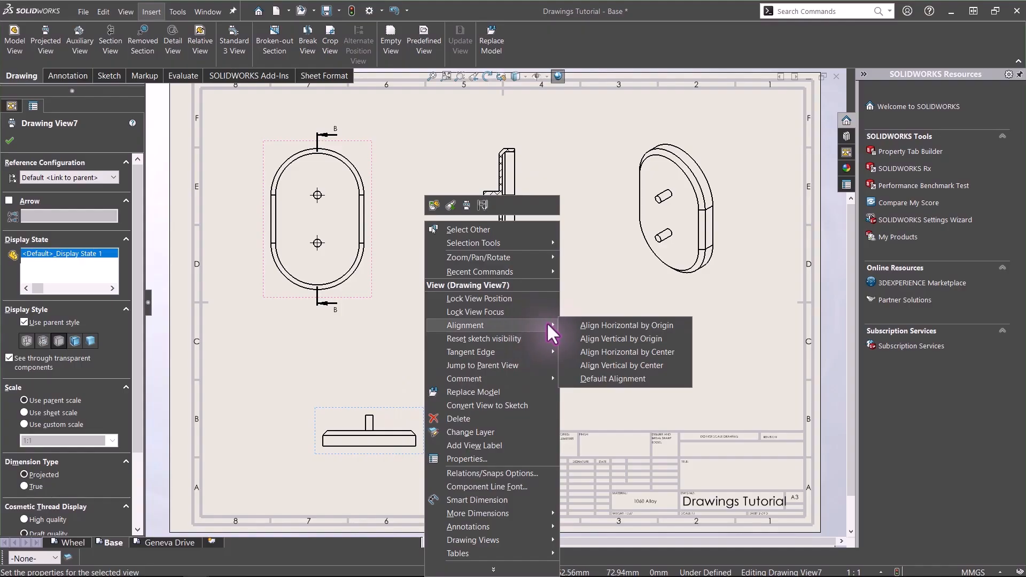
{"action": "left_click", "coordinate": [592, 337]}
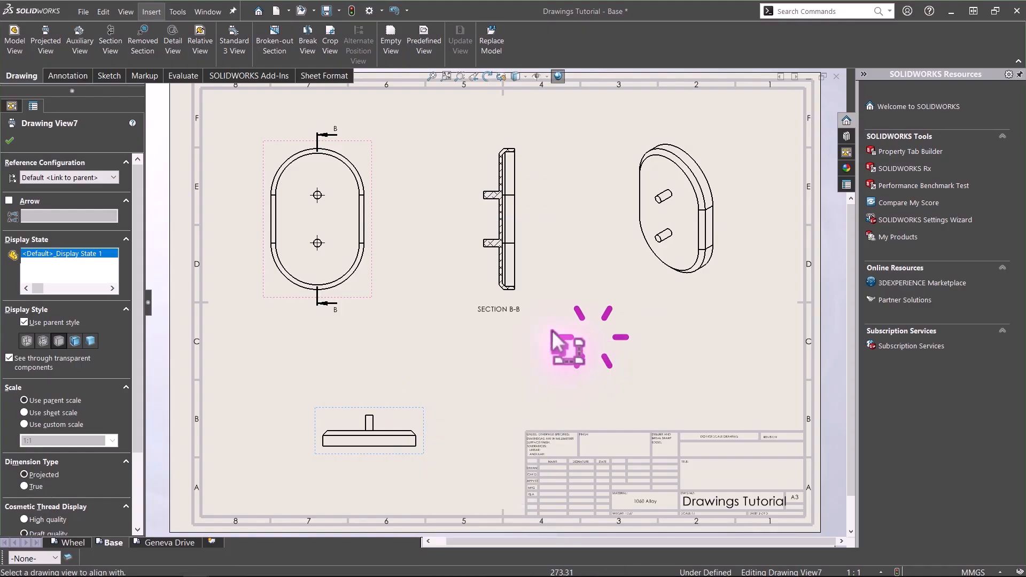
{"action": "left_click", "coordinate": [370, 294]}
{"action": "left_click", "coordinate": [505, 399]}
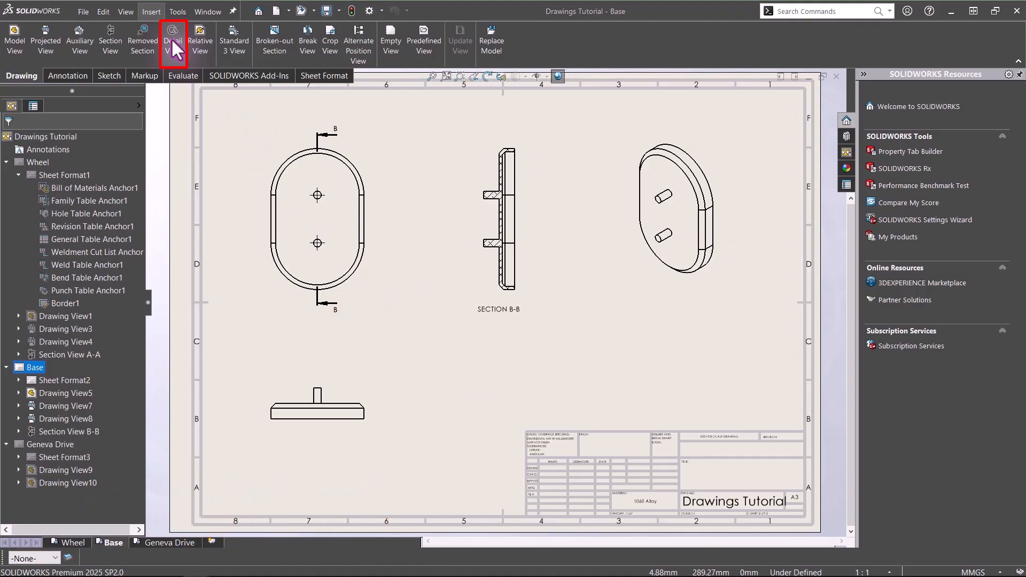
- Create a detail view of Section B-B's upper corner with a circle of about 8.5 mm radius and place it below the base's lower view
{"action": "left_click", "coordinate": [172, 39]}
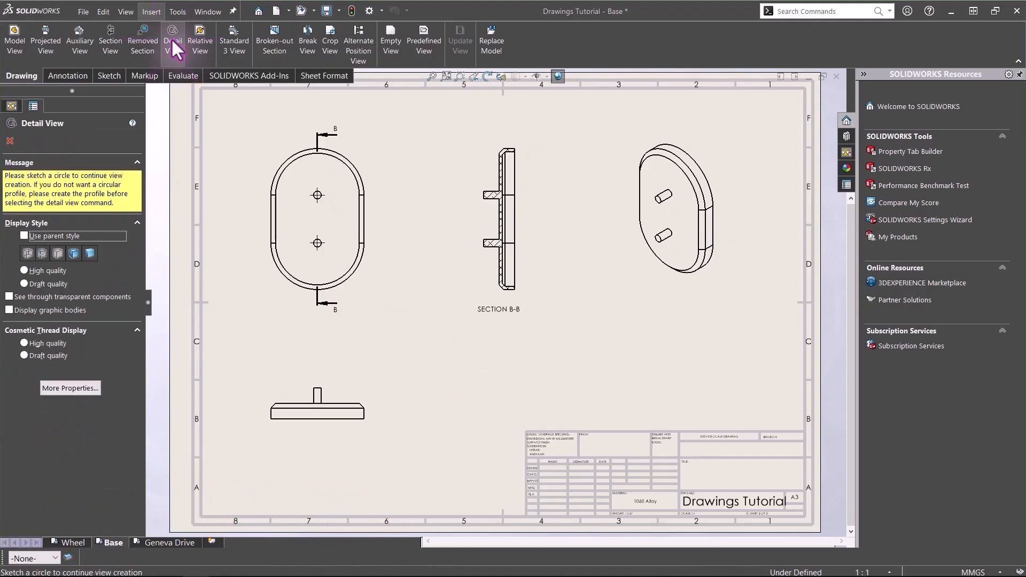
{"action": "left_click", "coordinate": [509, 153]}
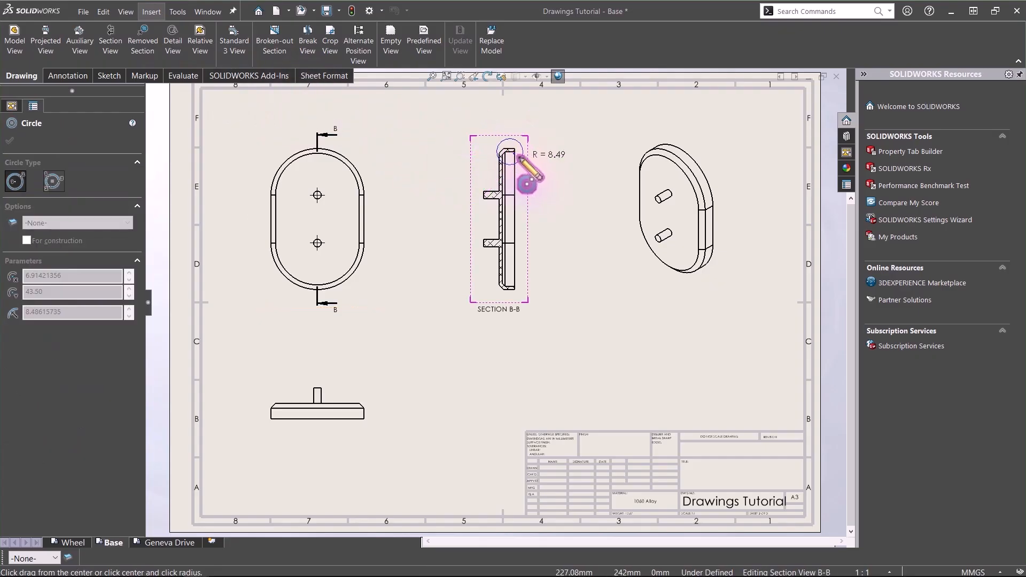
{"action": "left_click", "coordinate": [521, 159]}
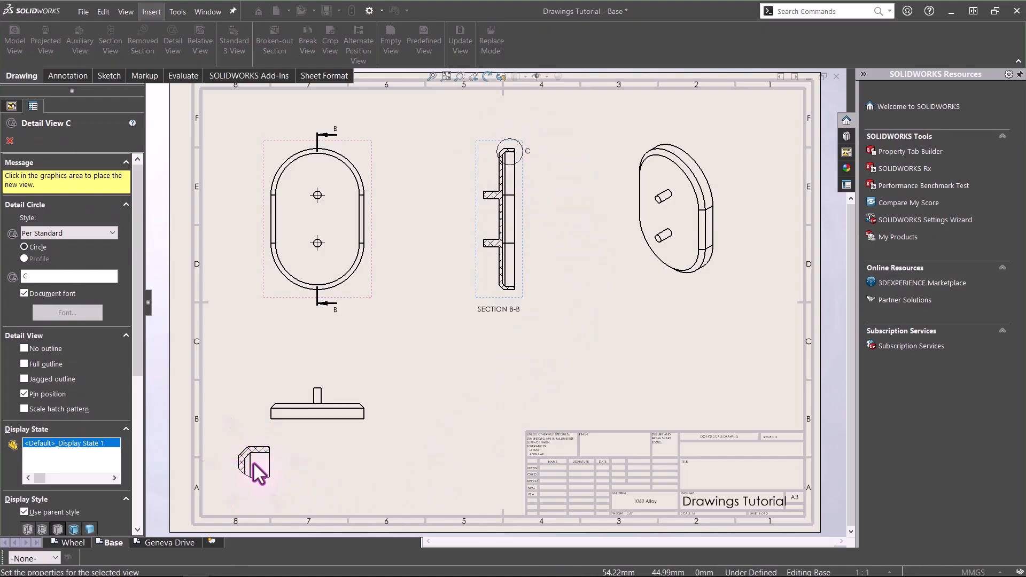
{"action": "left_click", "coordinate": [253, 464]}
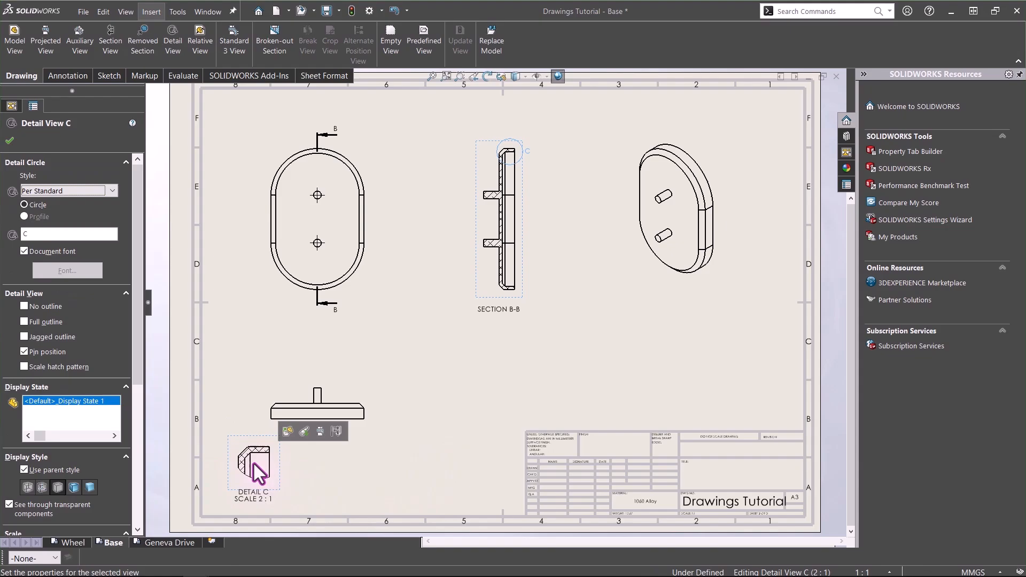
- Delete the base's projected view below the front view
{"action": "left_click", "coordinate": [370, 381]}
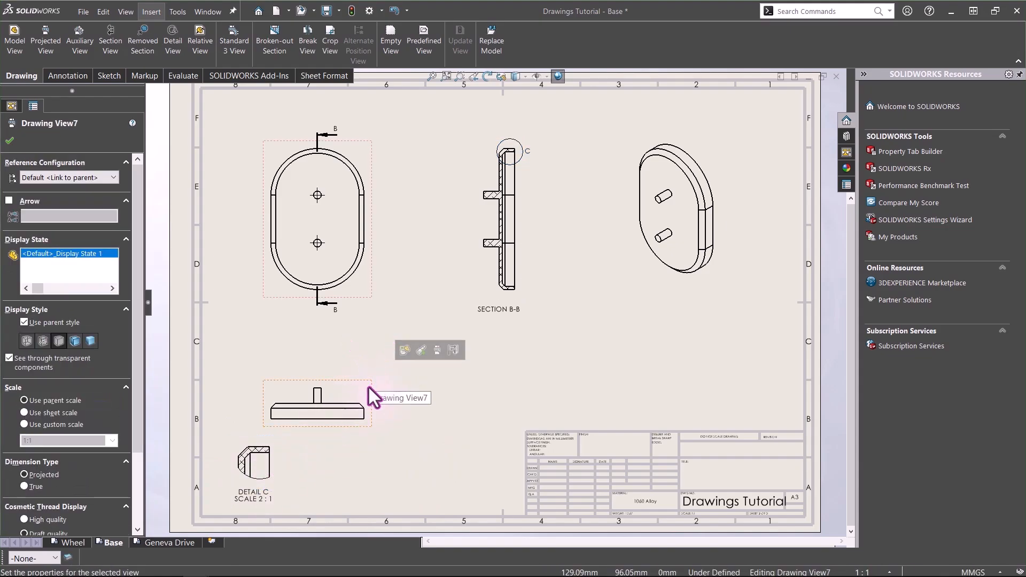
{"action": "key", "text": "Delete"}
{"action": "key", "text": "Return"}
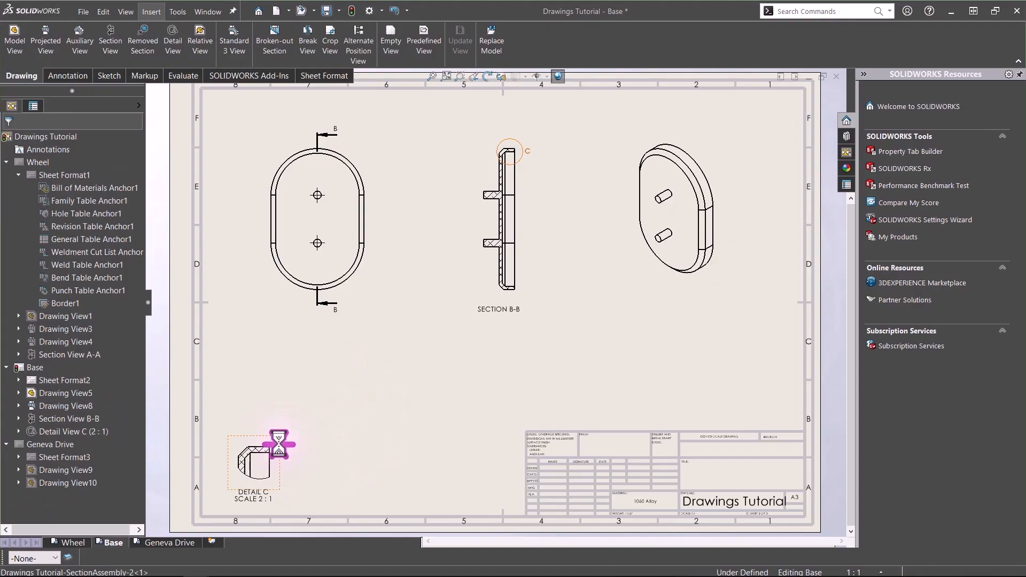
- Set Detail C's custom scale to 5:1 and reposition the view in the free space below the front view
{"action": "left_click_drag", "start_coordinate": [274, 441], "coordinate": [277, 409]}
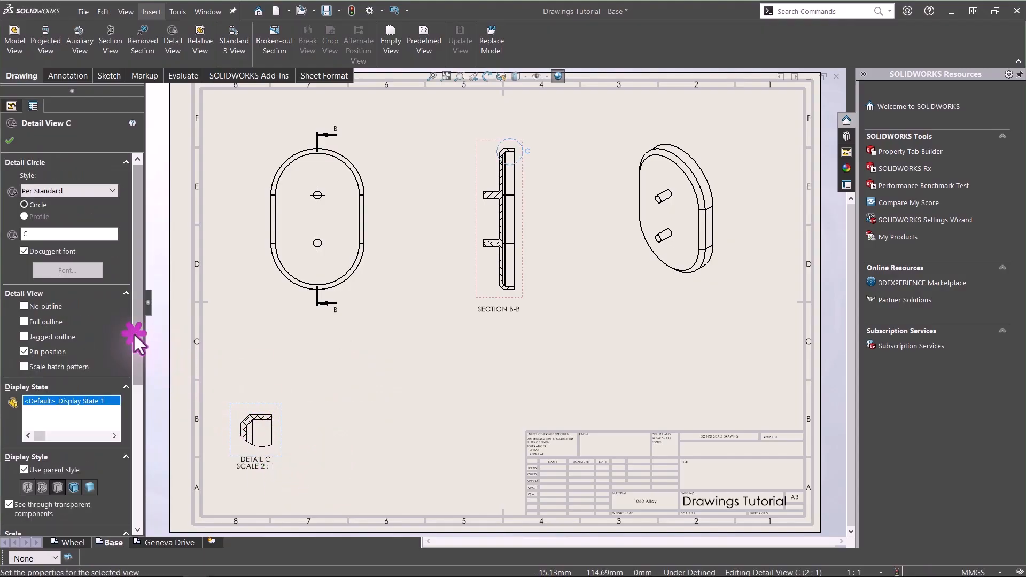
{"action": "scroll", "coordinate": [134, 336], "scroll_direction": "down", "scroll_amount": 5}
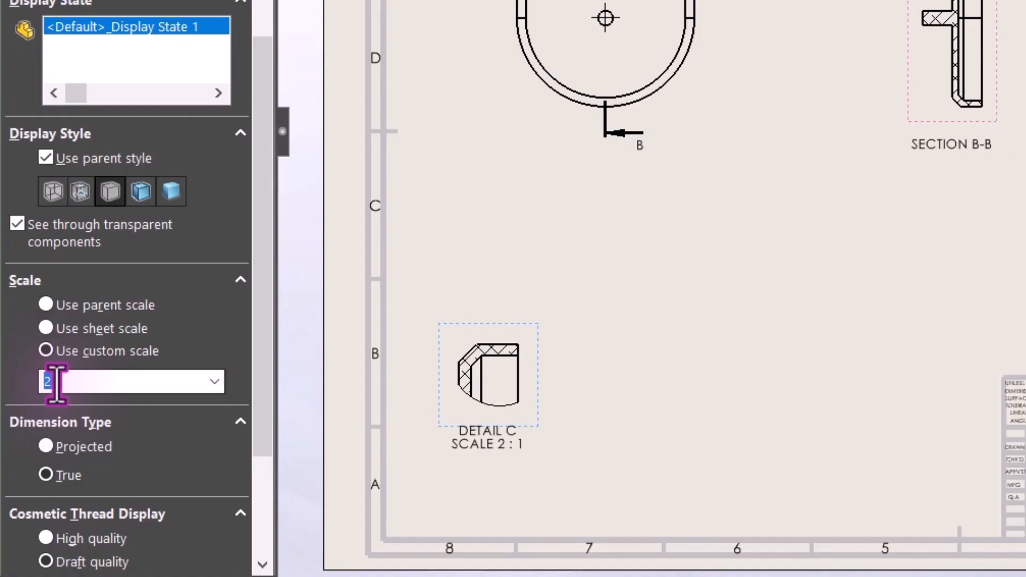
{"action": "type", "text": "5:1"}
{"action": "key", "text": "Return"}
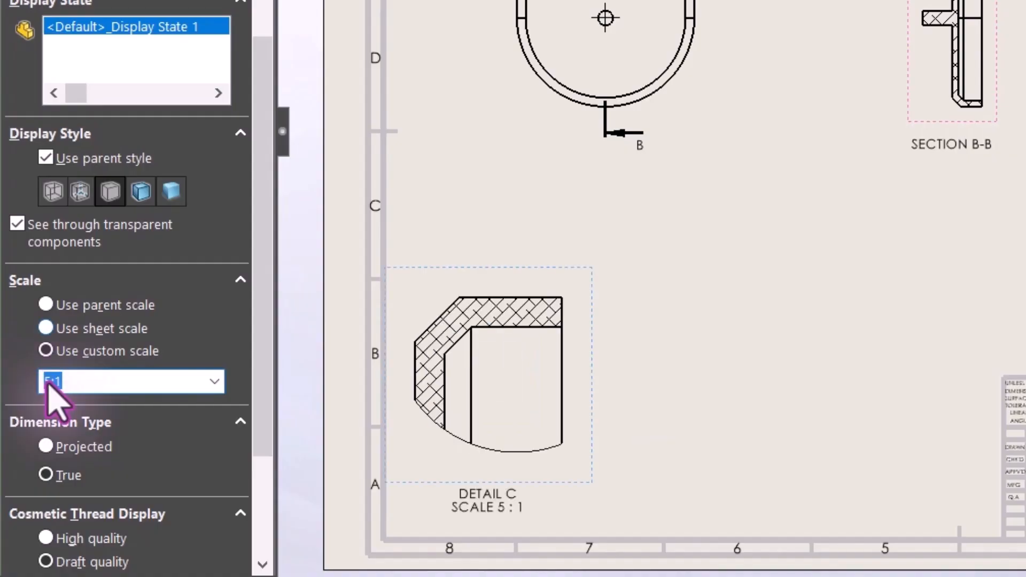
{"action": "left_click_drag", "start_coordinate": [590, 369], "coordinate": [621, 363]}
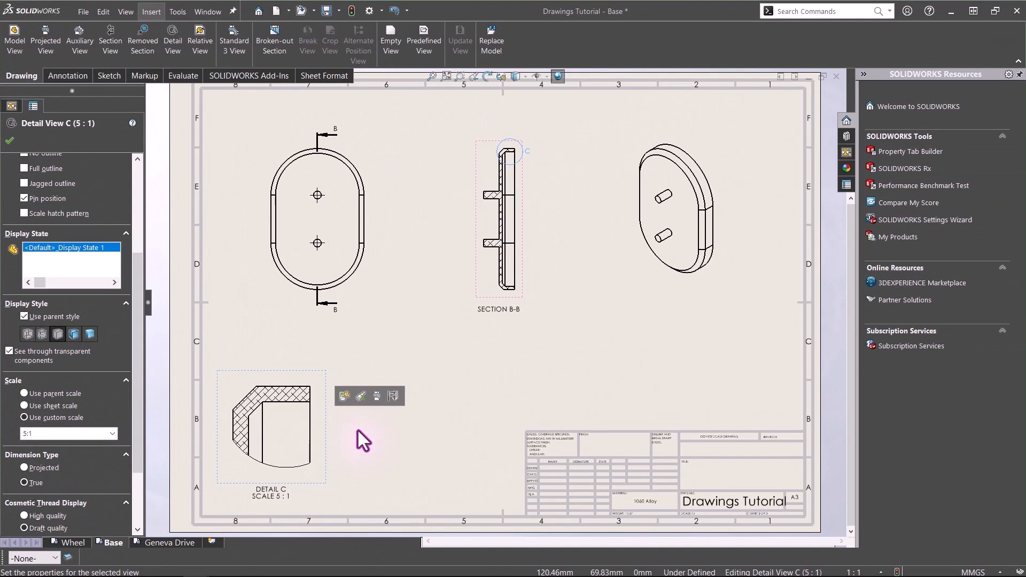
{"action": "left_click", "coordinate": [416, 419]}
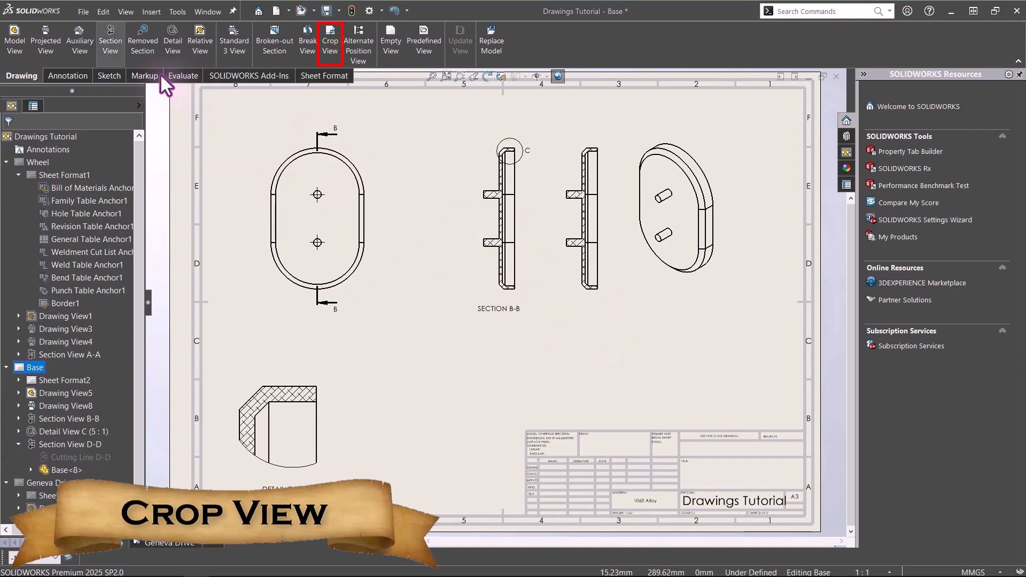
- Sketch a circle of about 9.3 mm radius around the upper corner of Section View D-D and crop the view to it
{"action": "left_click", "coordinate": [110, 75]}
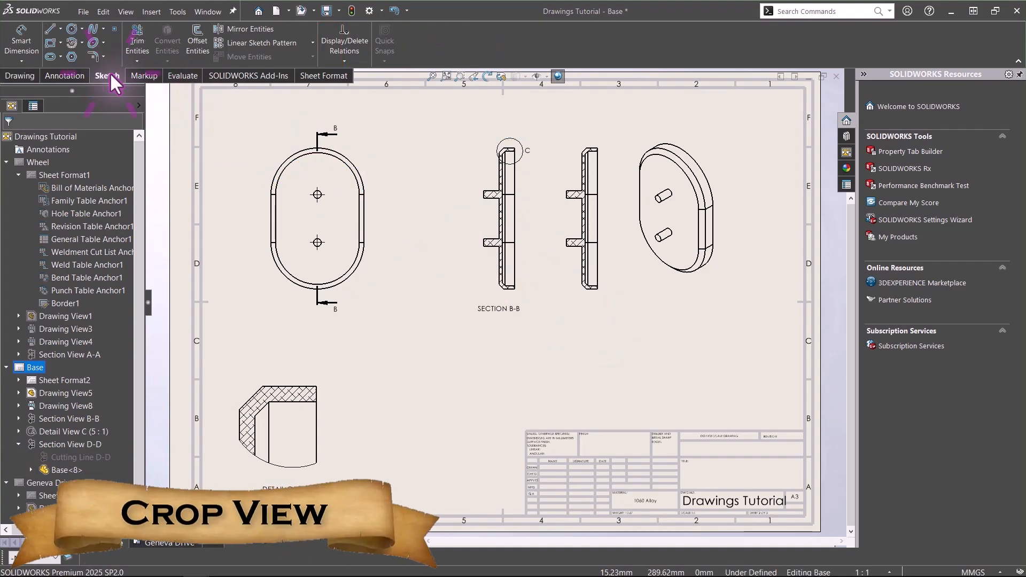
{"action": "left_click", "coordinate": [71, 28]}
{"action": "left_click", "coordinate": [592, 152]}
{"action": "left_click", "coordinate": [599, 168]}
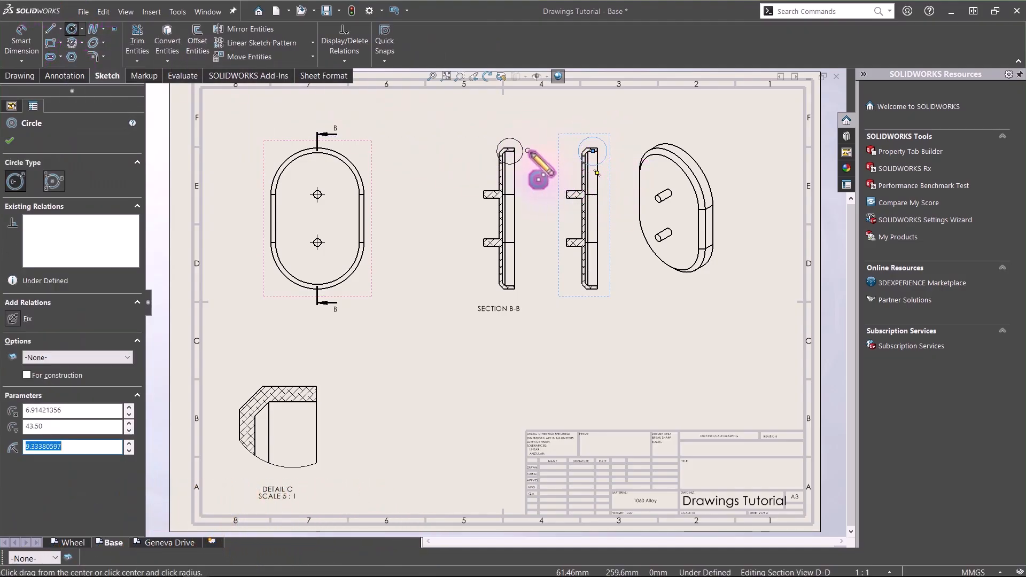
{"action": "left_click", "coordinate": [34, 78]}
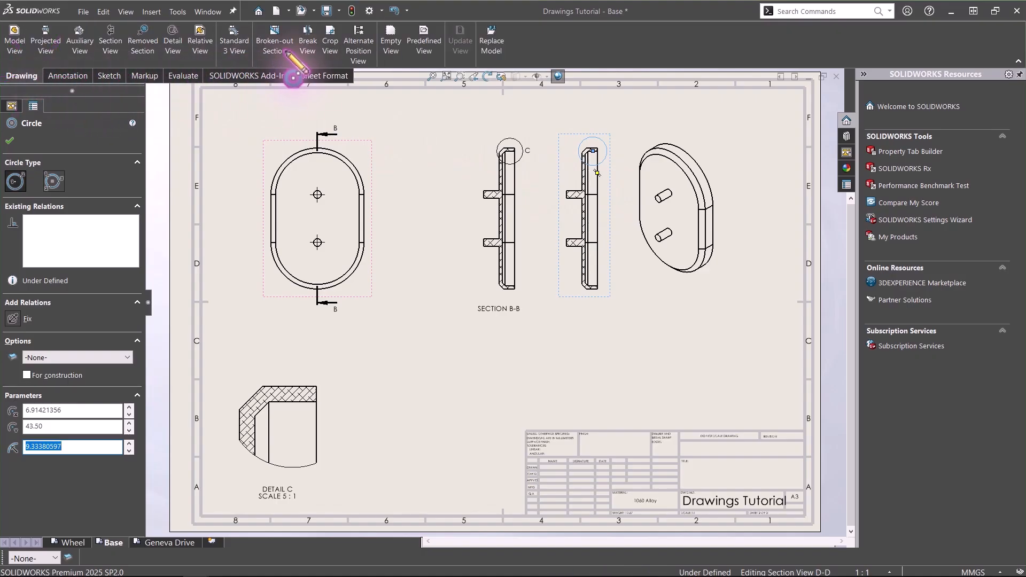
{"action": "left_click", "coordinate": [329, 46]}
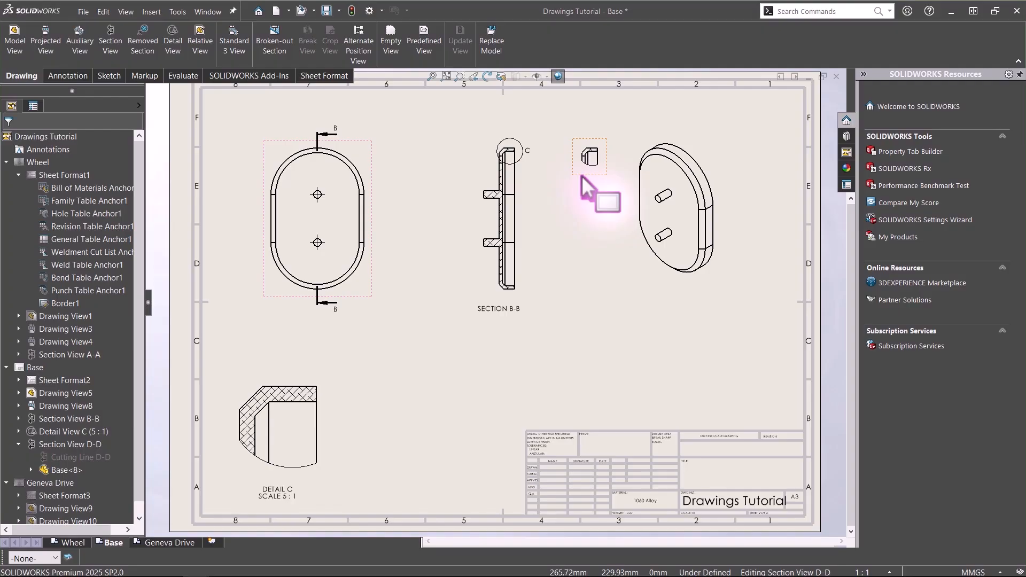
- Move the cropped section view beside Detail C for a close comparison
{"action": "left_click_drag", "start_coordinate": [581, 176], "coordinate": [368, 448]}
{"action": "scroll", "coordinate": [502, 304], "scroll_direction": "up", "scroll_amount": 5}
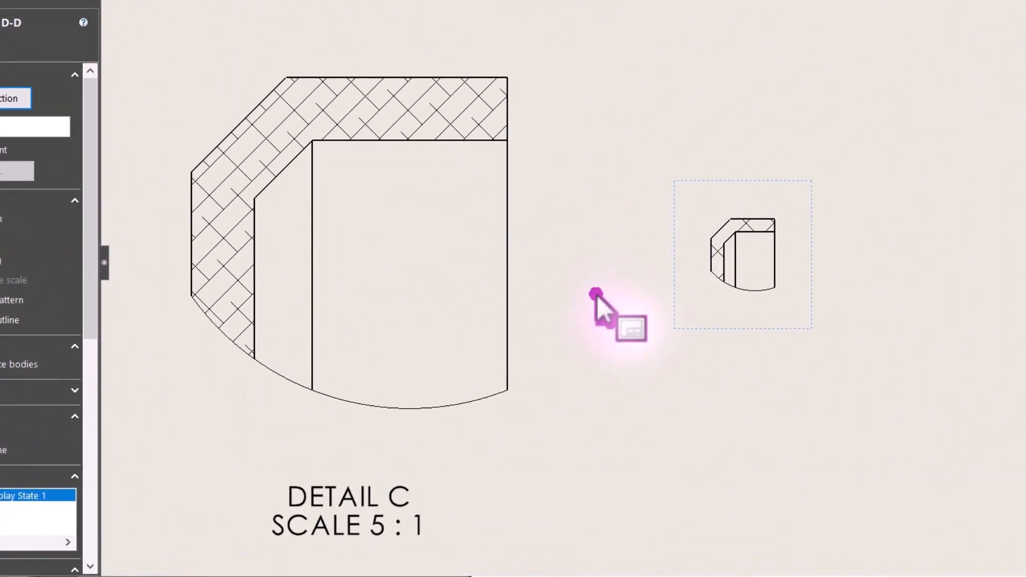
{"action": "left_click", "coordinate": [497, 340]}
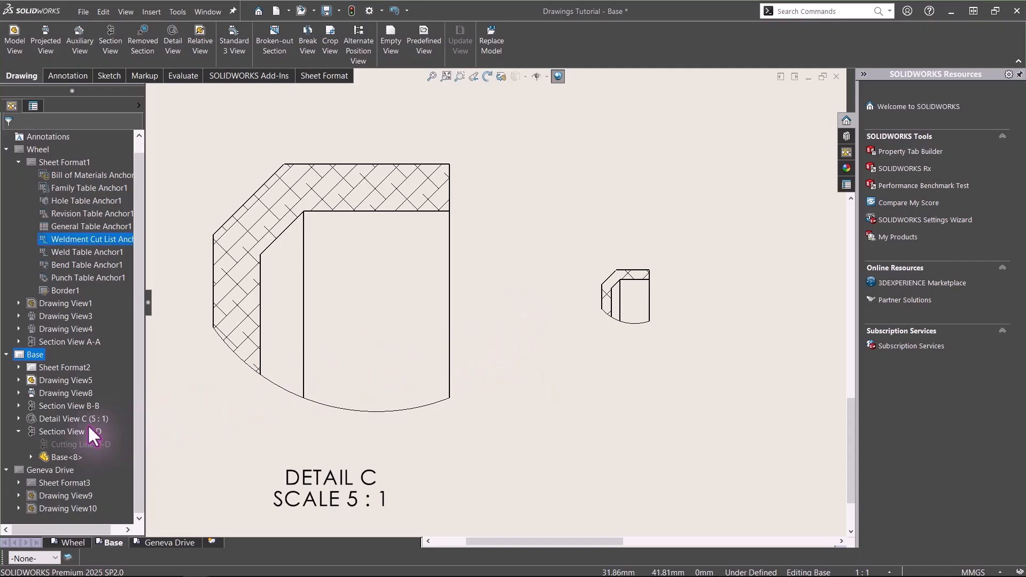
- Remove the crop from Section View D-D
{"action": "right_click", "coordinate": [57, 431]}
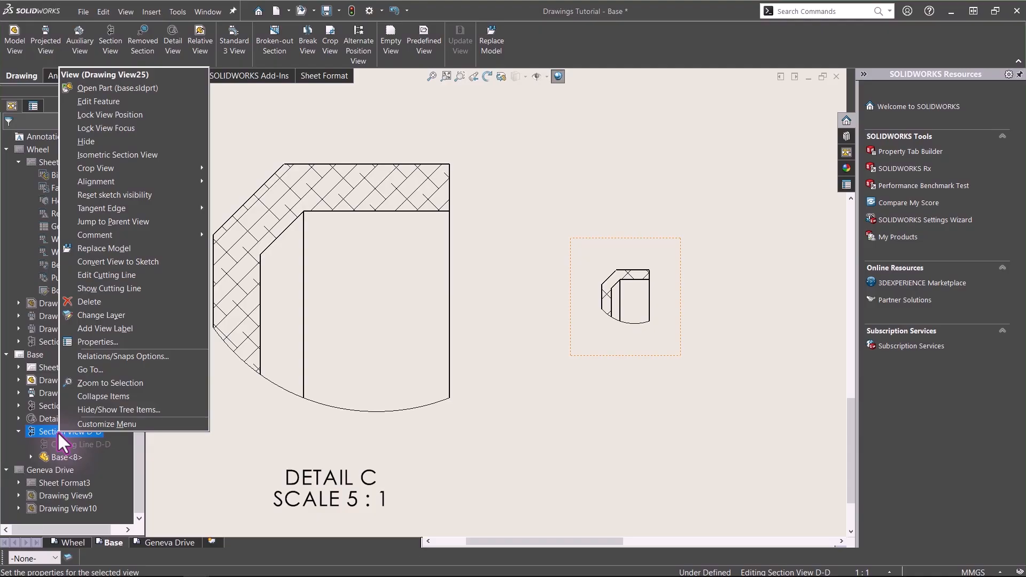
{"action": "mouse_move", "coordinate": [172, 175]}
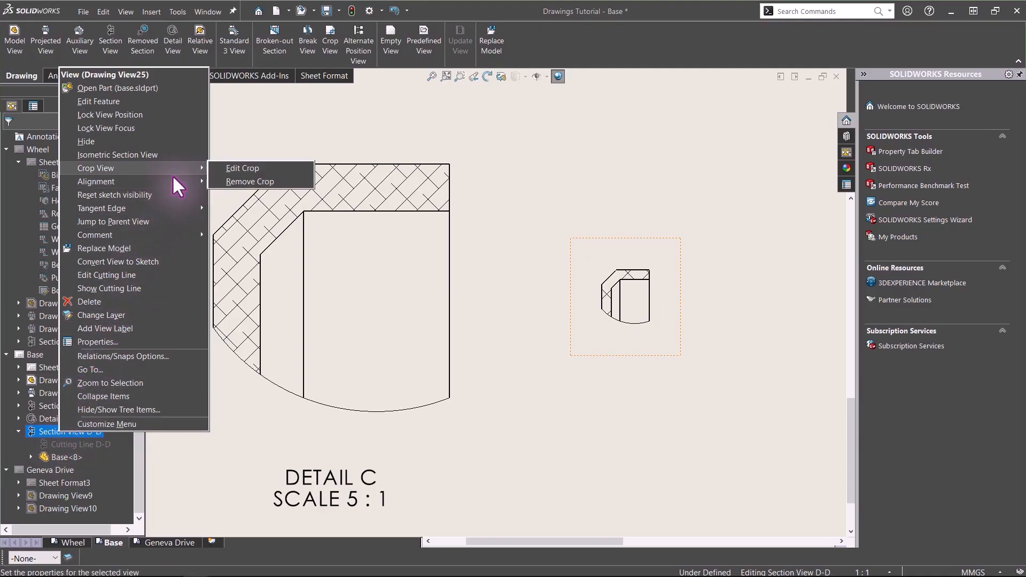
{"action": "left_click", "coordinate": [239, 179]}
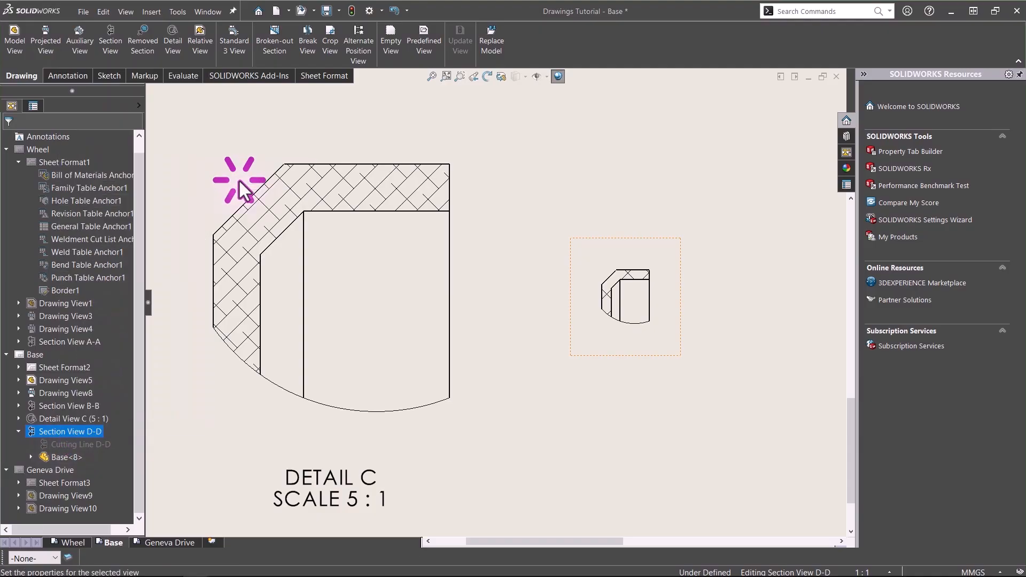
{"action": "scroll", "coordinate": [720, 328], "scroll_direction": "up", "scroll_amount": 5}
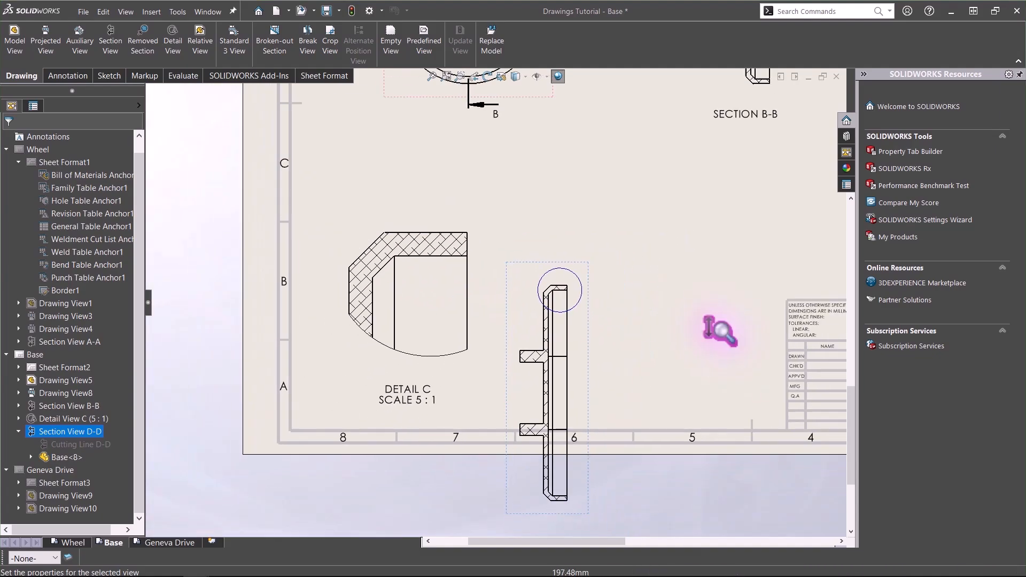
- Delete Section View D-D from the Base sheet and confirm its removal
{"action": "left_click", "coordinate": [522, 339]}
{"action": "key", "text": "Delete"}
{"action": "key", "text": "Return"}
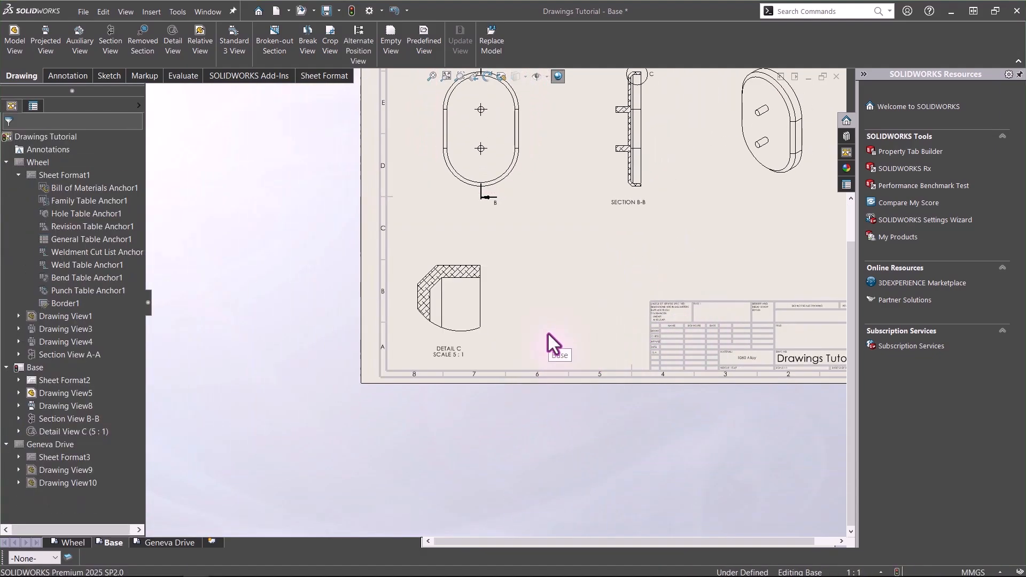
{"action": "key", "text": "f"}
{"action": "left_click", "coordinate": [344, 423]}
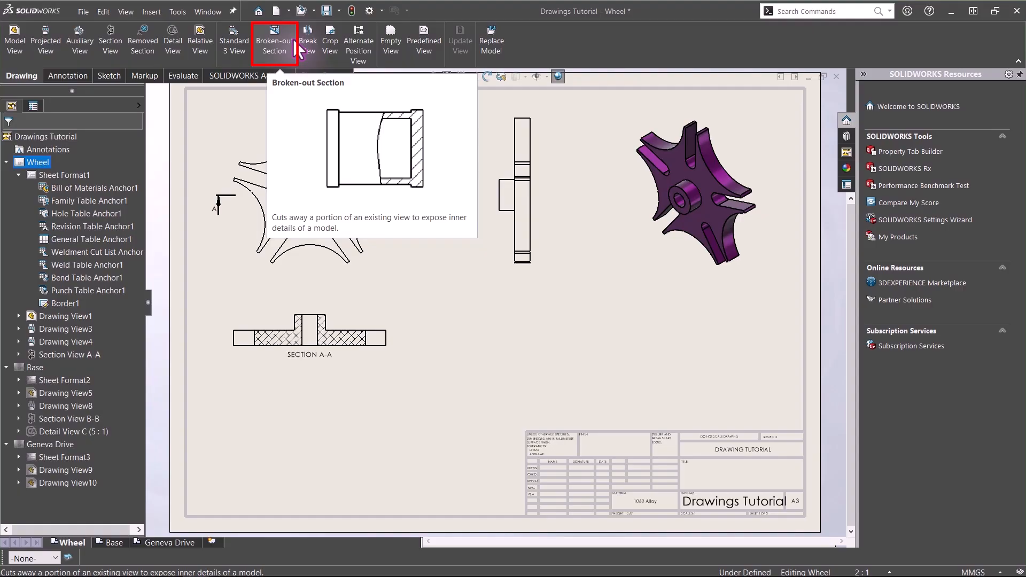
- Start a broken-out section on the wheel's side view, bounded by a closed spline around the hub
{"action": "left_click", "coordinate": [293, 38]}
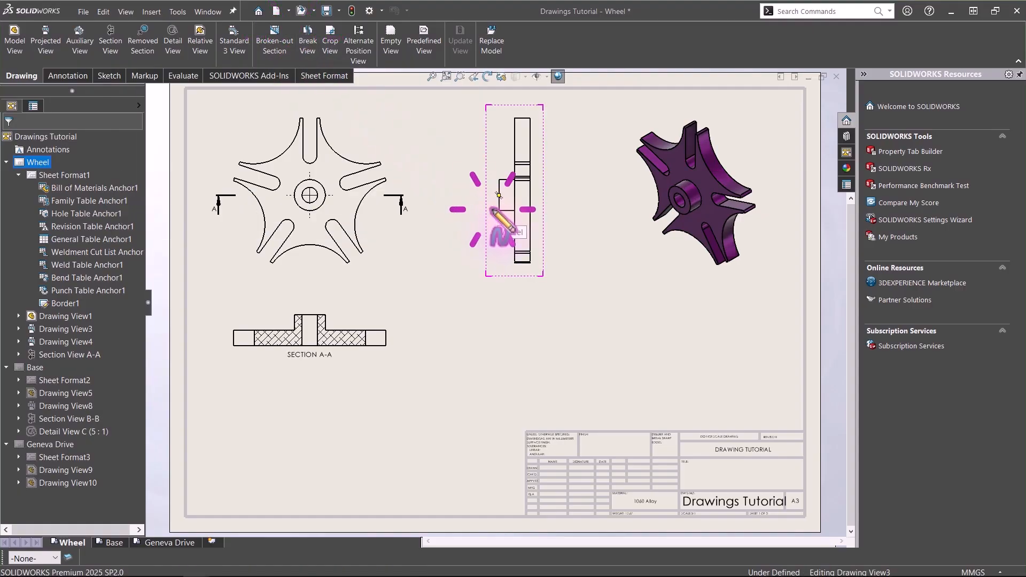
{"action": "left_click", "coordinate": [484, 171]}
{"action": "left_click", "coordinate": [526, 191]}
{"action": "left_click", "coordinate": [489, 213]}
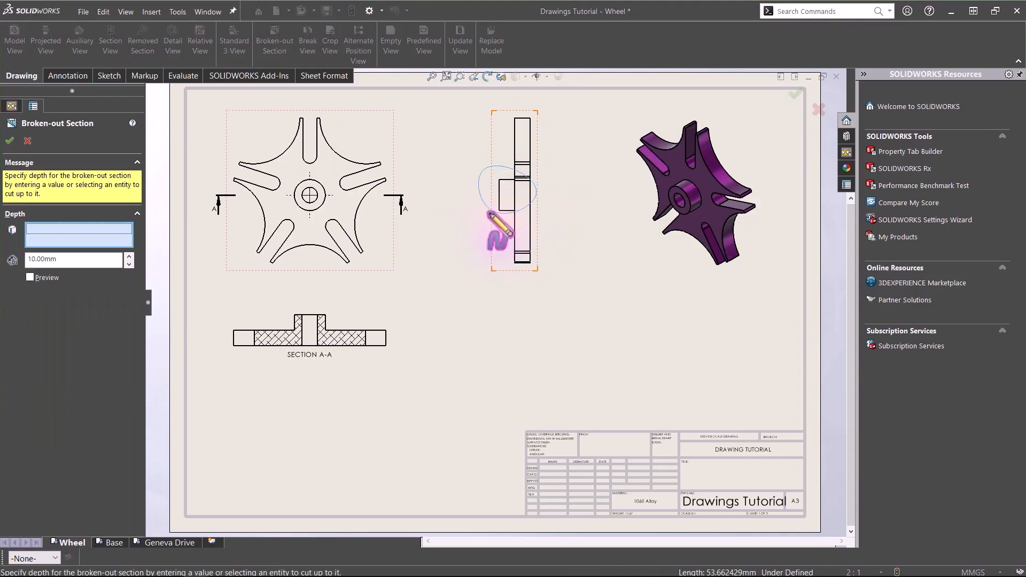
- Preview the broken-out section and try increasing its depth to 40 mm
{"action": "left_click", "coordinate": [29, 276]}
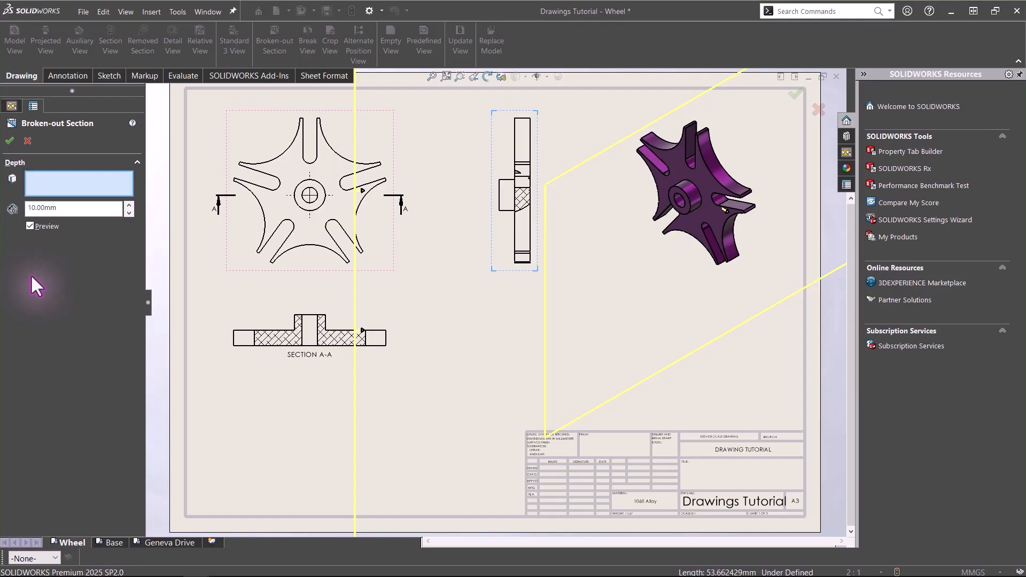
{"action": "left_click", "coordinate": [129, 204]}
{"action": "left_click", "coordinate": [129, 204]}
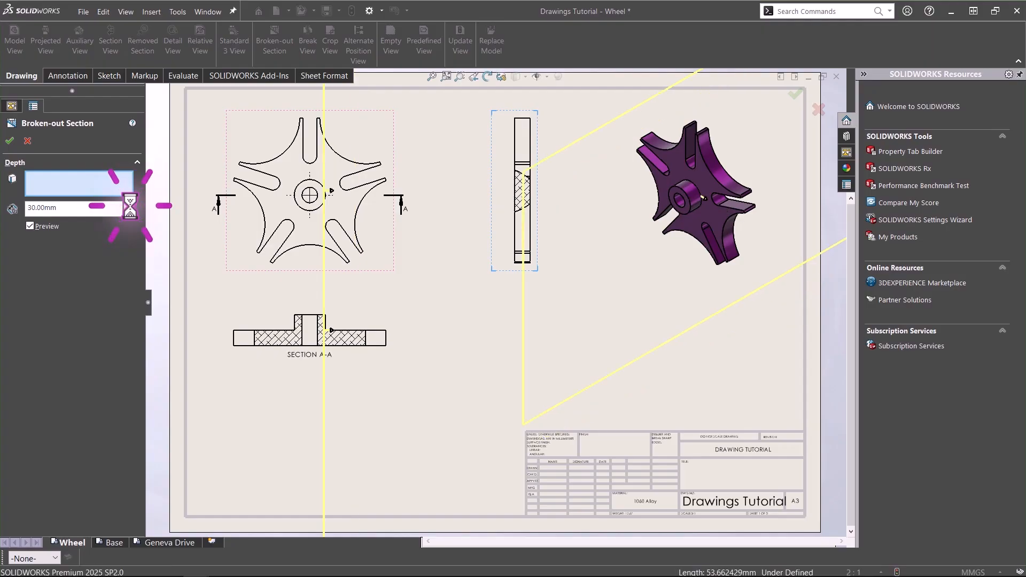
{"action": "left_click", "coordinate": [129, 204]}
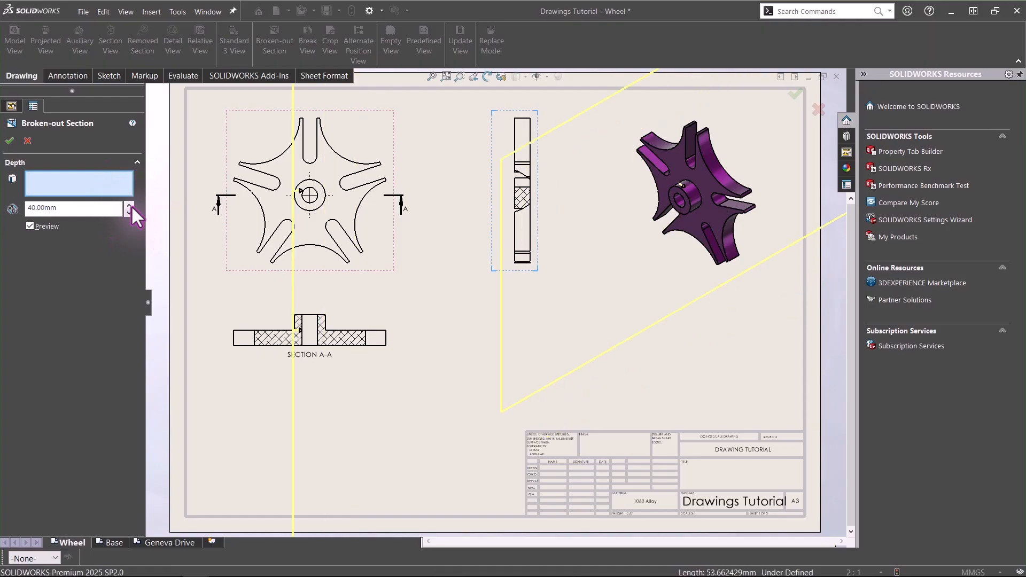
- Define the broken-out section's depth by the hub's circular edge in the front view and apply the section
{"action": "left_click", "coordinate": [99, 183]}
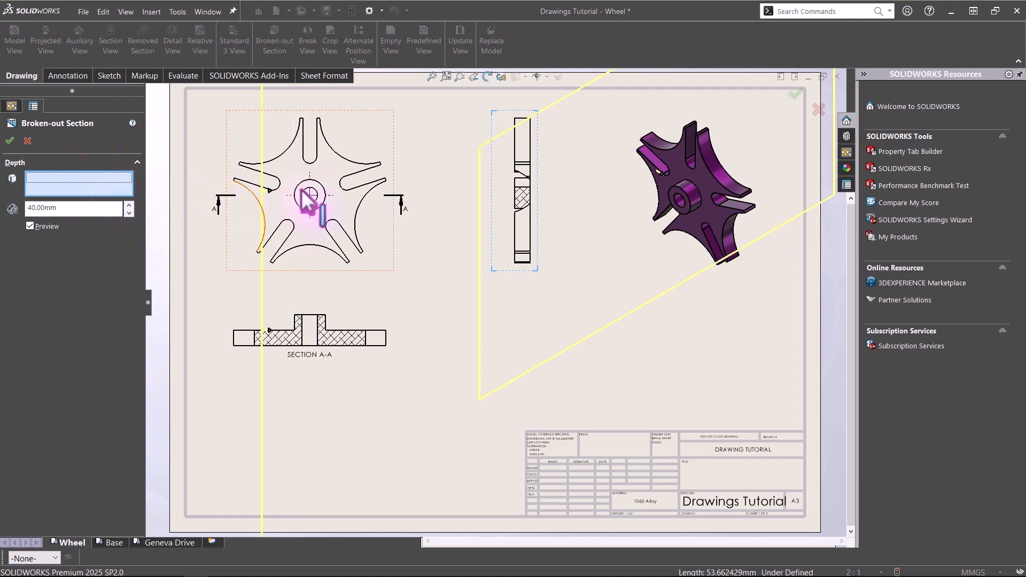
{"action": "left_click", "coordinate": [304, 190]}
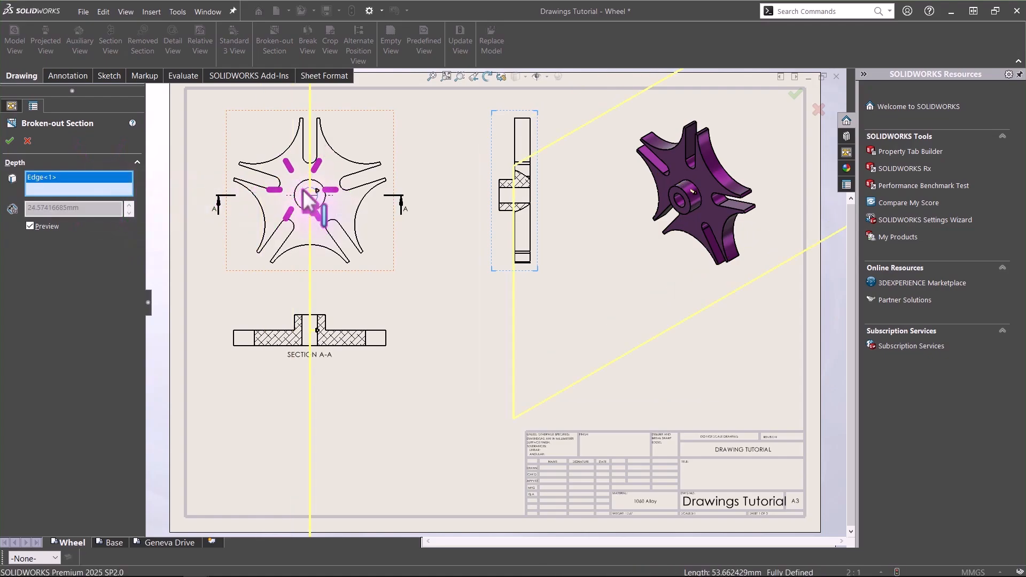
{"action": "left_click", "coordinate": [303, 324]}
{"action": "left_click", "coordinate": [318, 197]}
{"action": "key", "text": "Return"}
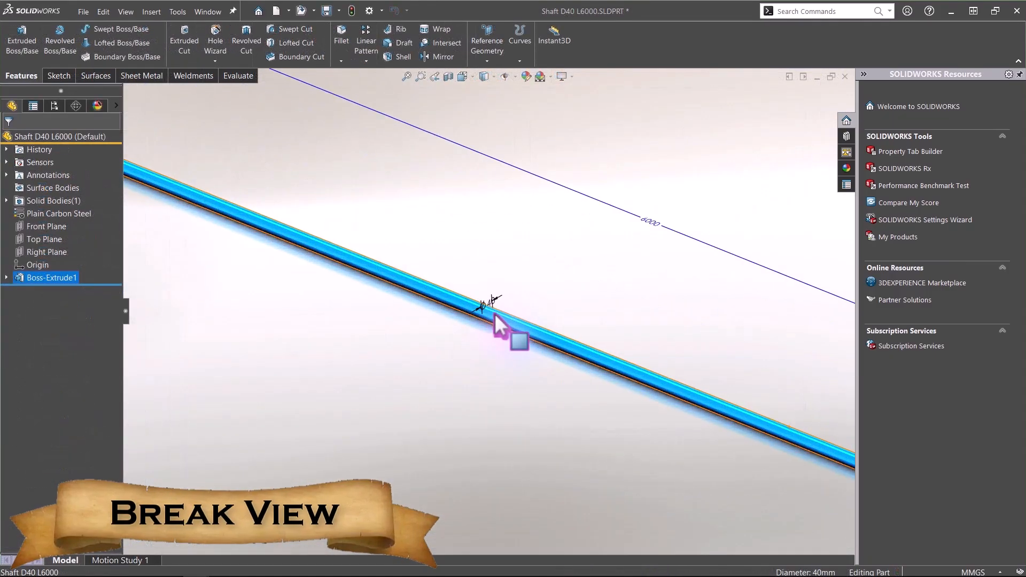
- Break the Shaft D40 L6000 front view on Sheet4 with vertical break lines near both ends of the shaft
{"action": "scroll", "coordinate": [495, 313], "scroll_direction": "up", "scroll_amount": 3}
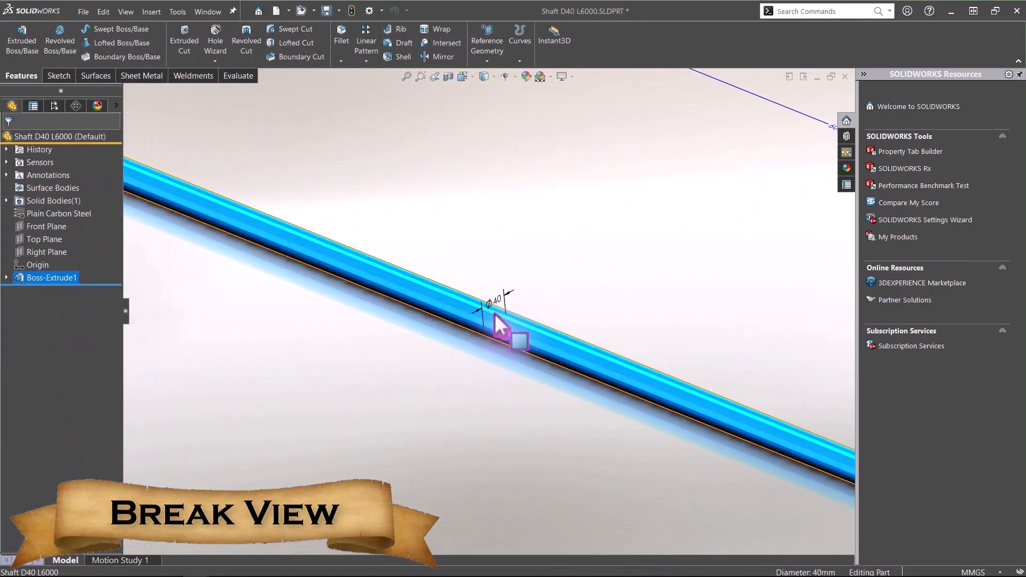
{"action": "scroll", "coordinate": [495, 313], "scroll_direction": "down", "scroll_amount": 5}
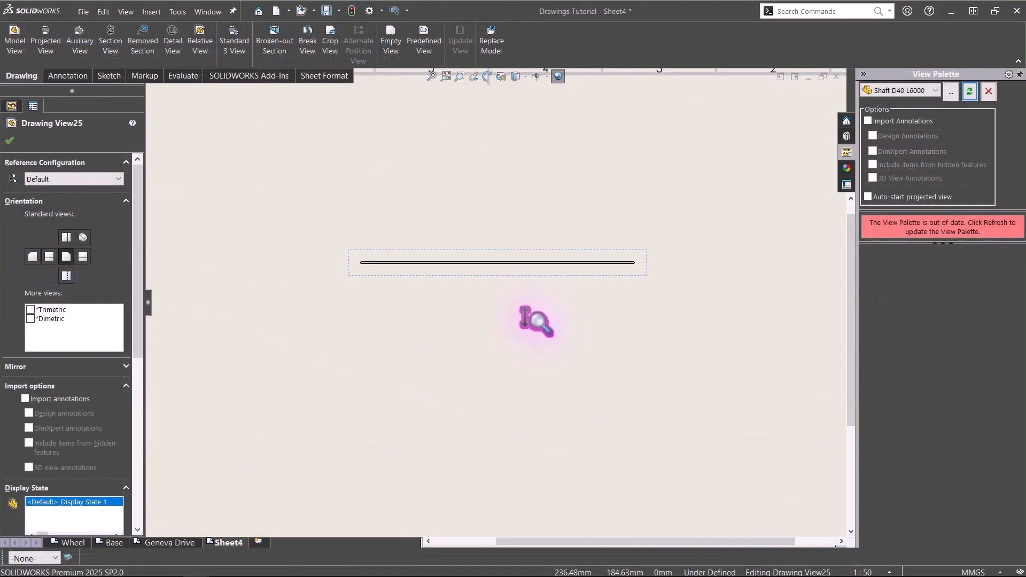
{"action": "left_click", "coordinate": [301, 42]}
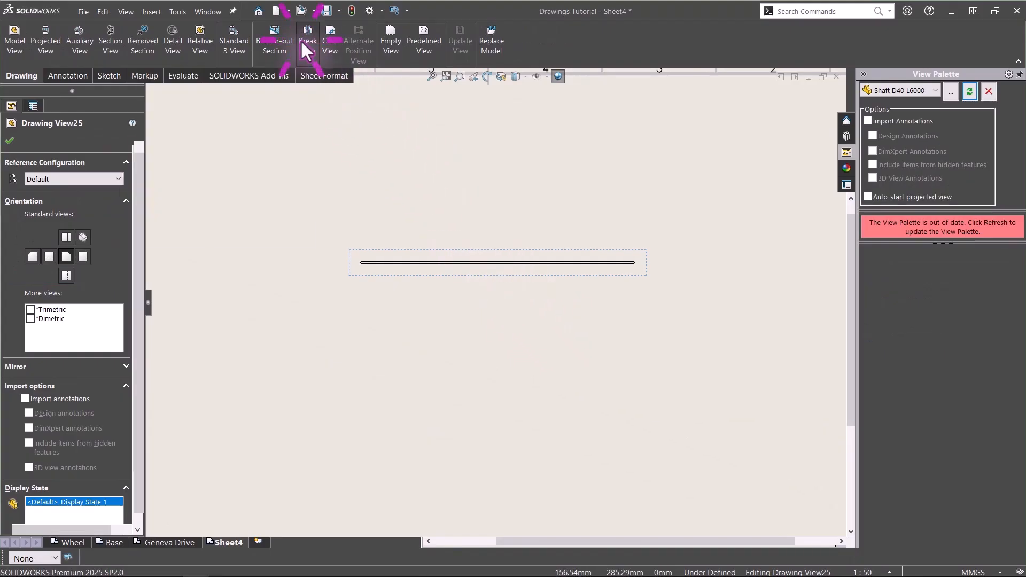
{"action": "left_click", "coordinate": [367, 270]}
{"action": "left_click", "coordinate": [625, 273]}
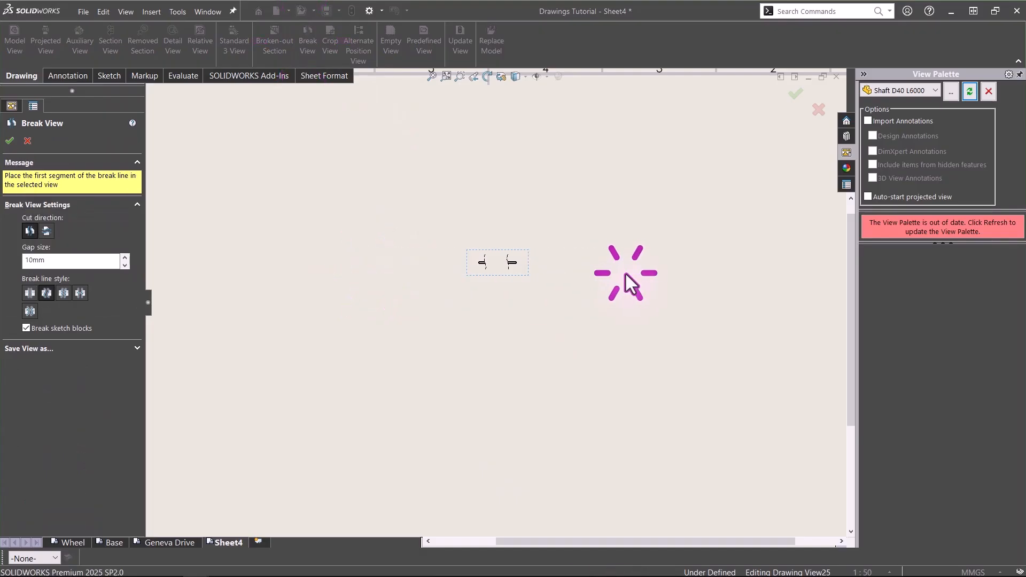
- Set the break's gap size to 5 mm, compare break line styles, and apply the curve cut style
{"action": "left_click_drag", "start_coordinate": [122, 263], "coordinate": [24, 262]}
{"action": "type", "text": "5"}
{"action": "key", "text": "Return"}
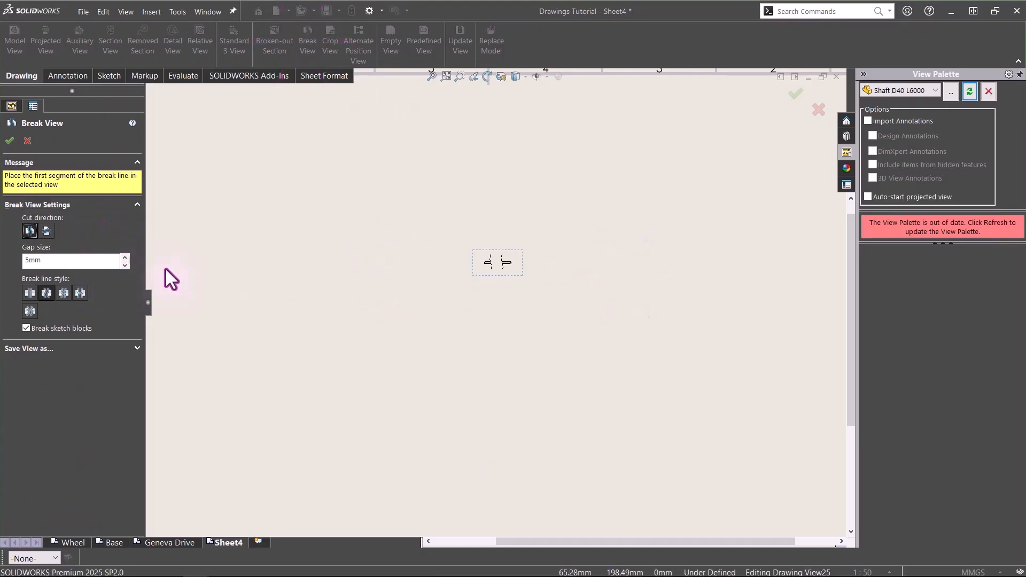
{"action": "scroll", "coordinate": [502, 269], "scroll_direction": "down", "scroll_amount": 8}
{"action": "left_click", "coordinate": [30, 293]}
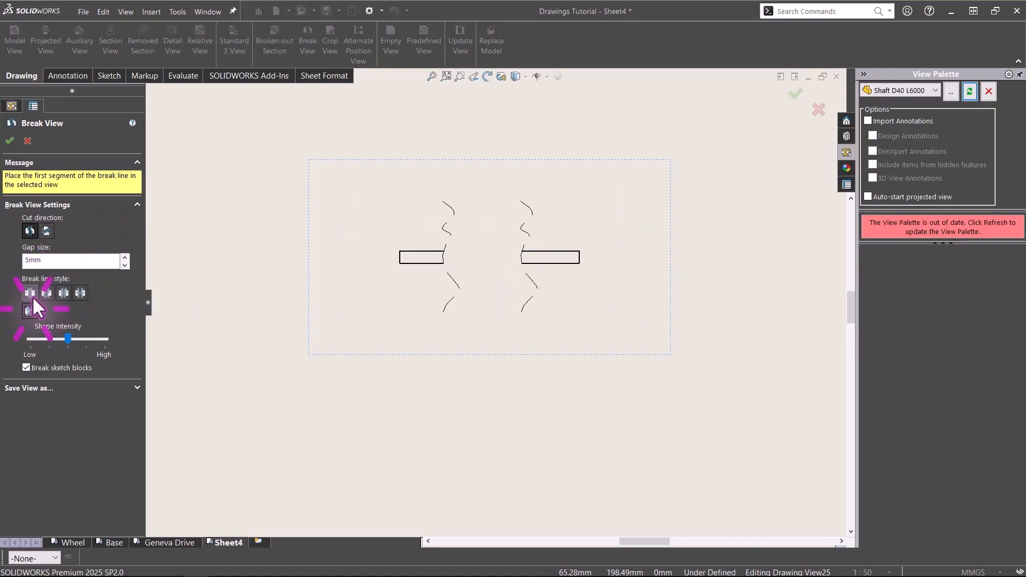
{"action": "left_click", "coordinate": [46, 292]}
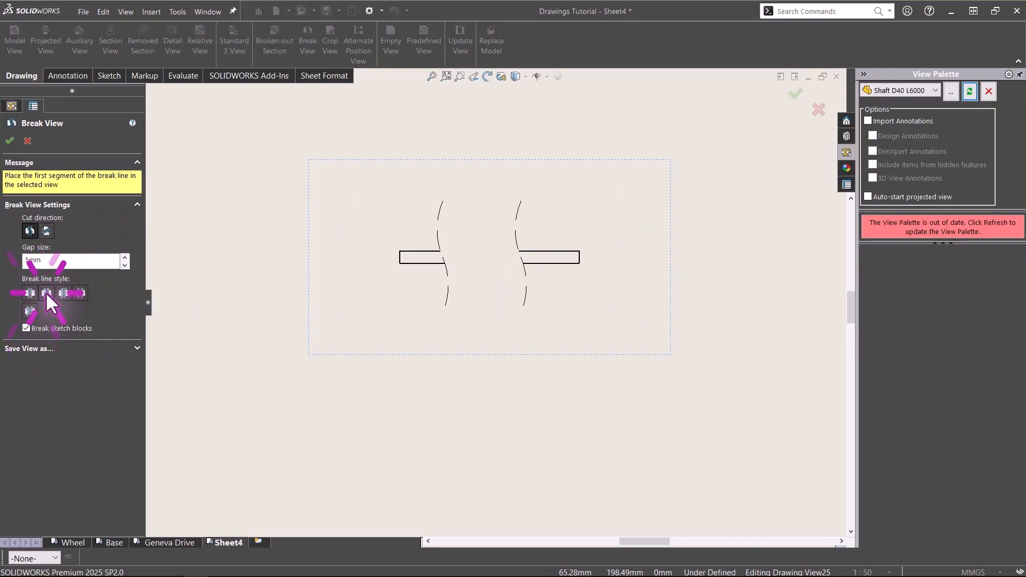
{"action": "left_click", "coordinate": [10, 141]}
- Shift the break line along the shaft to shorten the broken view
{"action": "left_click", "coordinate": [469, 217]}
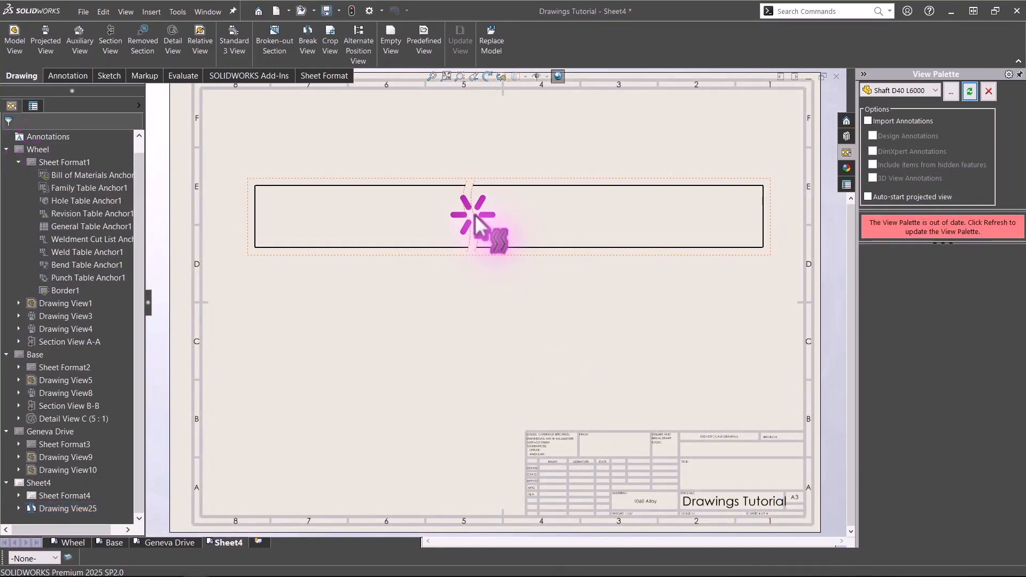
{"action": "left_click", "coordinate": [555, 221]}
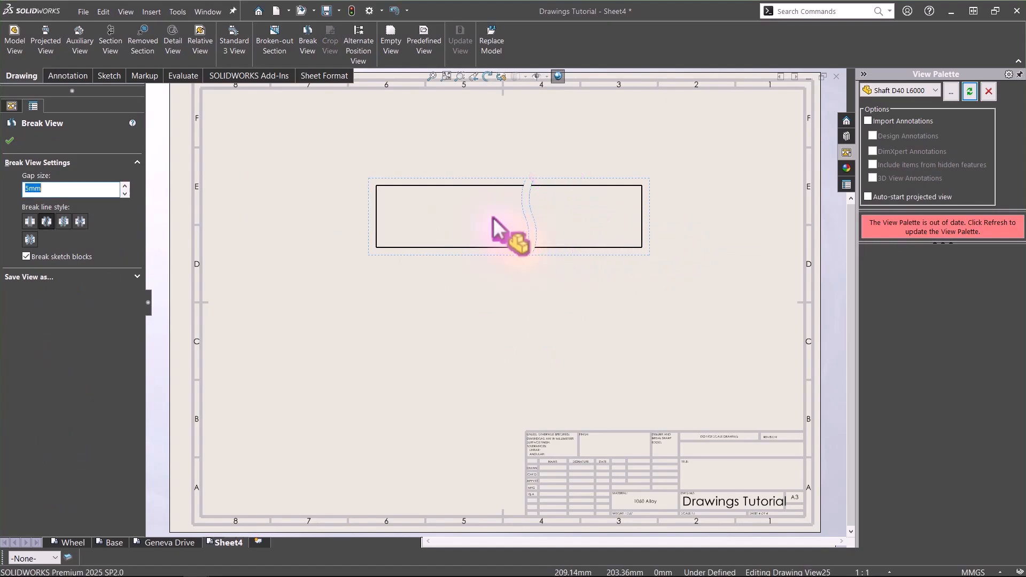
{"action": "left_click", "coordinate": [650, 233]}
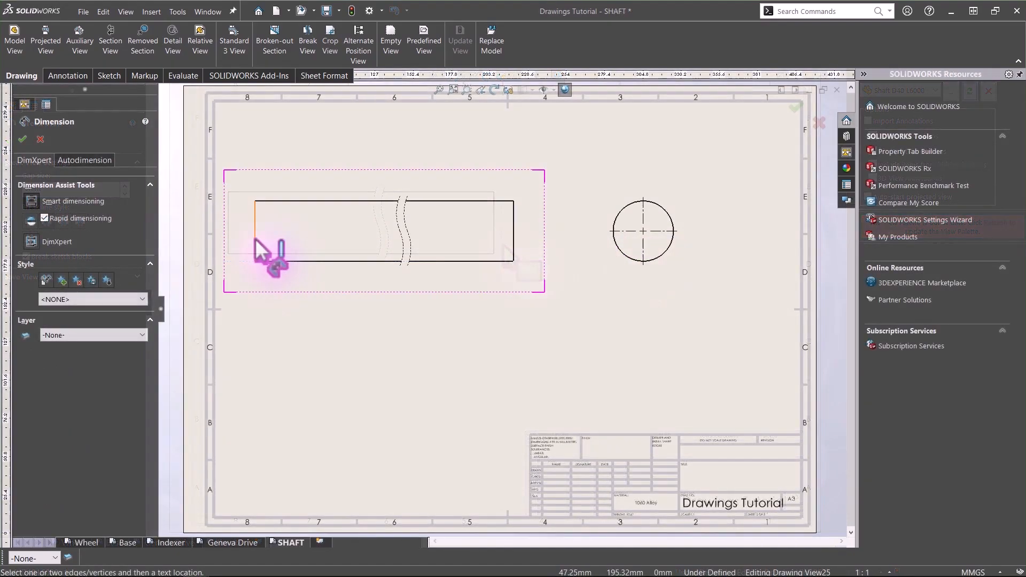
- Dimension the shaft's overall length across the break and the diameter of its circular end view
{"action": "left_click", "coordinate": [256, 244]}
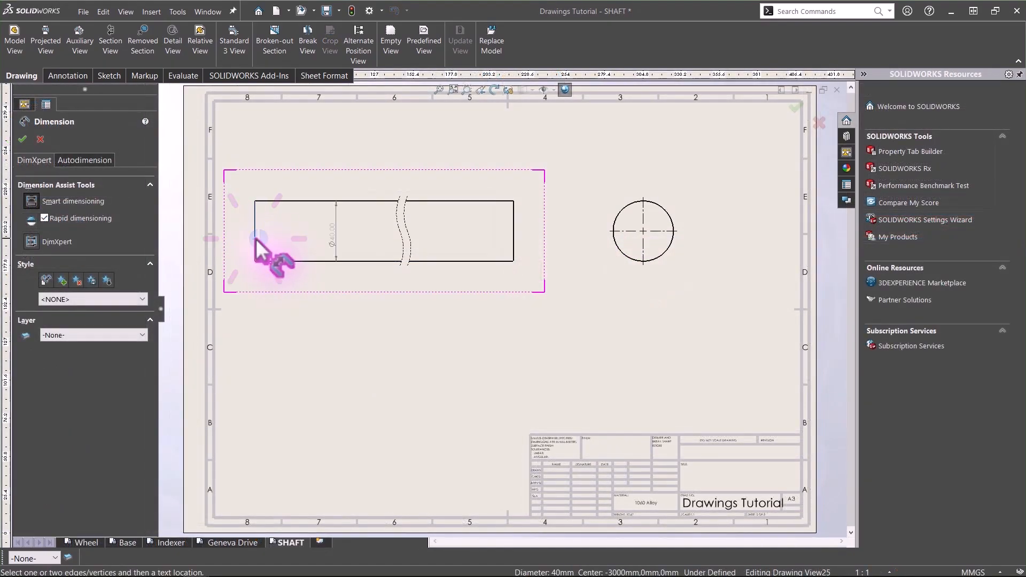
{"action": "left_click", "coordinate": [514, 236]}
{"action": "left_click", "coordinate": [508, 229]}
{"action": "left_click", "coordinate": [446, 342]}
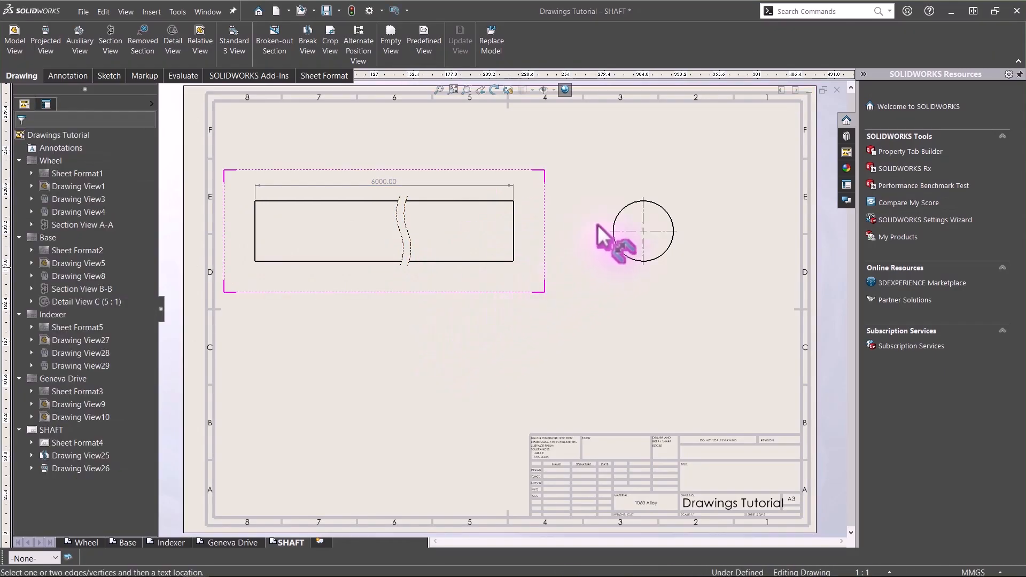
{"action": "left_click", "coordinate": [623, 208]}
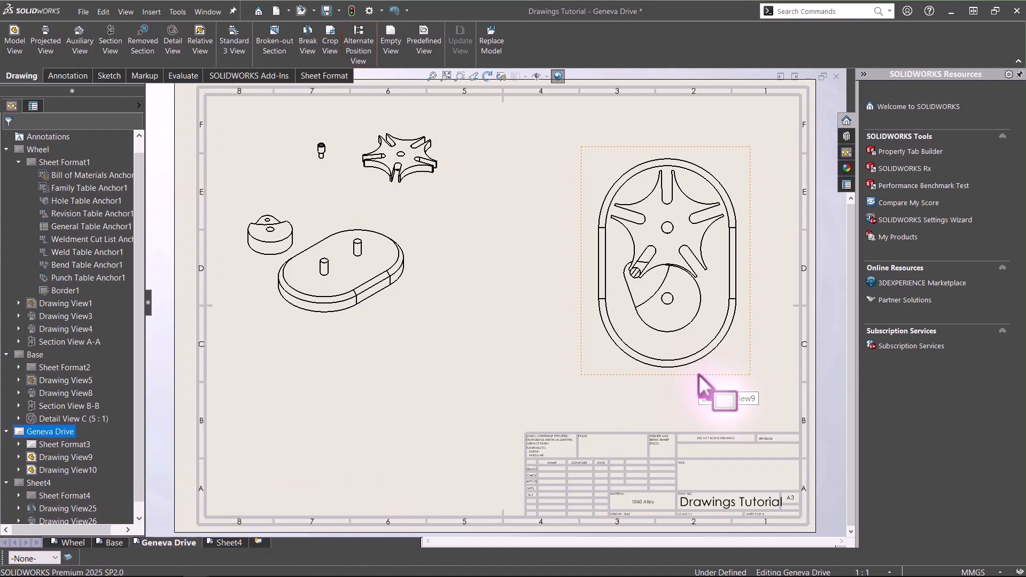
- Create an alternate position for the assembled Geneva Drive view using the new configuration AltPosition_Default_1
{"action": "left_click", "coordinate": [698, 375]}
{"action": "left_click", "coordinate": [360, 33]}
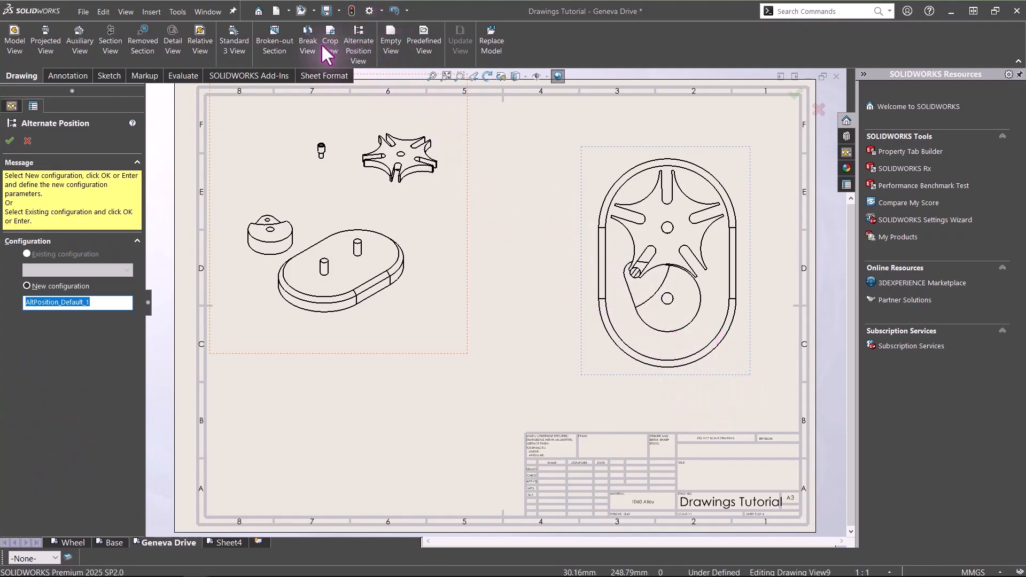
{"action": "left_click", "coordinate": [8, 145]}
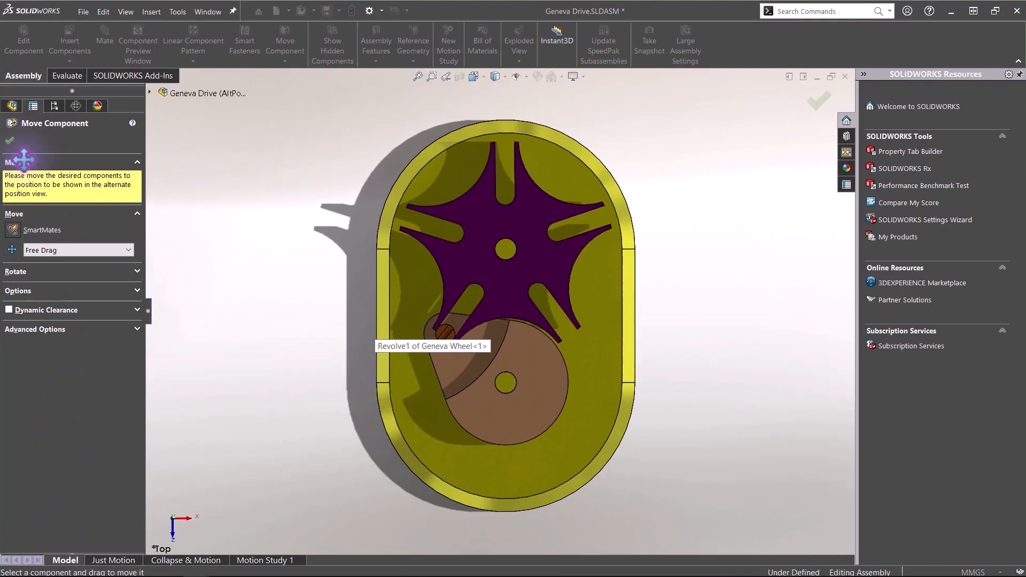
- Review the move types, the SmartMates mode and the drag options available for moving the components
{"action": "left_click", "coordinate": [128, 251]}
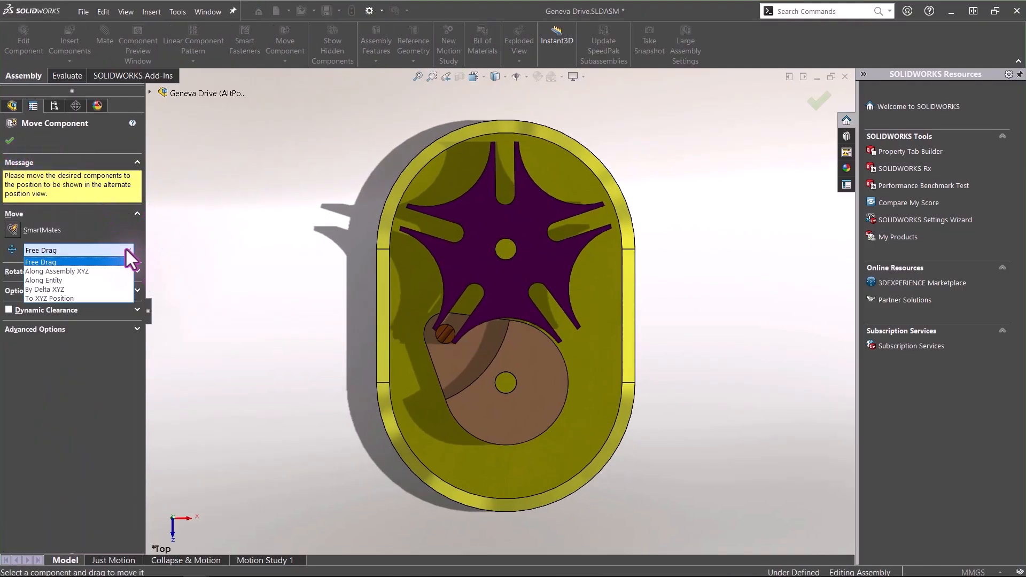
{"action": "left_click", "coordinate": [127, 249]}
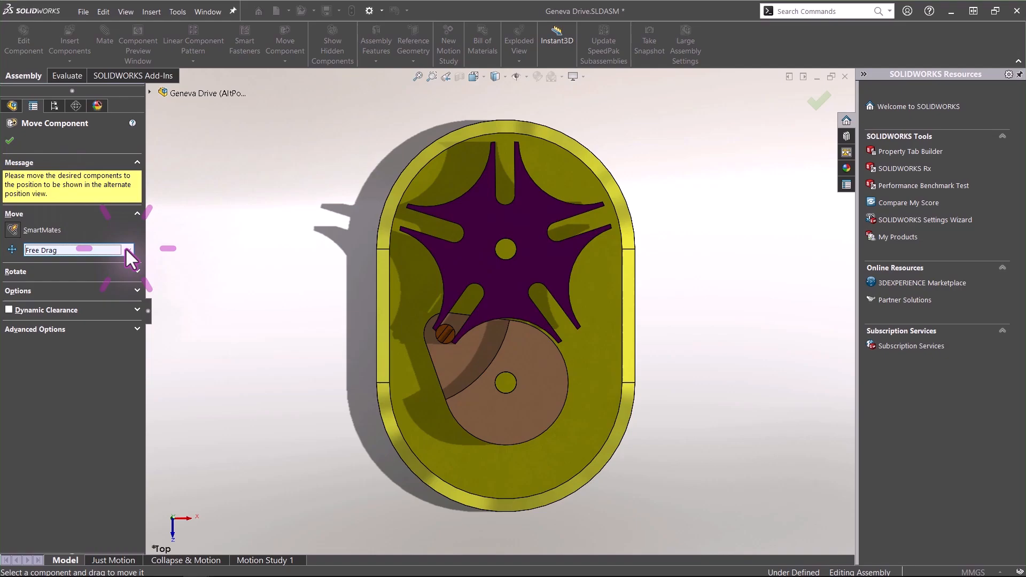
{"action": "left_click", "coordinate": [20, 233]}
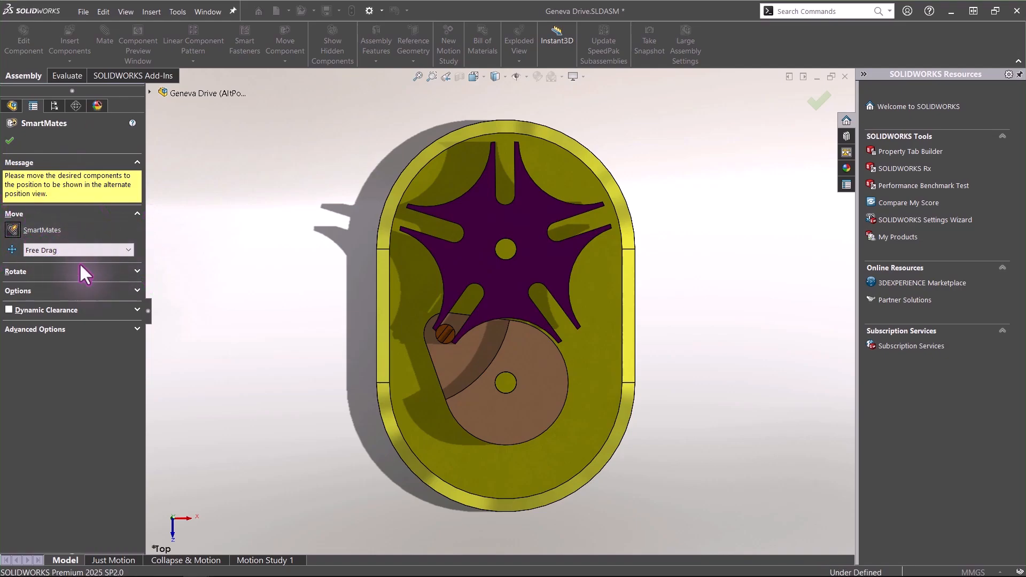
{"action": "left_click", "coordinate": [134, 291]}
{"action": "left_click", "coordinate": [16, 232]}
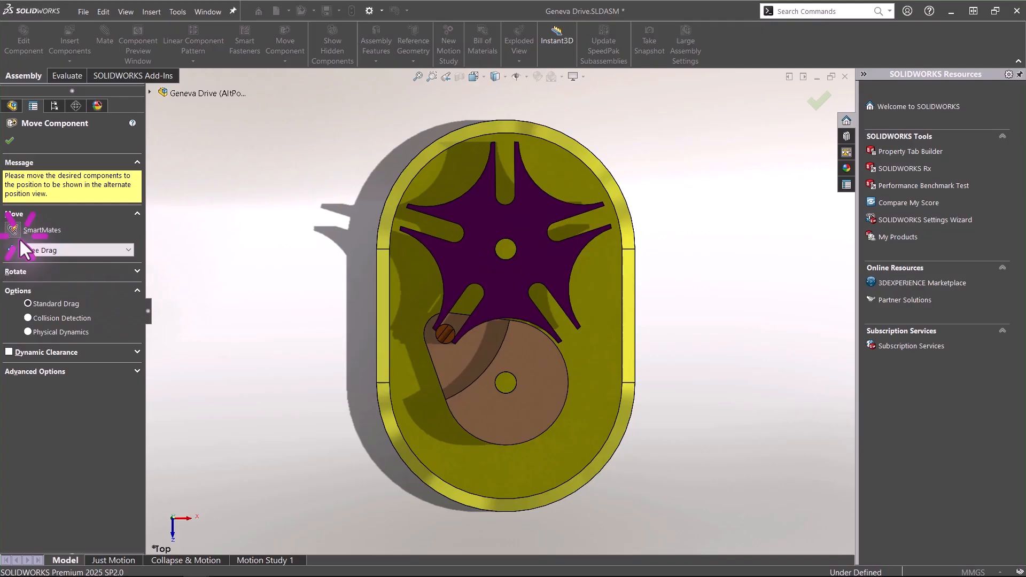
- Use Physical Dynamics for the component move, checking only between Stopper-1 and Geneva Wheel-1
{"action": "left_click", "coordinate": [28, 332]}
{"action": "left_click", "coordinate": [29, 376]}
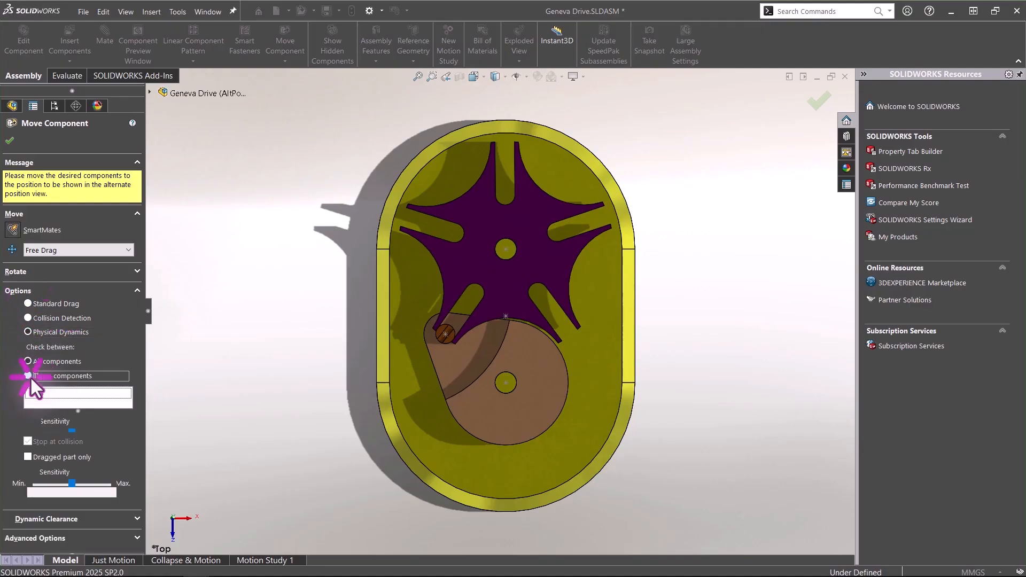
{"action": "left_click", "coordinate": [445, 327]}
{"action": "left_click", "coordinate": [494, 294]}
{"action": "left_click", "coordinate": [92, 433]}
- Swing the stopper pin over to the wheel's opposite lower slot and accept it as the alternate position
{"action": "left_click_drag", "start_coordinate": [447, 339], "coordinate": [565, 333]}
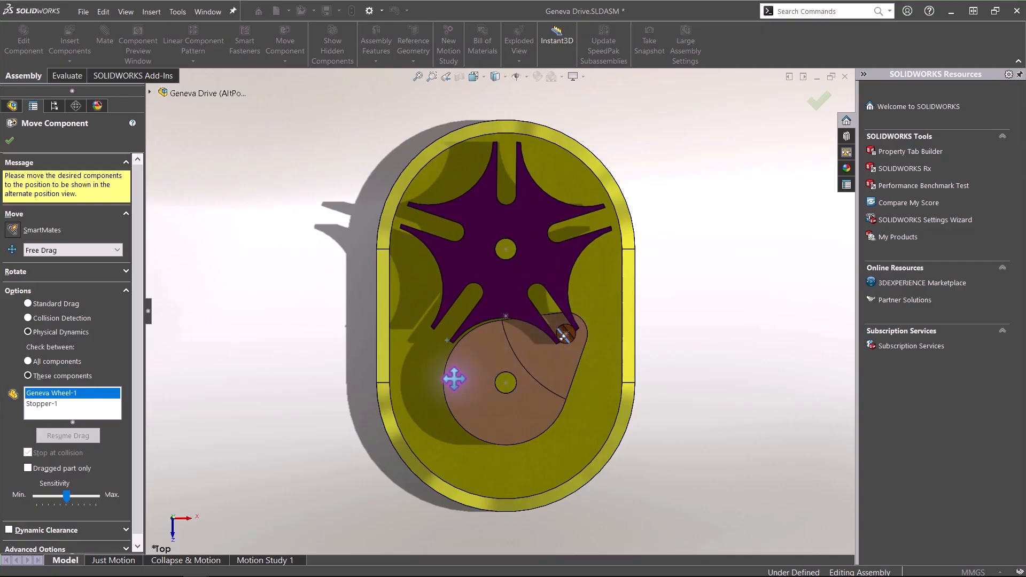
{"action": "left_click", "coordinate": [11, 141]}
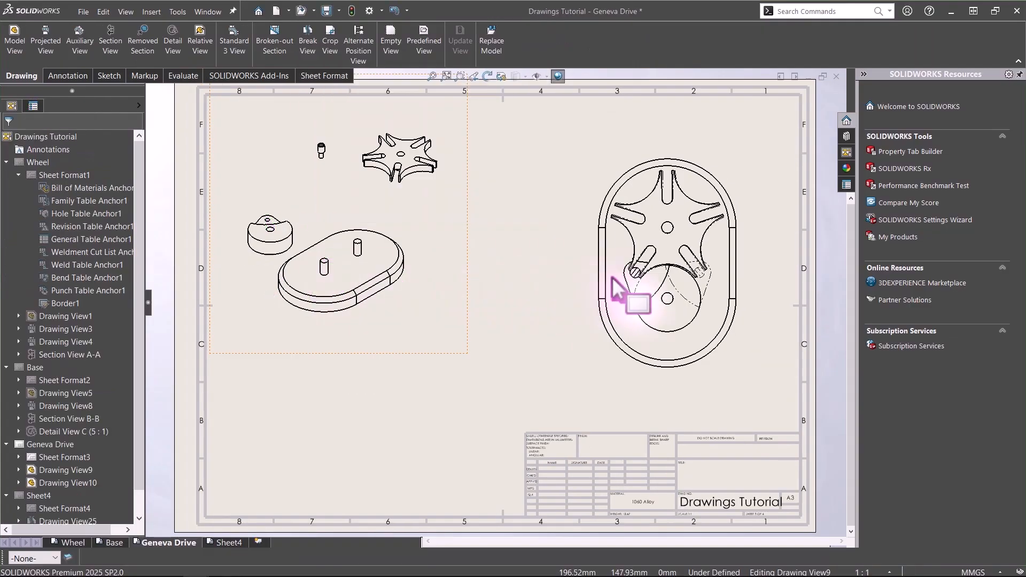
{"action": "scroll", "coordinate": [775, 275], "scroll_direction": "down", "scroll_amount": 5}
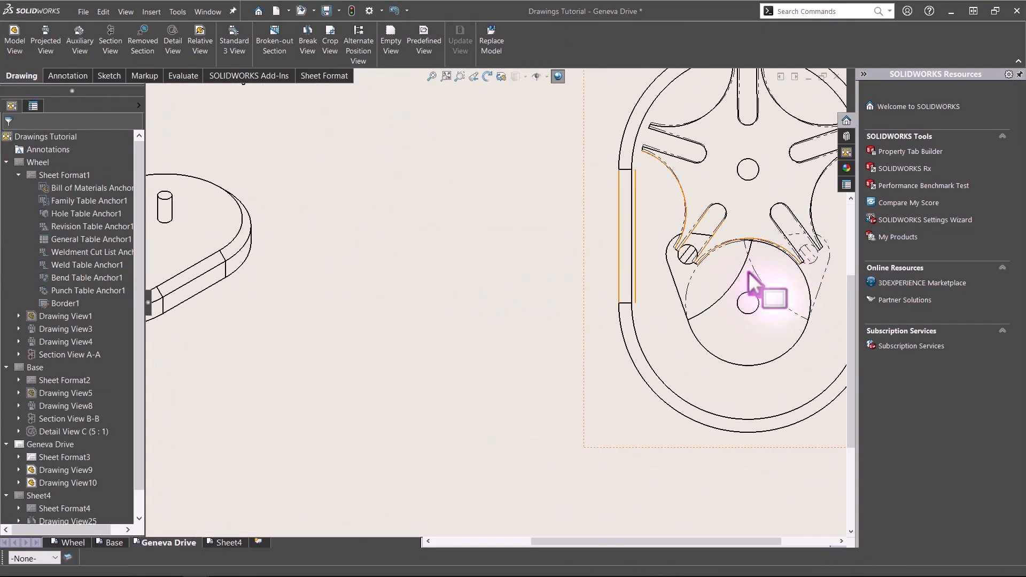
{"action": "middle_click_drag", "start_coordinate": [629, 264], "coordinate": [443, 261]}
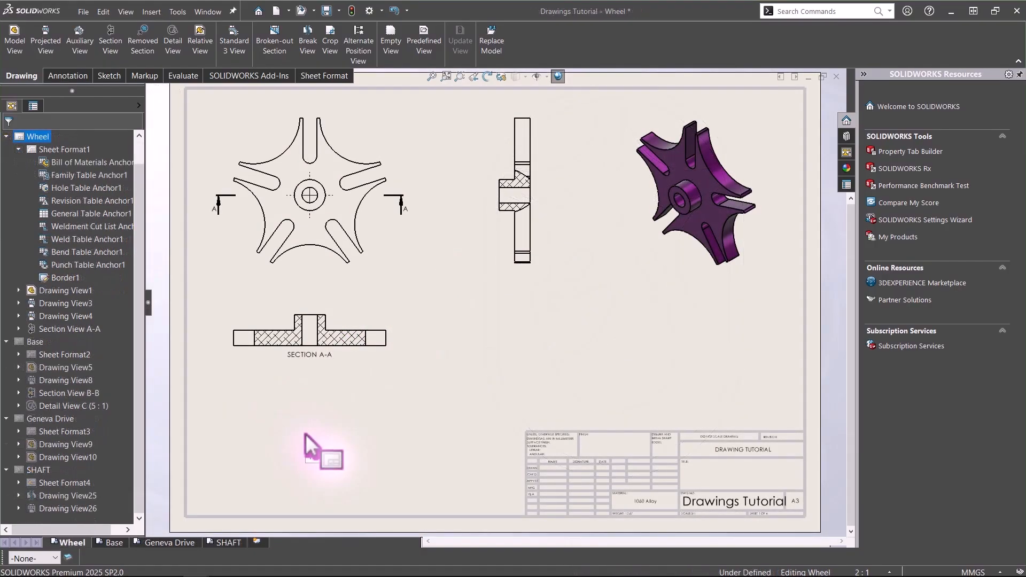
- Add a Smart Dimension for the wheel's overall height beside its broken-out side view
{"action": "left_click", "coordinate": [70, 74]}
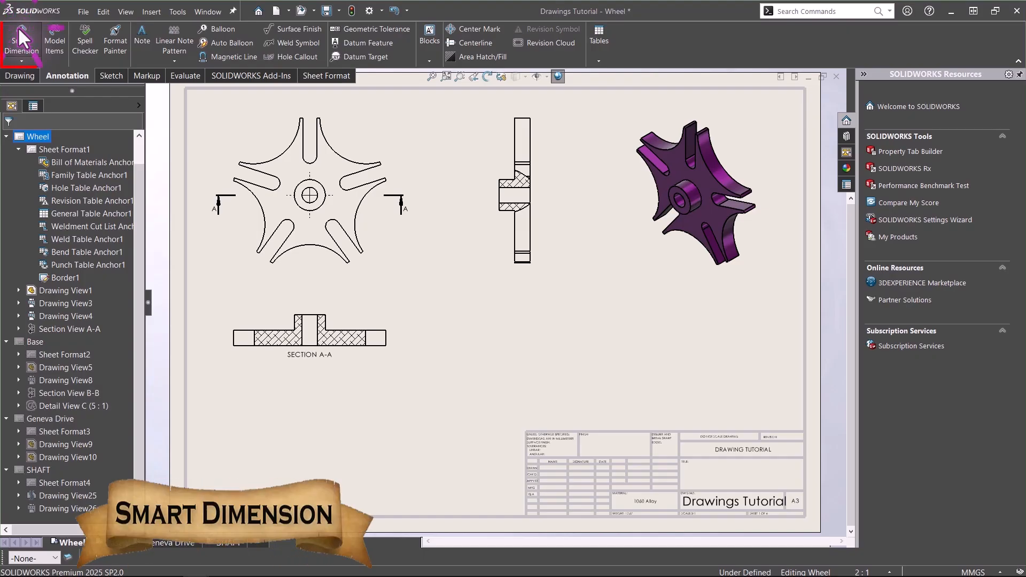
{"action": "left_click", "coordinate": [18, 26]}
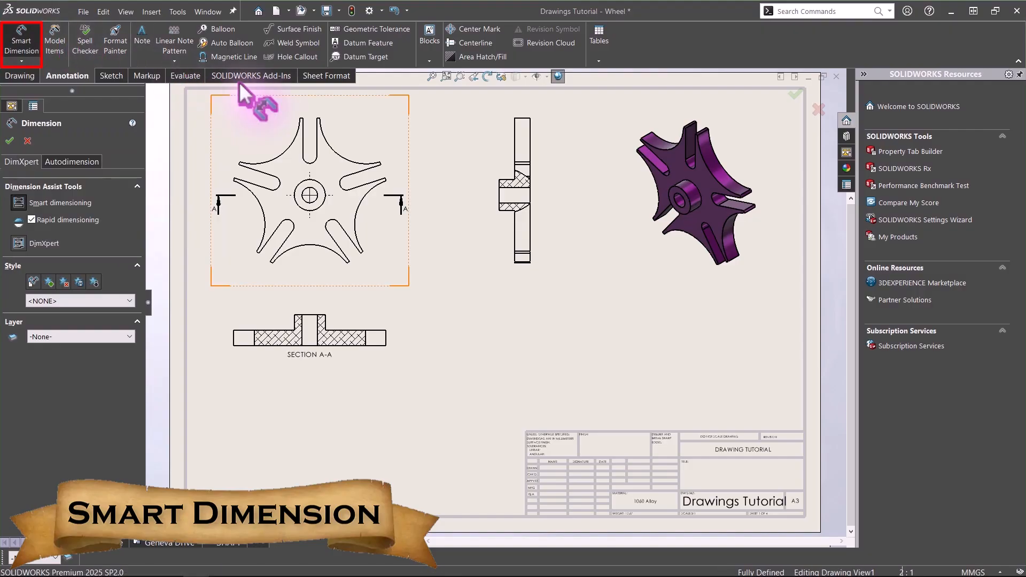
{"action": "left_click", "coordinate": [519, 262]}
{"action": "left_click", "coordinate": [519, 263]}
{"action": "left_click", "coordinate": [545, 273]}
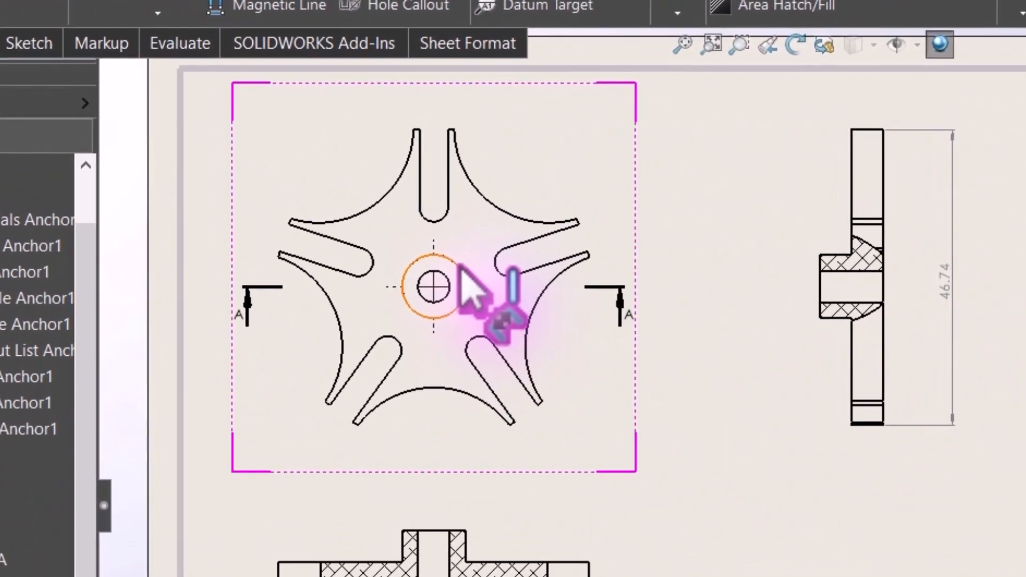
- Dimension the hub's outer diameter and the radius of the upper-right concave arc in the wheel's front view
{"action": "left_click", "coordinate": [460, 266]}
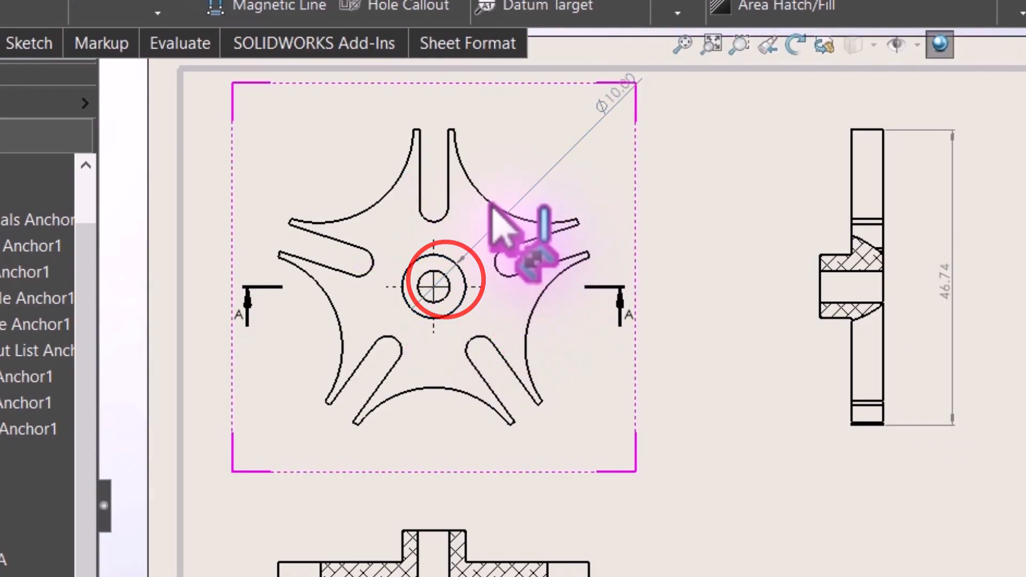
{"action": "left_click", "coordinate": [491, 202]}
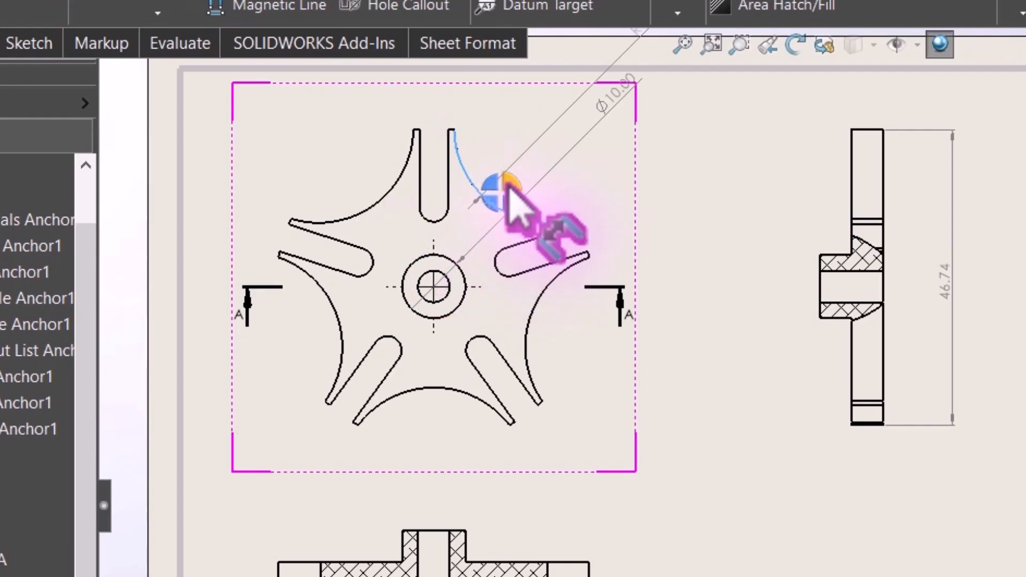
{"action": "left_click", "coordinate": [508, 188]}
{"action": "left_click", "coordinate": [632, 133]}
- Sketch a construction circle from the wheel's centre through the slot-end arc centres and dimension its diameter
{"action": "left_click", "coordinate": [43, 44]}
{"action": "left_click", "coordinate": [2, 7]}
{"action": "left_click", "coordinate": [433, 287]}
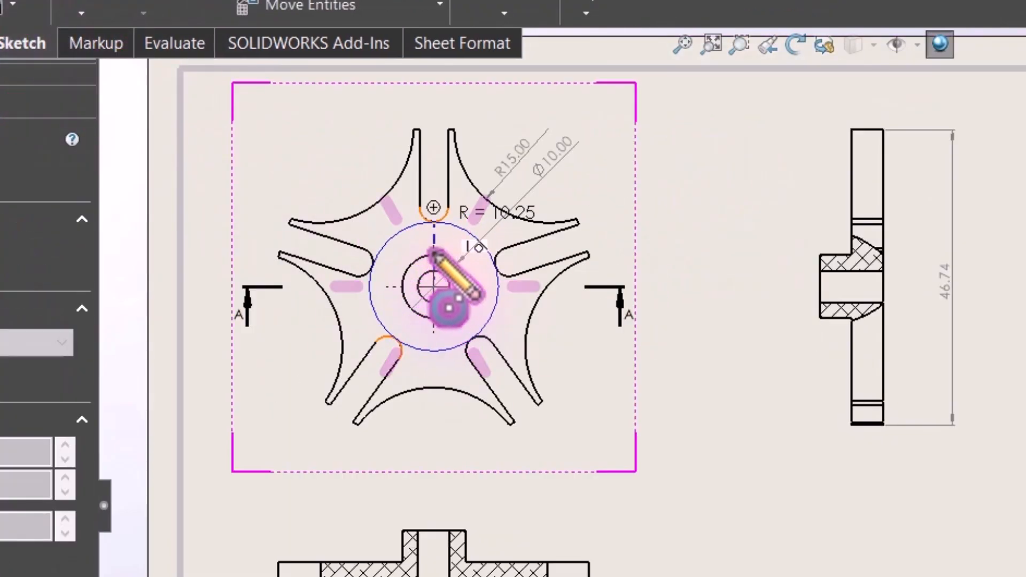
{"action": "left_click", "coordinate": [434, 207]}
{"action": "left_click", "coordinate": [359, 267]}
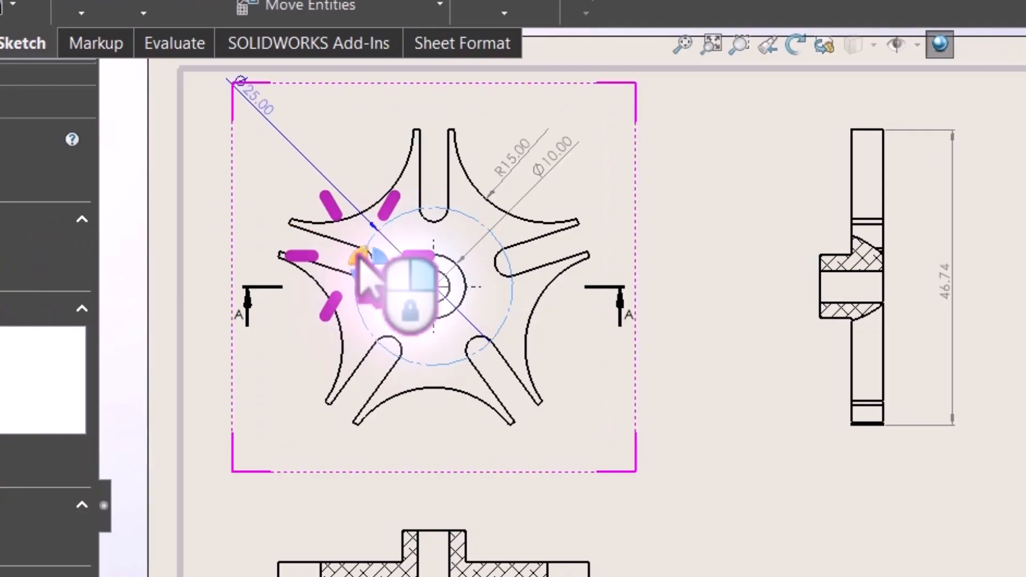
{"action": "left_click", "coordinate": [359, 259]}
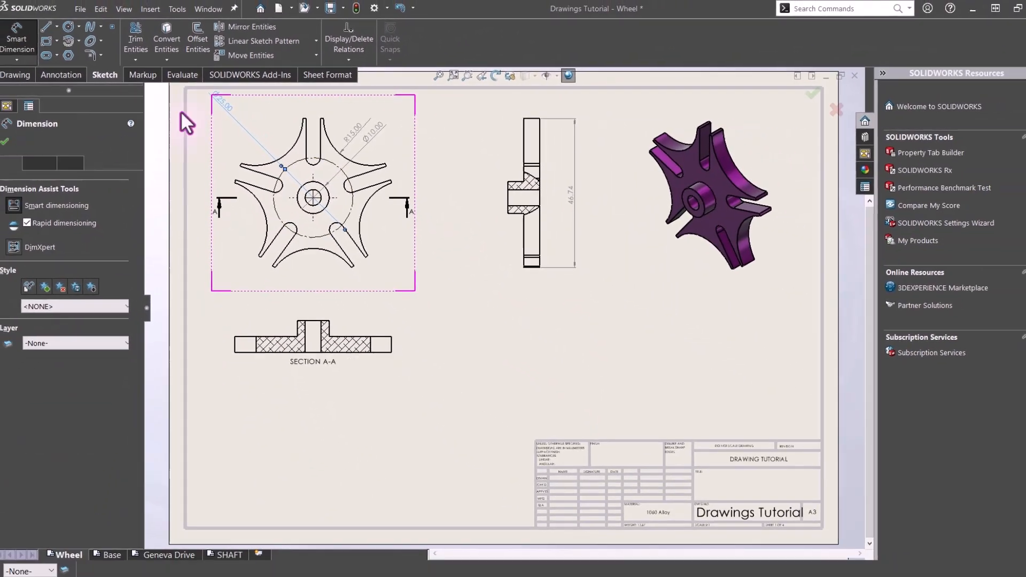
{"action": "left_click", "coordinate": [286, 114]}
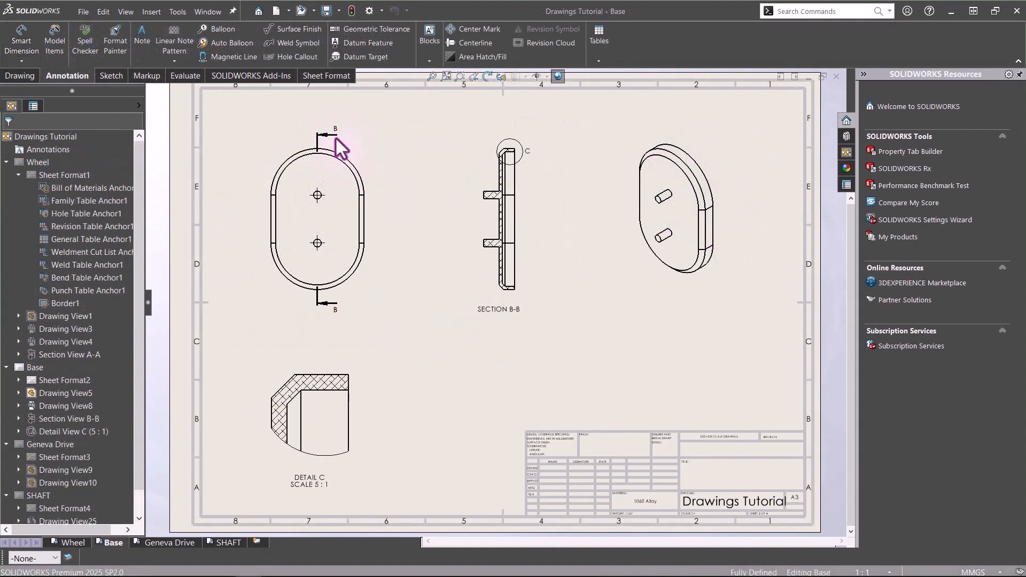
- Try chain dimensions on the Base sheet's Section B-B, running from the bottom edge across both pins to the top edge, and undo them
{"action": "left_click", "coordinate": [24, 60]}
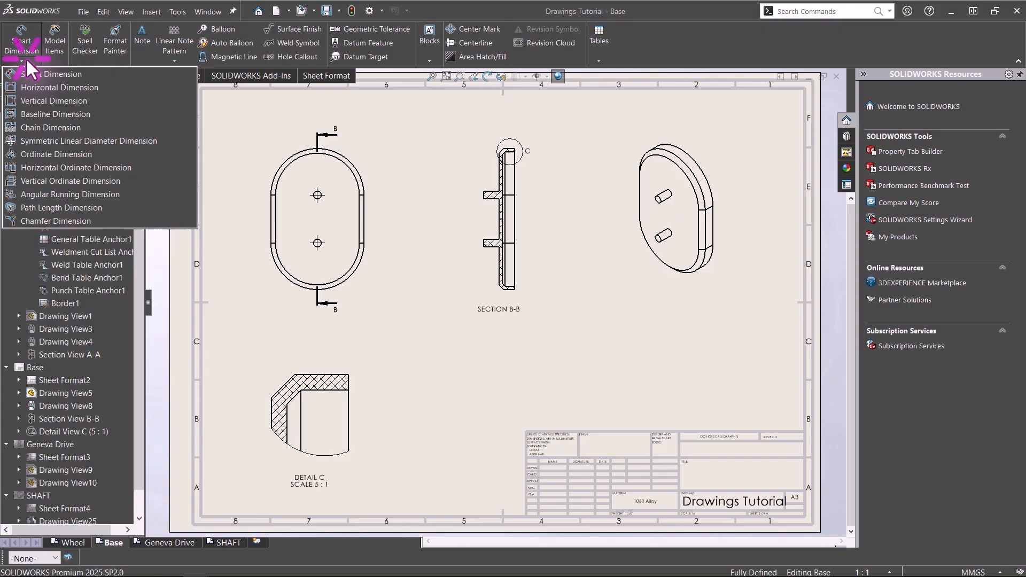
{"action": "left_click", "coordinate": [26, 127]}
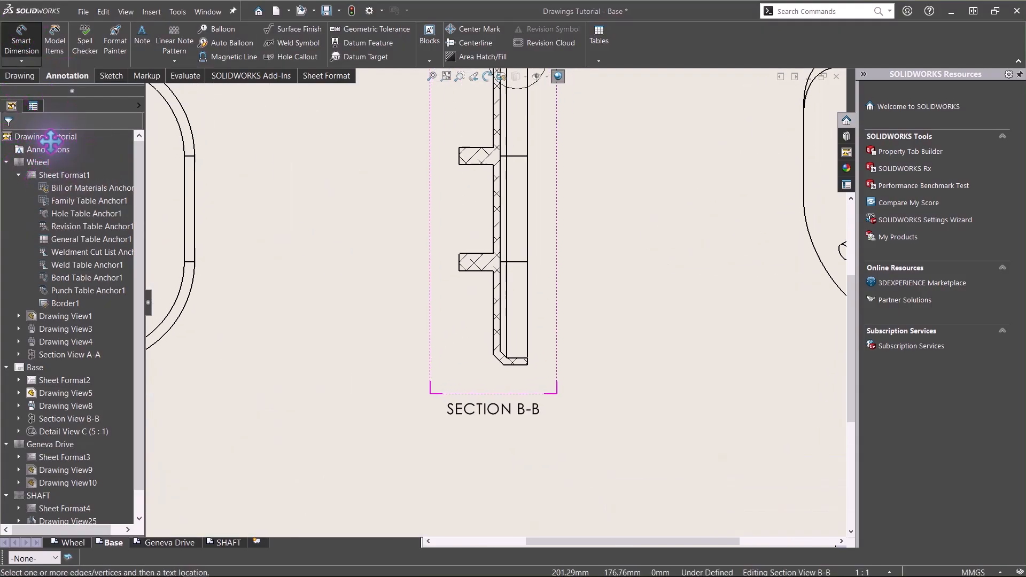
{"action": "left_click", "coordinate": [500, 426]}
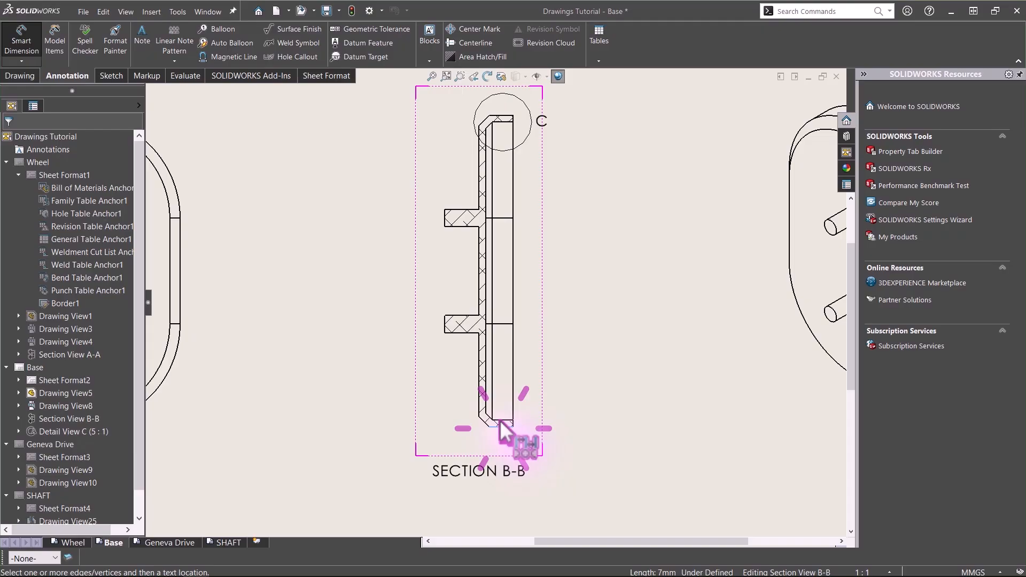
{"action": "left_click", "coordinate": [462, 330]}
{"action": "left_click", "coordinate": [461, 316]}
{"action": "left_click", "coordinate": [461, 227]}
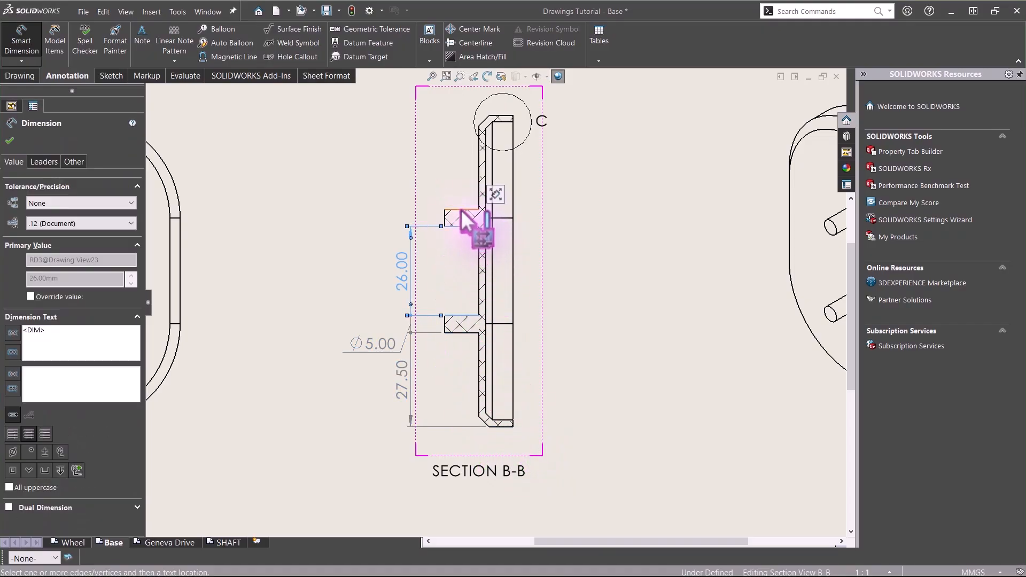
{"action": "left_click", "coordinate": [460, 209]}
{"action": "left_click", "coordinate": [500, 122]}
{"action": "key", "text": "ctrl+z"}
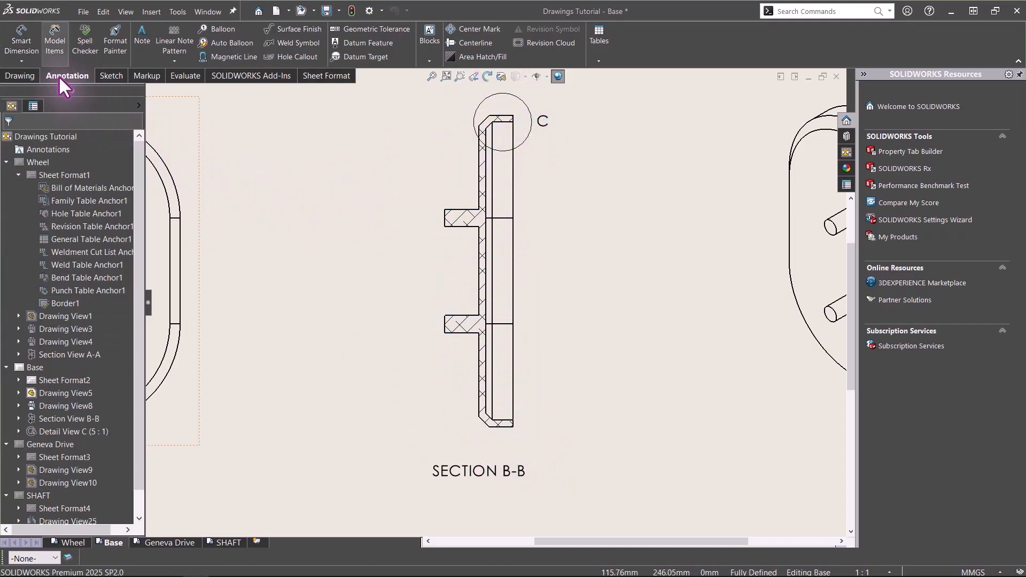
- Add baseline dimensions to Section B-B, measured from the bottom edge to each pin edge and the top edge
{"action": "left_click", "coordinate": [33, 63]}
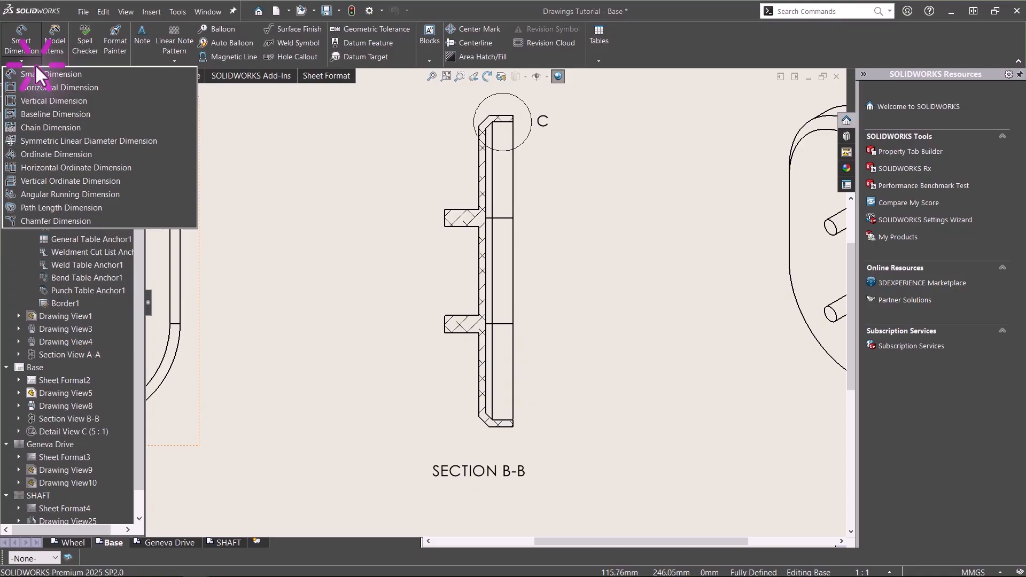
{"action": "left_click", "coordinate": [37, 113]}
{"action": "left_click", "coordinate": [503, 426]}
{"action": "left_click", "coordinate": [465, 332]}
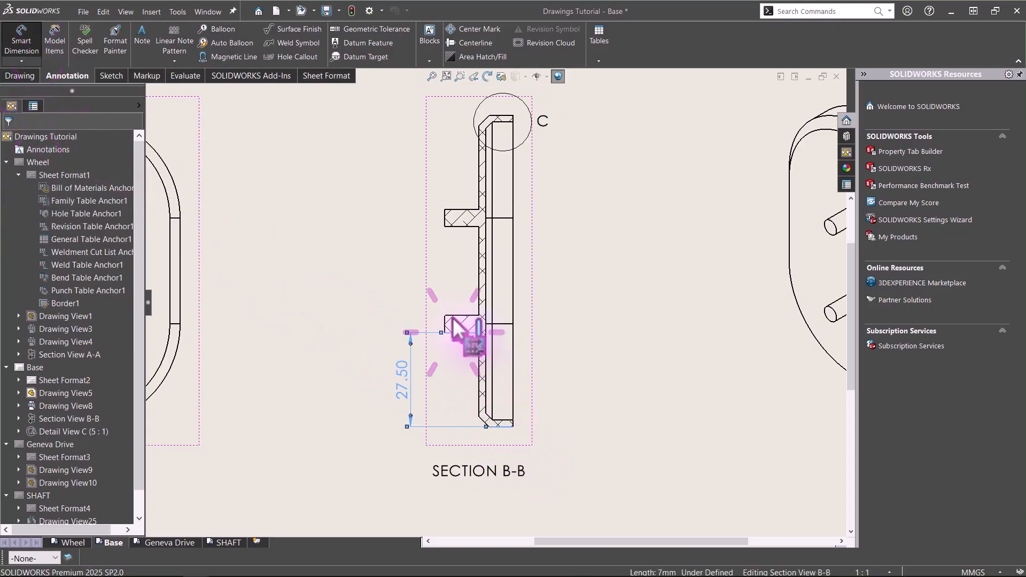
{"action": "left_click", "coordinate": [463, 315]}
{"action": "left_click", "coordinate": [468, 227]}
{"action": "left_click", "coordinate": [468, 209]}
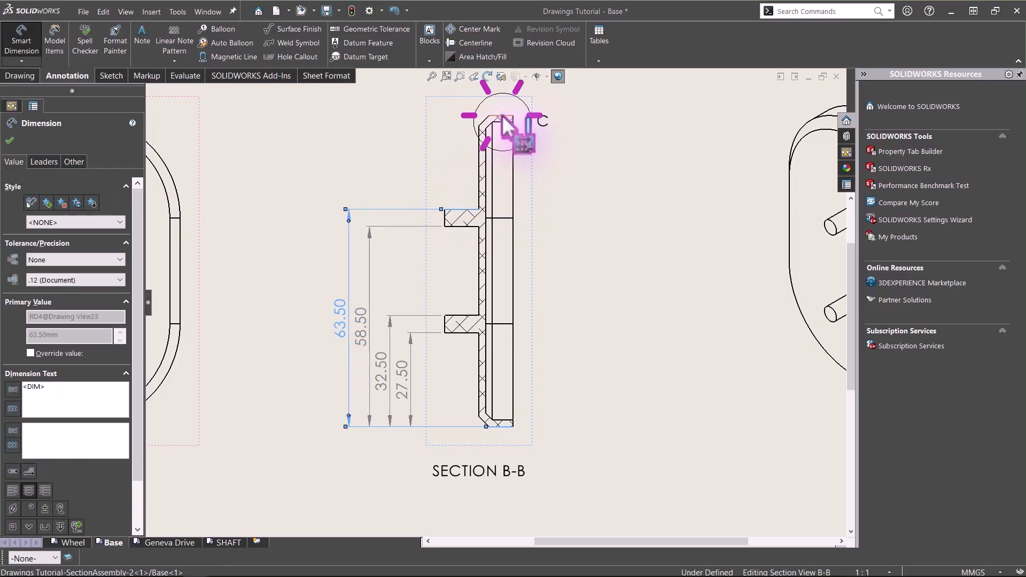
{"action": "left_click", "coordinate": [500, 115]}
{"action": "key", "text": "Escape"}
- Convert all of Section B-B's baseline dimensions to chain dimensions and back to baseline
{"action": "left_click_drag", "start_coordinate": [286, 218], "coordinate": [400, 387]}
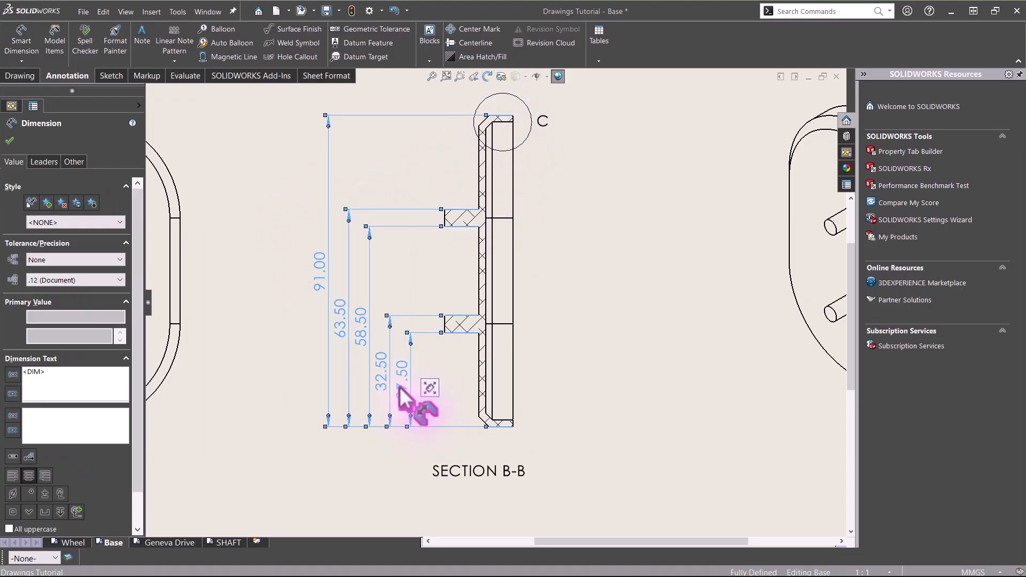
{"action": "right_click", "coordinate": [400, 389]}
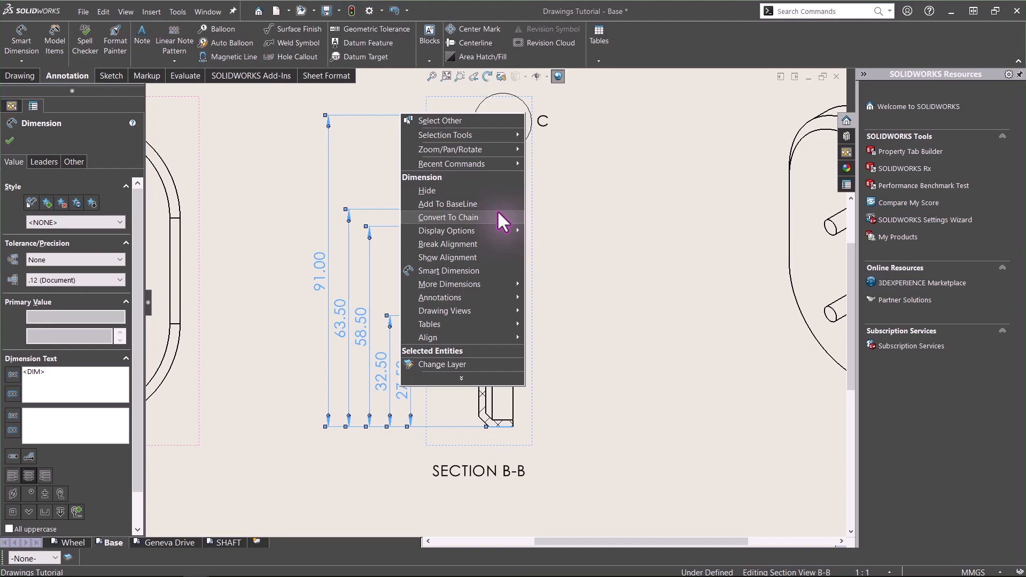
{"action": "left_click", "coordinate": [497, 214]}
{"action": "left_click_drag", "start_coordinate": [316, 85], "coordinate": [408, 398]}
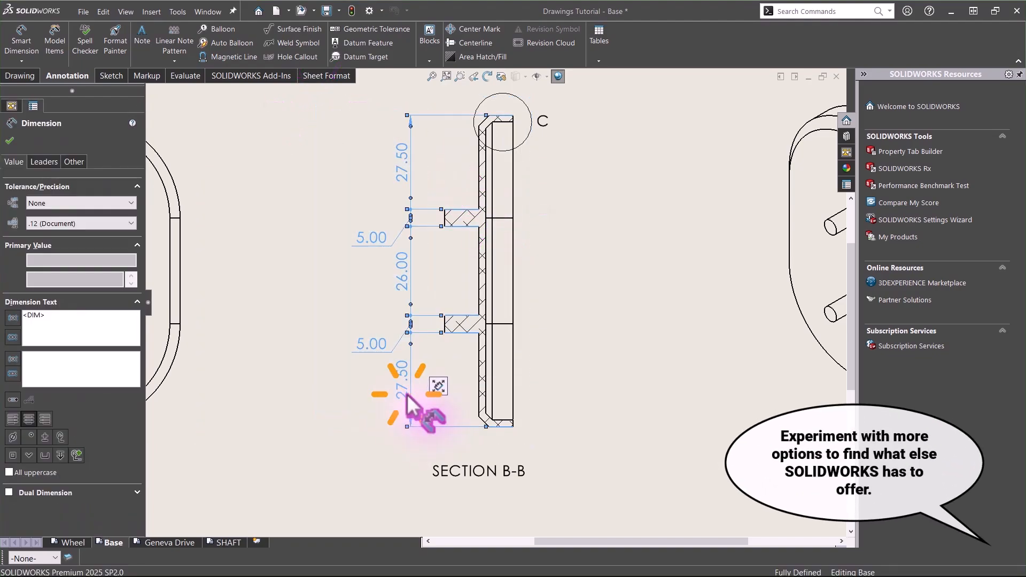
{"action": "right_click", "coordinate": [408, 396]}
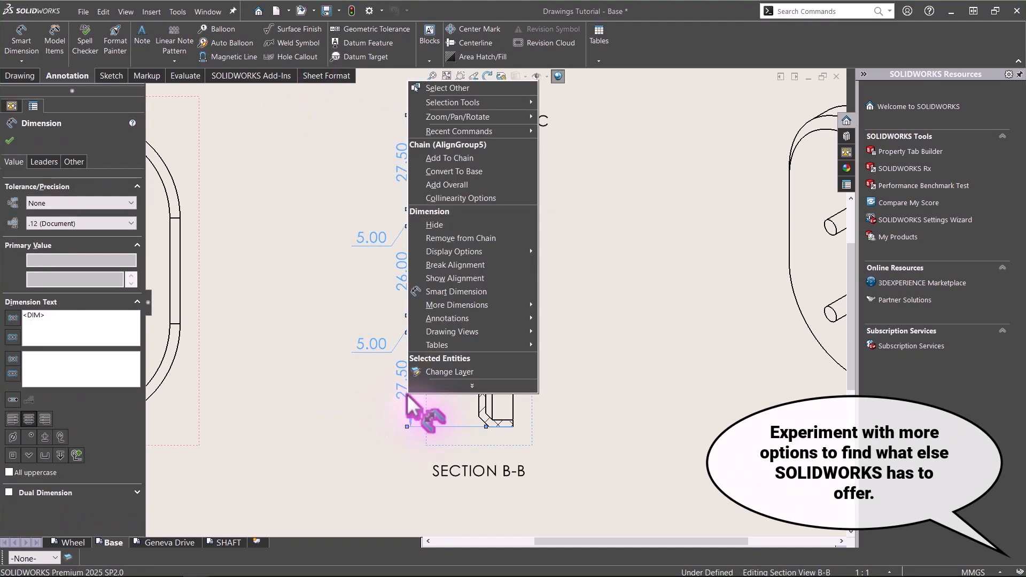
{"action": "left_click", "coordinate": [487, 172]}
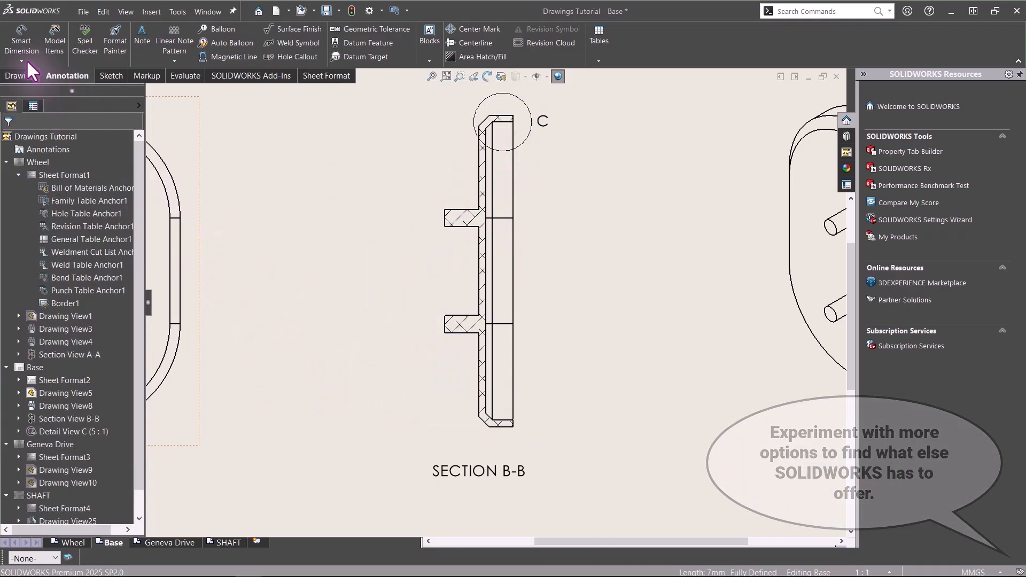
- Add vertical ordinate dimensions to Section B-B, with zero at the bottom edge, for each pin edge and the top edge
{"action": "left_click", "coordinate": [26, 60]}
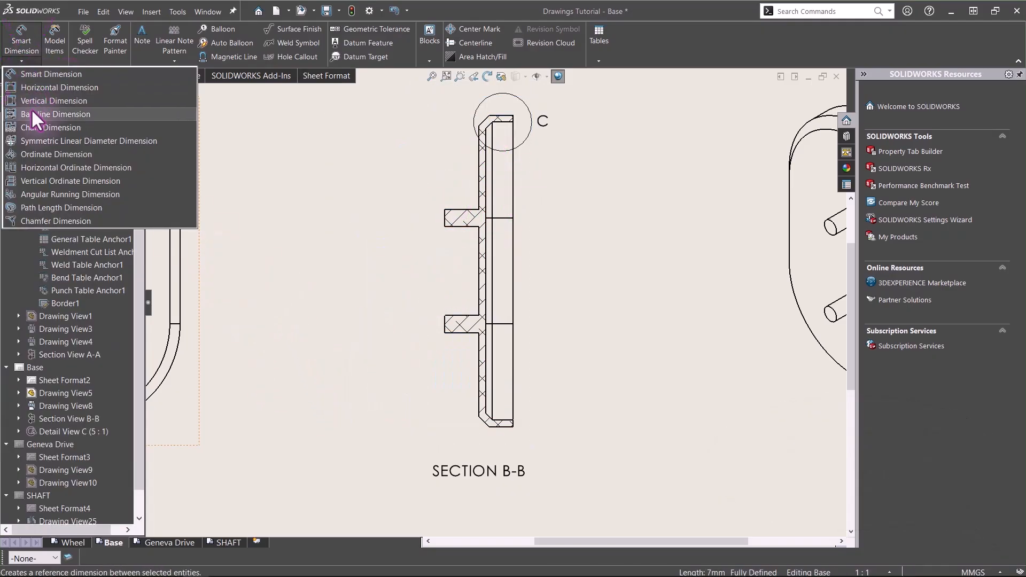
{"action": "left_click", "coordinate": [39, 181]}
{"action": "left_click", "coordinate": [500, 427]}
{"action": "left_click", "coordinate": [369, 395]}
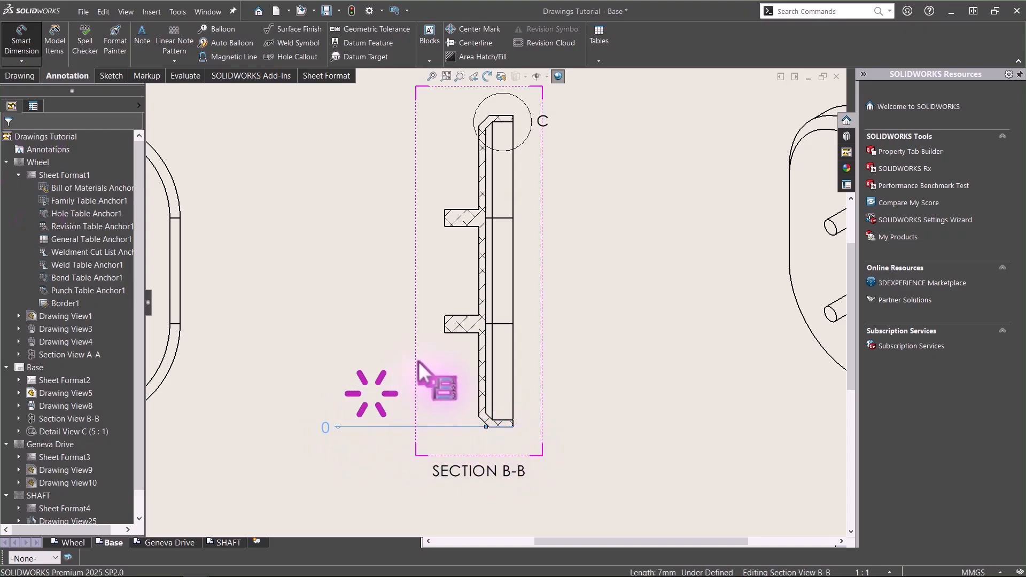
{"action": "left_click", "coordinate": [454, 332]}
{"action": "left_click", "coordinate": [459, 315]}
{"action": "left_click", "coordinate": [460, 227]}
{"action": "left_click", "coordinate": [460, 209]}
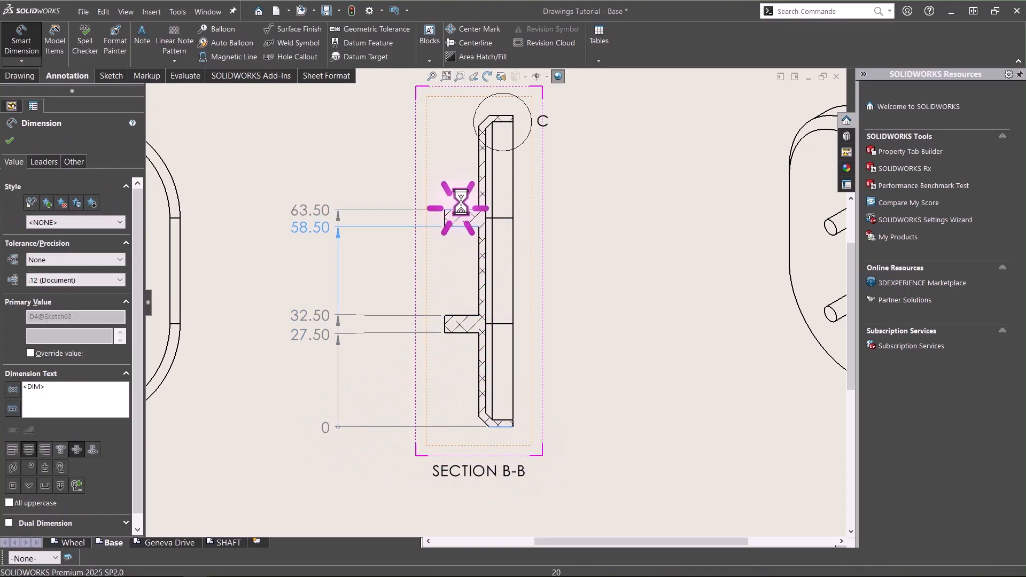
{"action": "left_click", "coordinate": [494, 115]}
{"action": "left_click", "coordinate": [272, 290]}
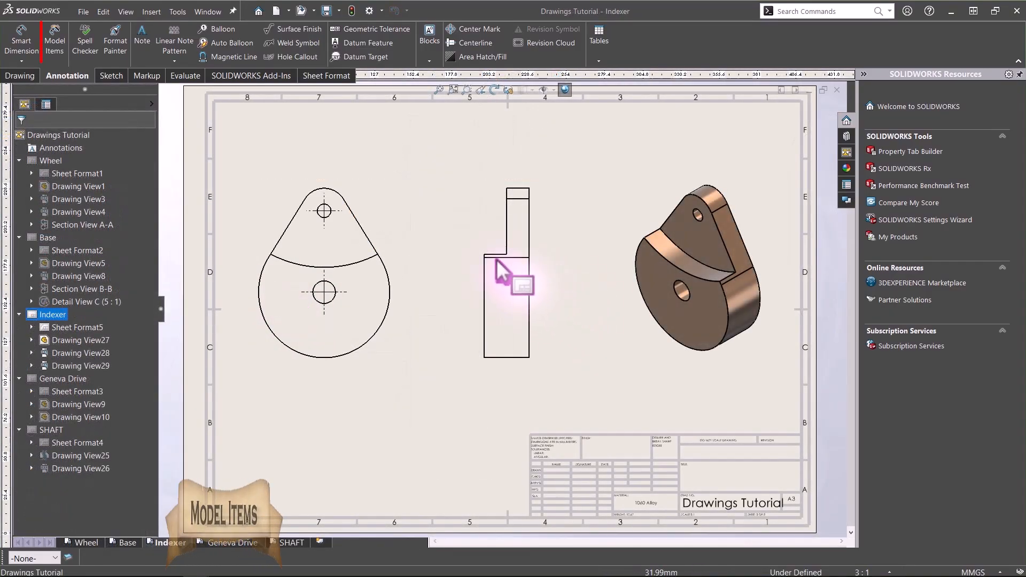
- Import Model Items by selected feature, not into all views, to dimension the Indexer's front view and the side view's thickness
{"action": "left_click", "coordinate": [53, 33]}
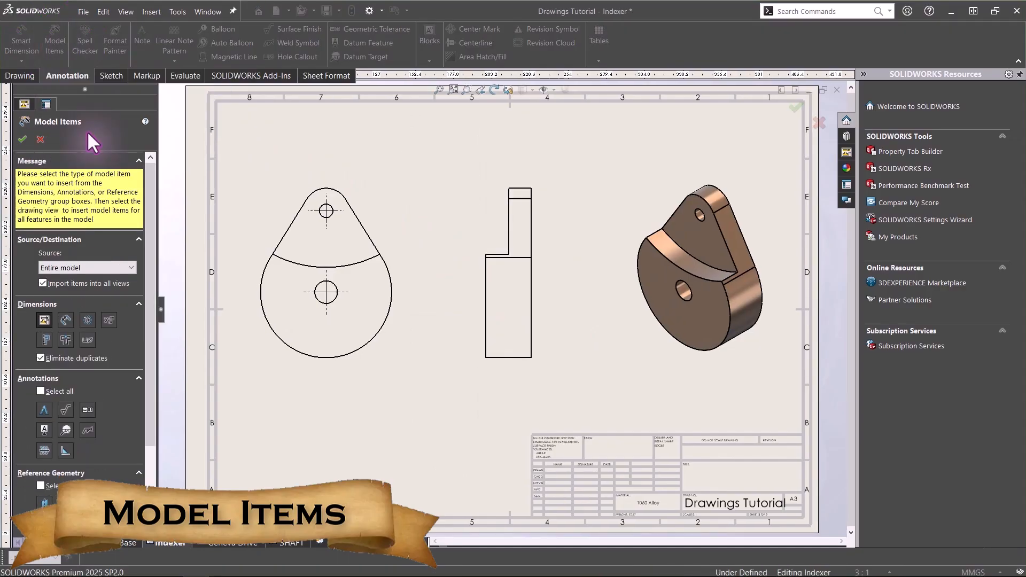
{"action": "left_click", "coordinate": [131, 267]}
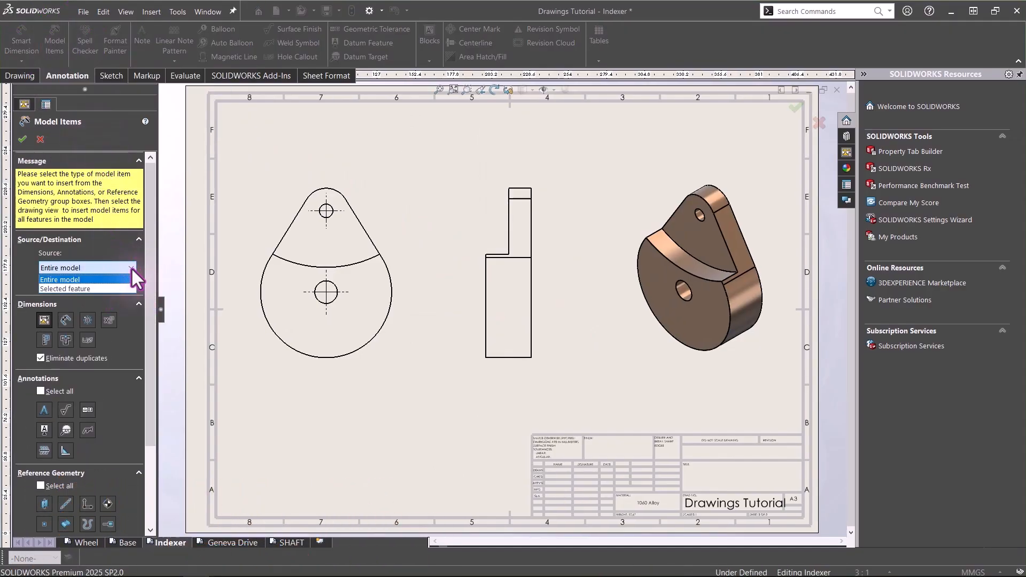
{"action": "left_click", "coordinate": [127, 286]}
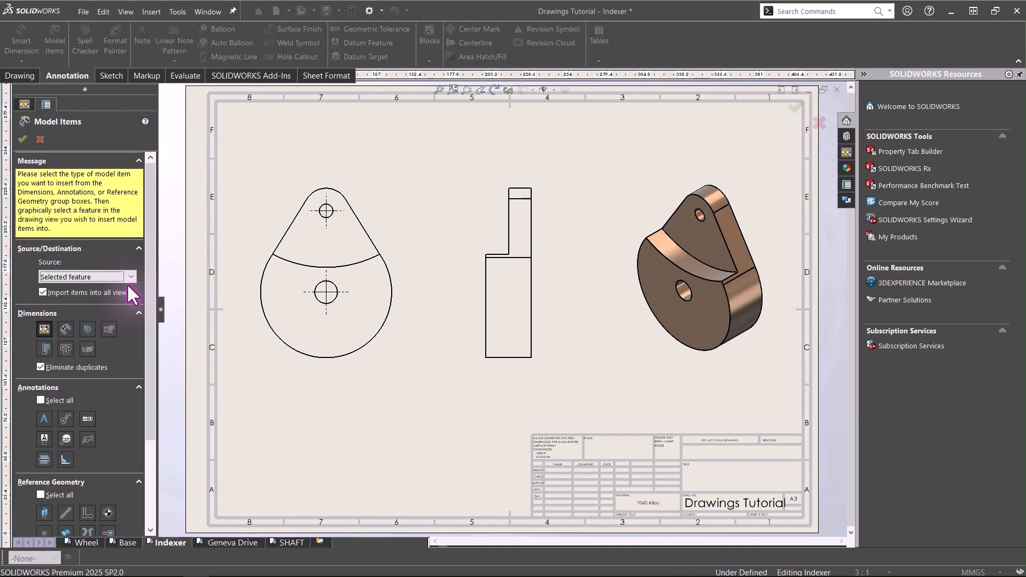
{"action": "left_click", "coordinate": [78, 296]}
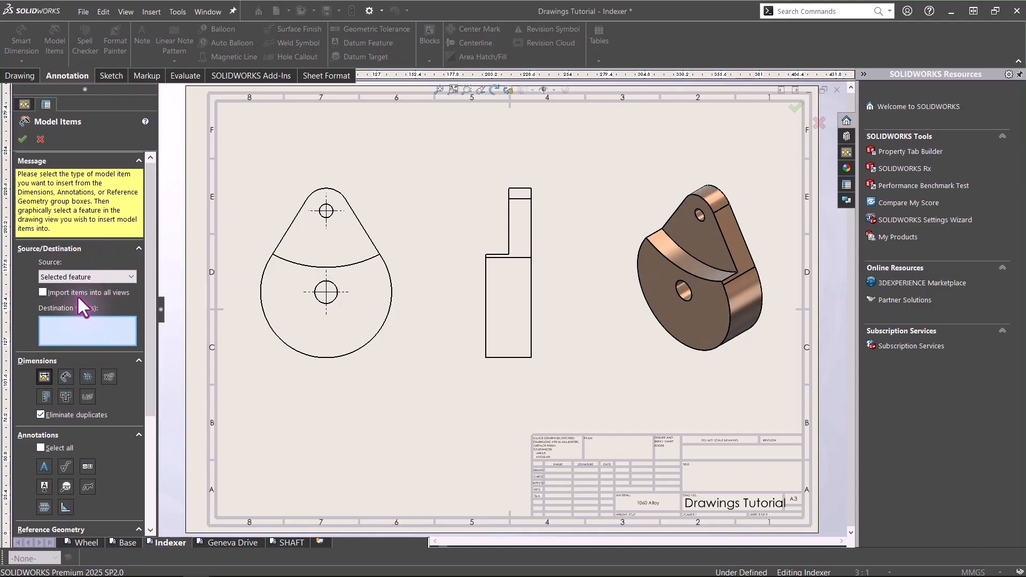
{"action": "left_click", "coordinate": [338, 308]}
{"action": "left_click", "coordinate": [506, 357]}
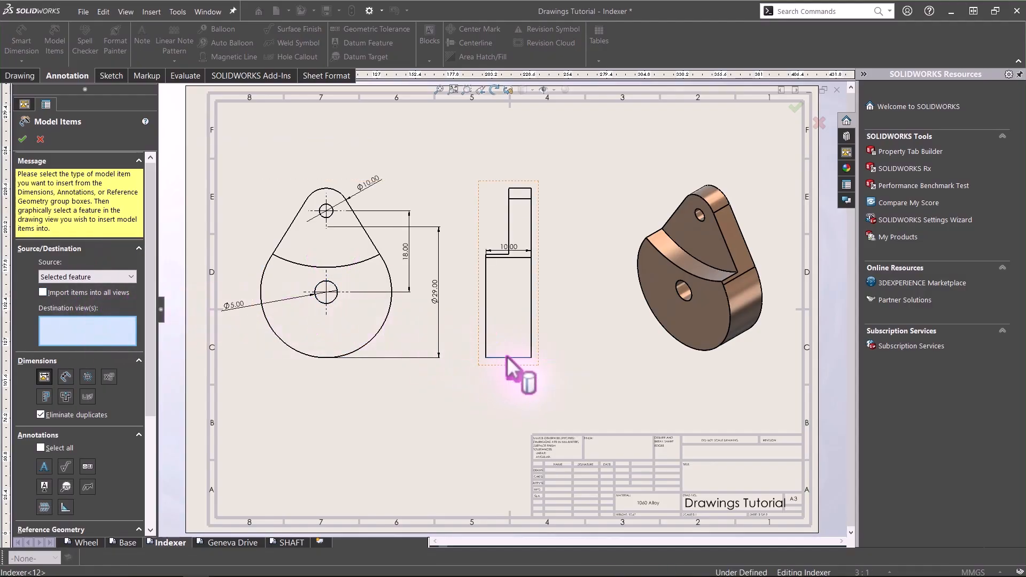
{"action": "left_click", "coordinate": [21, 139]}
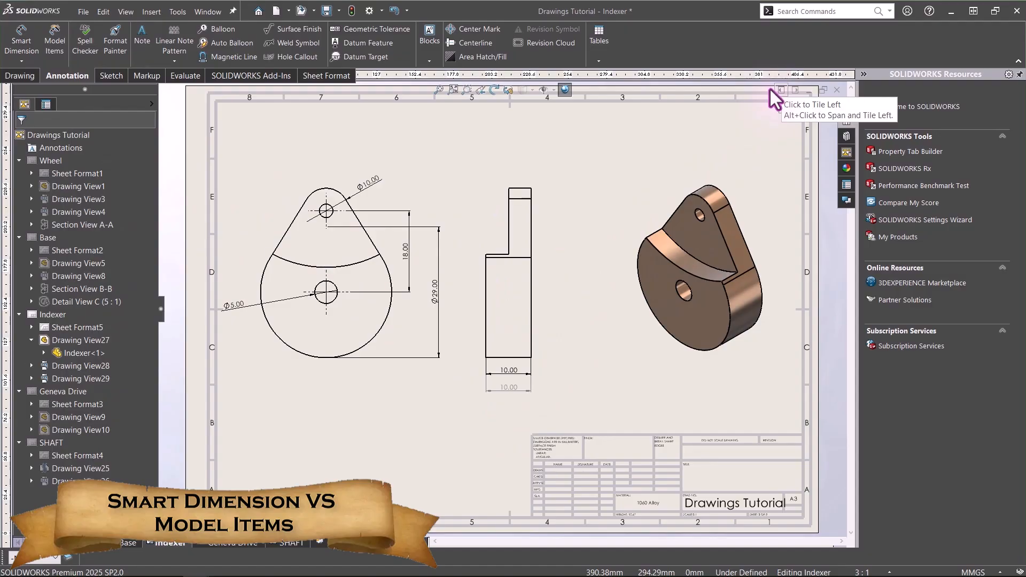
- Tile the drawing beside the Indexer part and set the side view's imported thickness dimension to 20 mm
{"action": "left_click", "coordinate": [781, 90]}
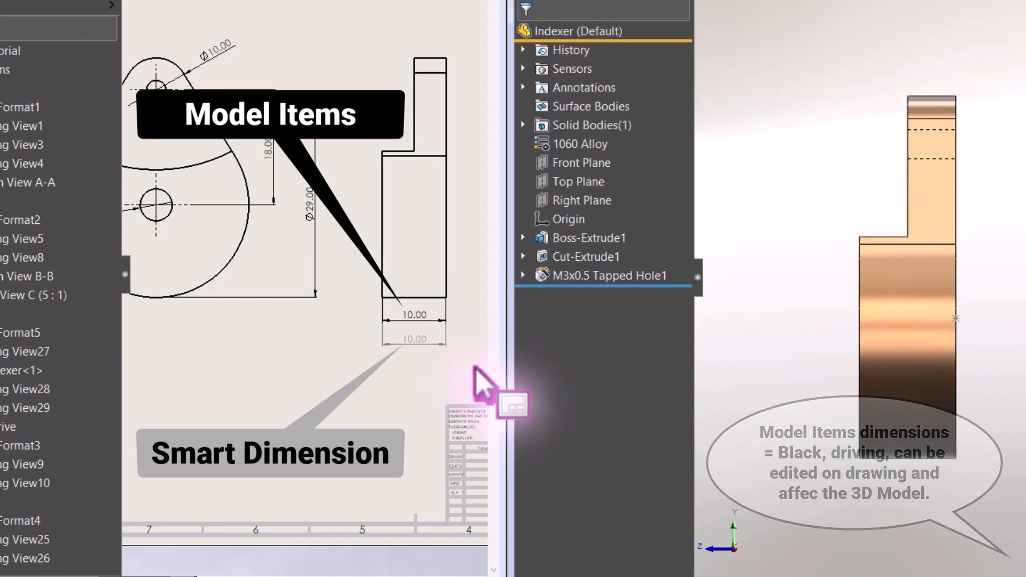
{"action": "double_click", "coordinate": [405, 315]}
{"action": "type", "text": "2"}
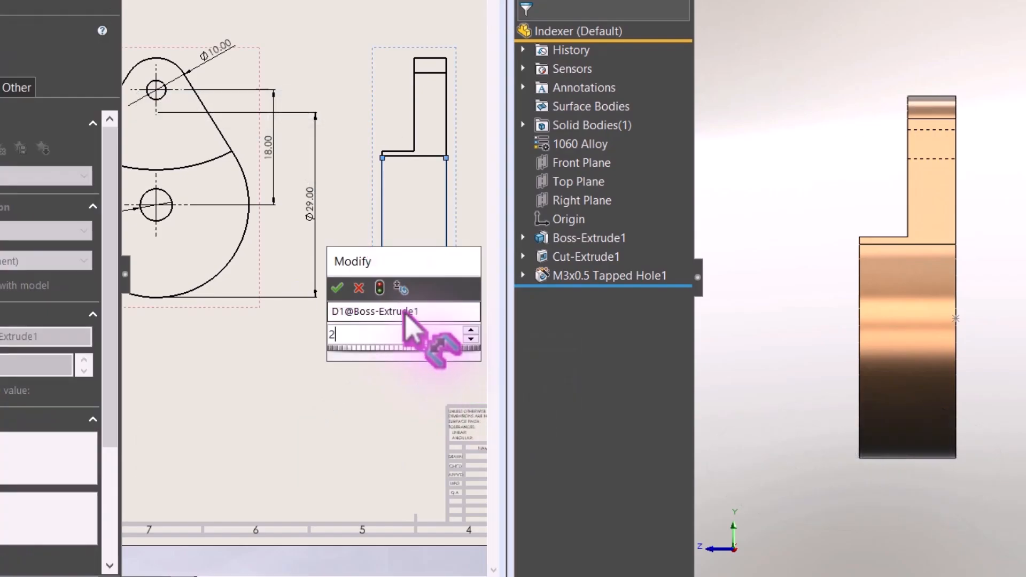
{"action": "type", "text": "0"}
{"action": "key", "text": "Return"}
- Rebuild the Indexer part to apply the edited thickness and return to its drawing sheet
{"action": "double_click", "coordinate": [882, 325]}
{"action": "left_click_drag", "start_coordinate": [905, 251], "coordinate": [875, 501]}
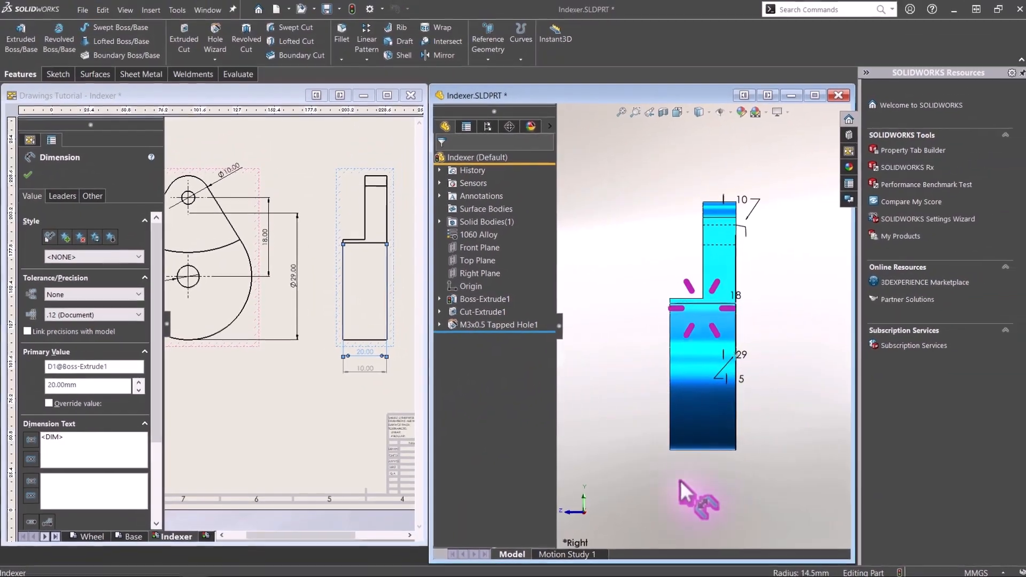
{"action": "left_click_drag", "start_coordinate": [680, 481], "coordinate": [618, 348]}
{"action": "left_click", "coordinate": [614, 383]}
{"action": "key", "text": "ctrl+b"}
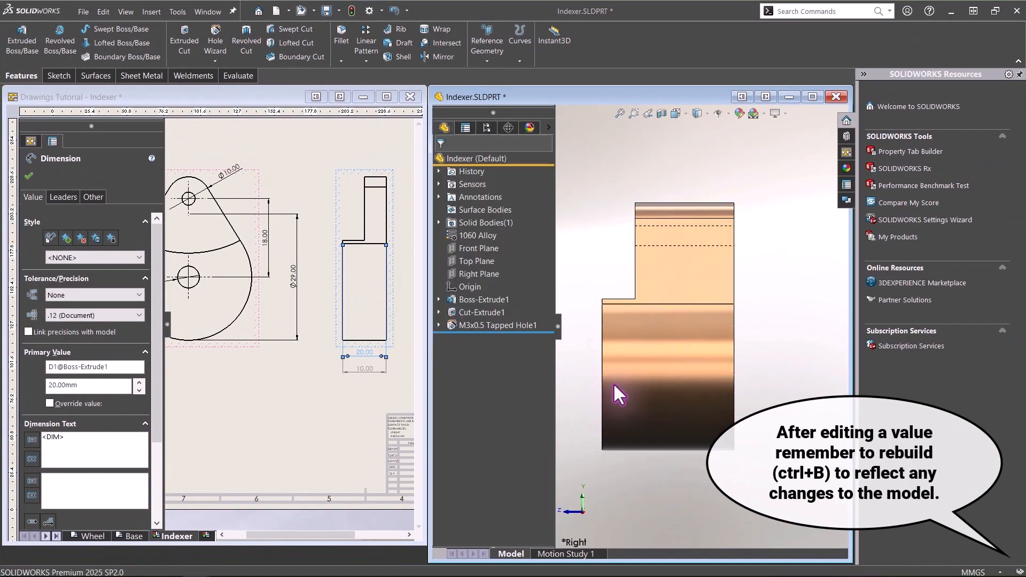
{"action": "mouse_move", "coordinate": [613, 385]}
{"action": "middle_mouse_down"}
{"action": "mouse_move", "coordinate": [577, 380]}
{"action": "mouse_move", "coordinate": [629, 380]}
{"action": "mouse_move", "coordinate": [610, 381]}
{"action": "middle_mouse_up"}
{"action": "left_click", "coordinate": [390, 343]}
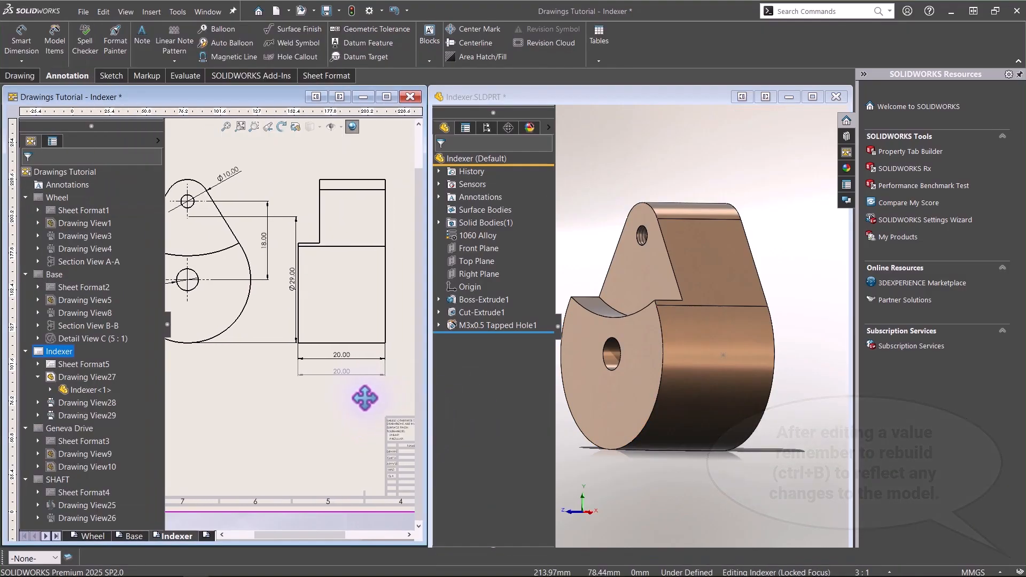
- Set the Indexer side view's thickness dimension to 10 mm
{"action": "double_click", "coordinate": [345, 354]}
{"action": "type", "text": "10"}
{"action": "key", "text": "Return"}
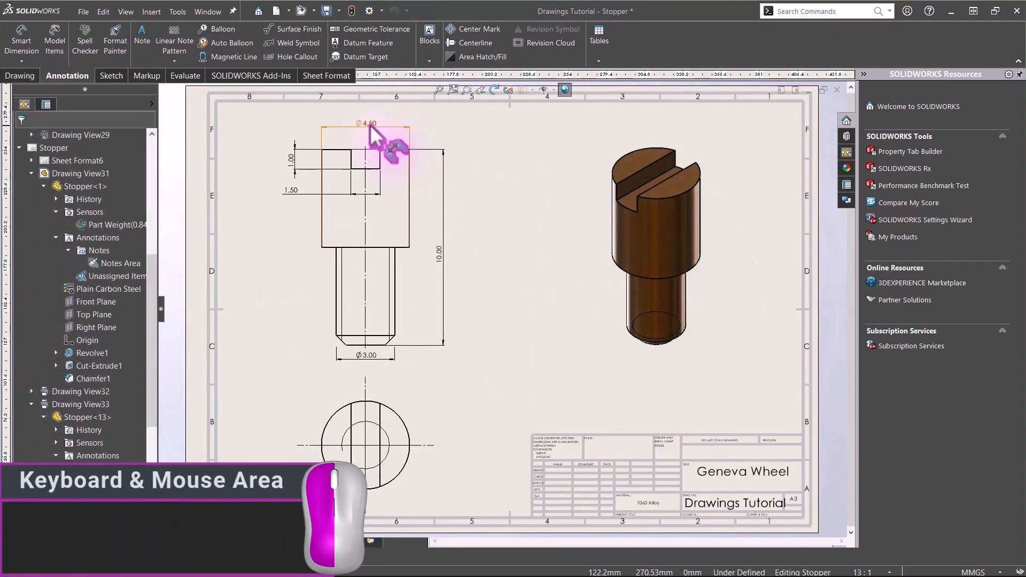
- Move the Stopper's Ø4.50 head diameter and 1.50 slot width dimensions from the front view to the circular view below
{"action": "left_click_drag", "start_coordinate": [369, 124], "coordinate": [373, 378], "text": "shift"}
{"action": "left_click", "coordinate": [479, 437]}
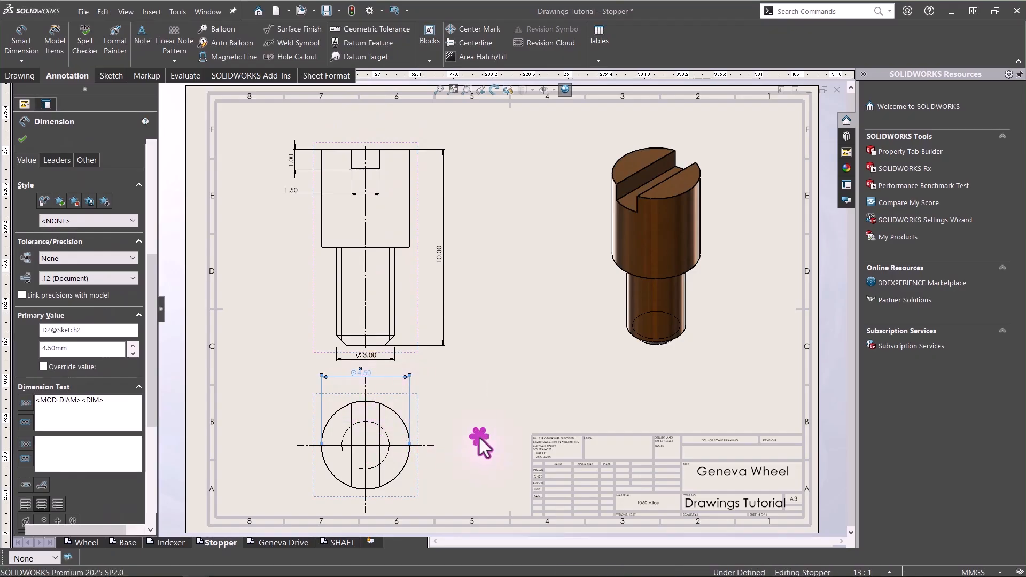
{"action": "mouse_move", "coordinate": [291, 191]}
{"action": "left_mouse_down", "text": "shift"}
{"action": "mouse_move", "coordinate": [298, 293]}
{"action": "mouse_move", "coordinate": [366, 447]}
{"action": "mouse_move", "coordinate": [356, 506]}
{"action": "mouse_move", "coordinate": [424, 515]}
{"action": "left_mouse_up", "text": "shift"}
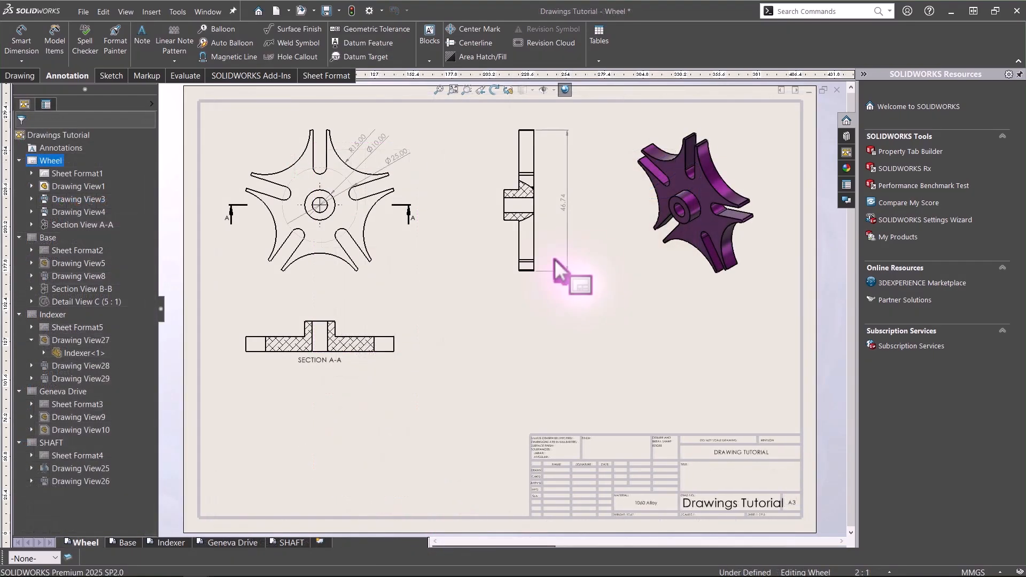
- Delete the hub's center mark and the 25 mm construction circle from the Wheel's front view
{"action": "scroll", "coordinate": [553, 258], "scroll_direction": "down", "scroll_amount": 3}
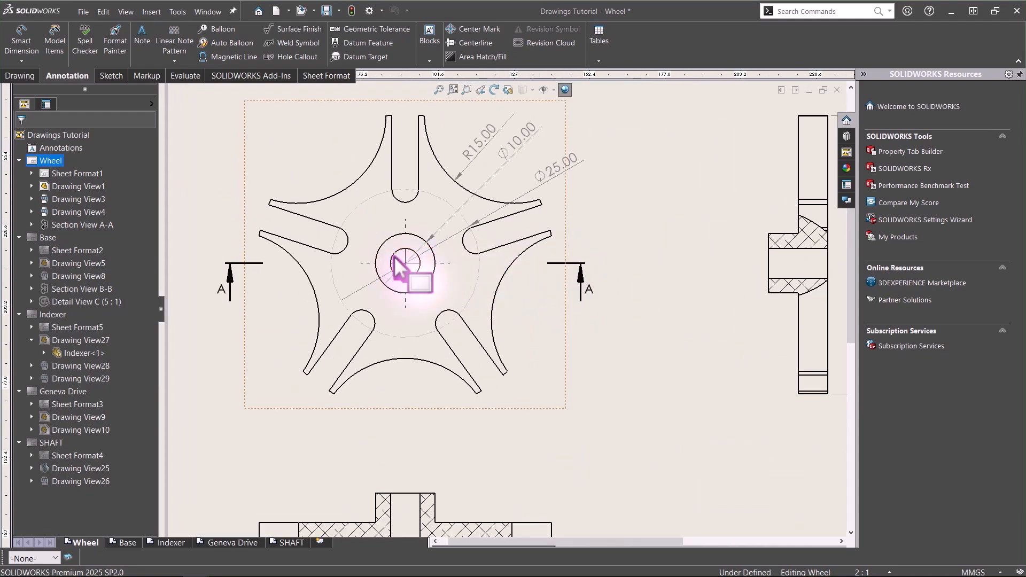
{"action": "scroll", "coordinate": [393, 256], "scroll_direction": "down", "scroll_amount": 3}
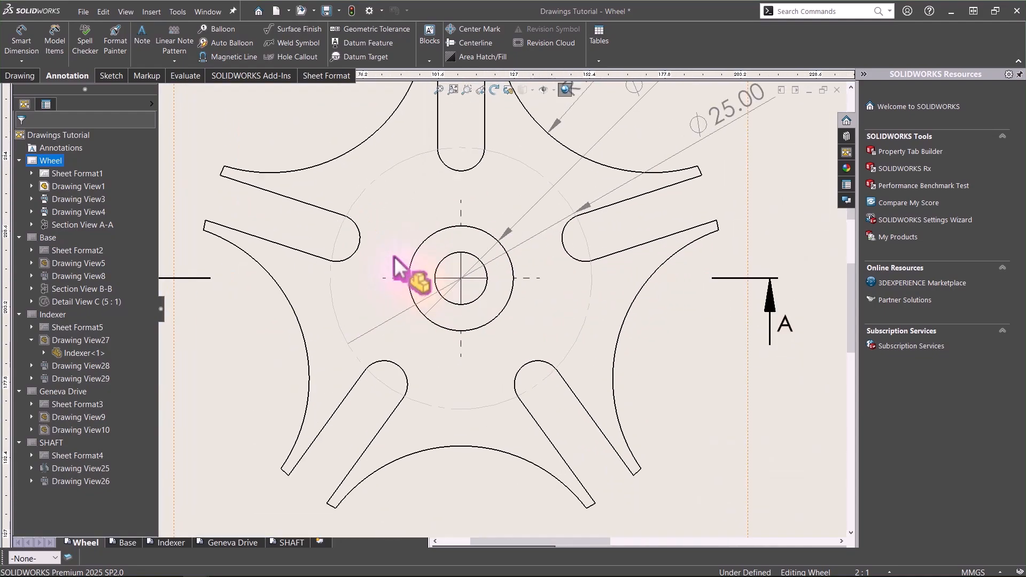
{"action": "left_click", "coordinate": [463, 336]}
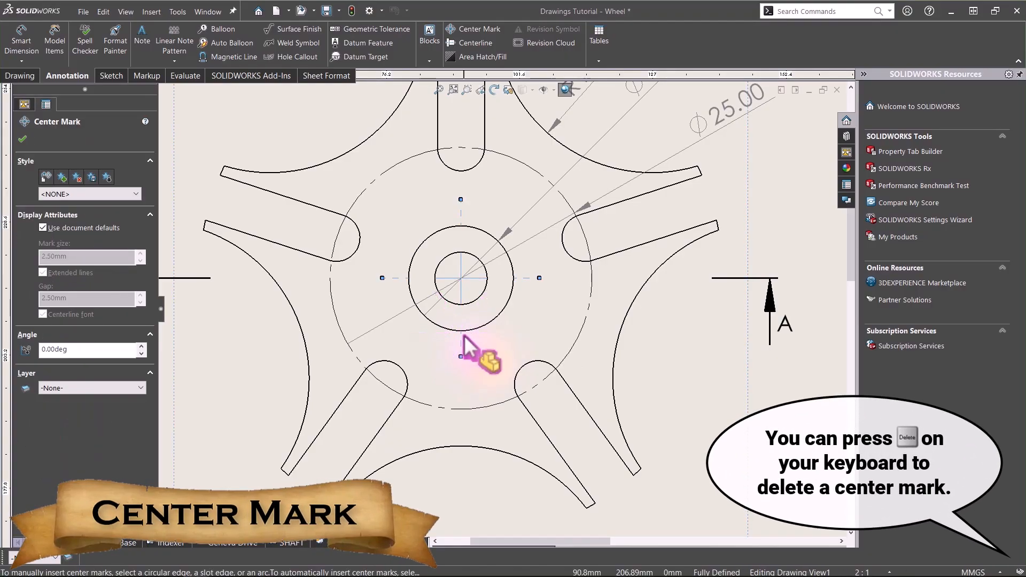
{"action": "key", "text": "Delete"}
{"action": "scroll", "coordinate": [465, 342], "scroll_direction": "up", "scroll_amount": 5}
{"action": "middle_click_drag", "start_coordinate": [461, 330], "coordinate": [445, 323]}
{"action": "left_click", "coordinate": [419, 230]}
{"action": "key", "text": "Delete"}
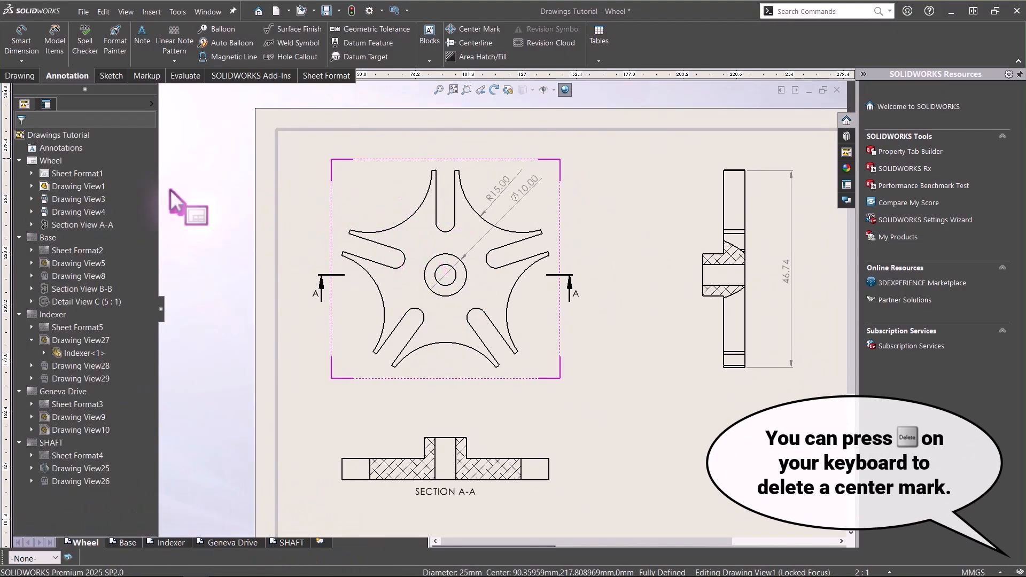
- Add a single center mark to the hub circle in the Wheel's front view
{"action": "left_click", "coordinate": [457, 28]}
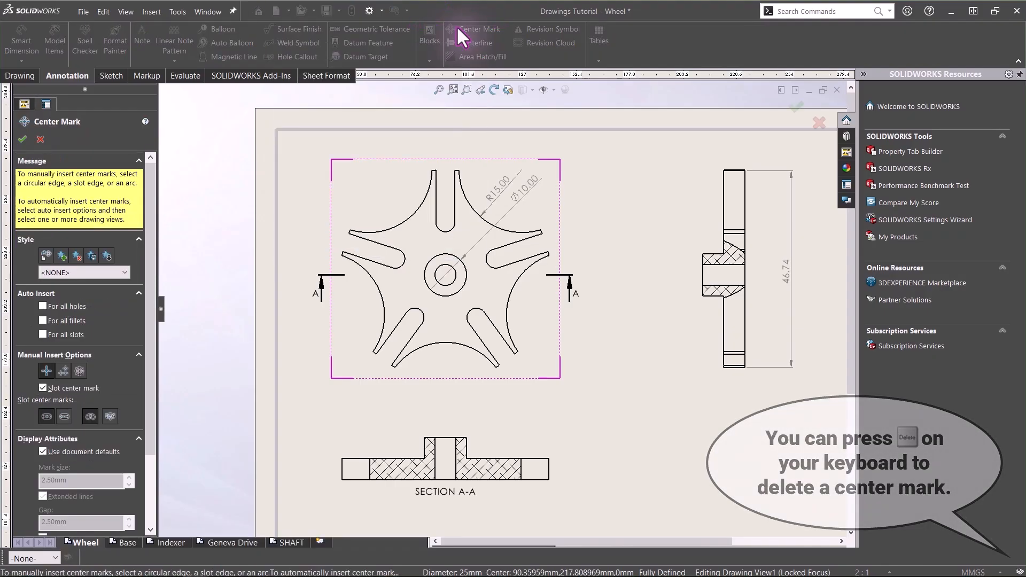
{"action": "middle_click_drag", "start_coordinate": [623, 393], "coordinate": [618, 375]}
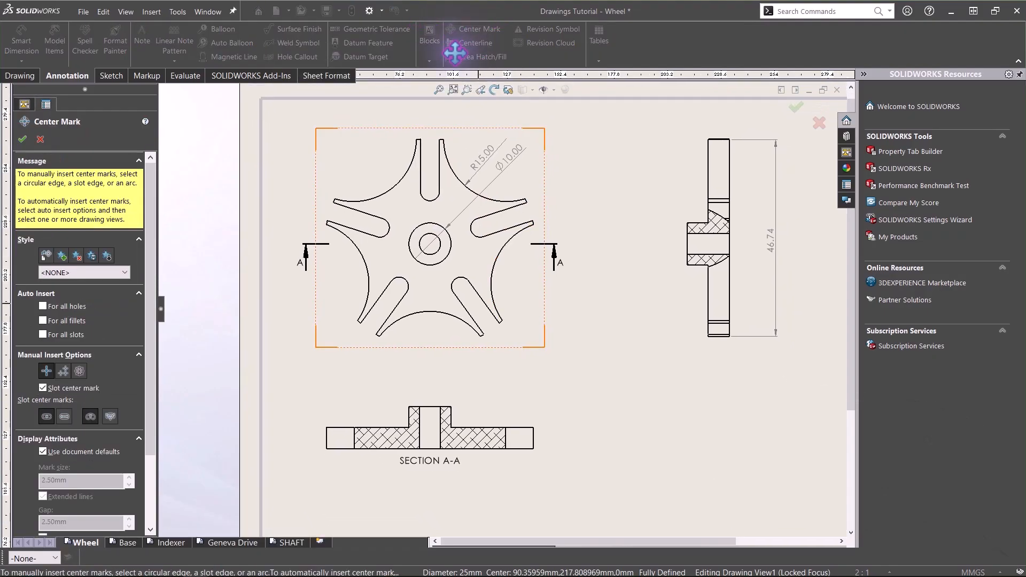
{"action": "left_click", "coordinate": [435, 264]}
{"action": "left_click", "coordinate": [236, 203]}
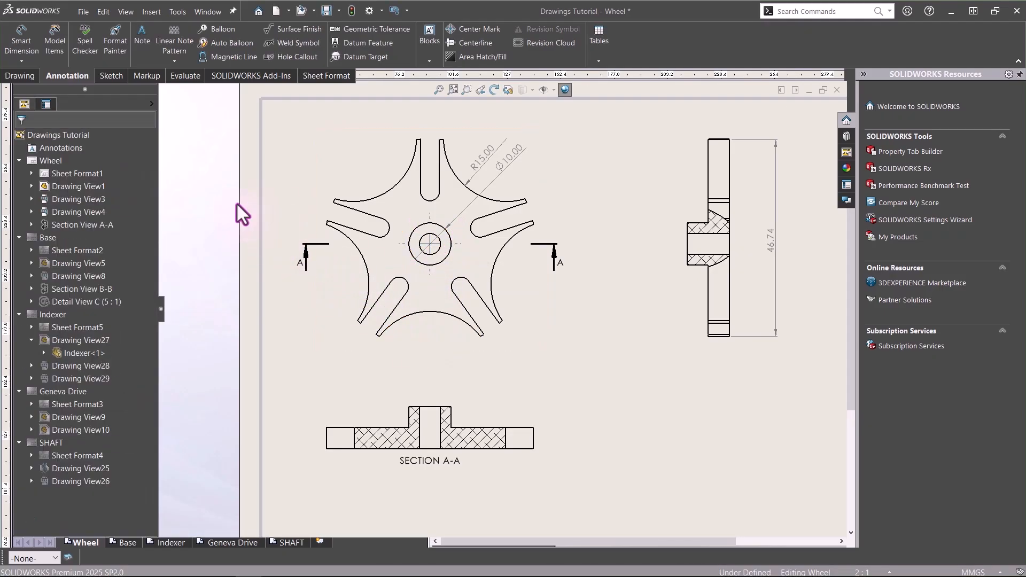
- Add a center mark to one slot of the Wheel's front view and propagate it to all the other slots
{"action": "left_click", "coordinate": [456, 28]}
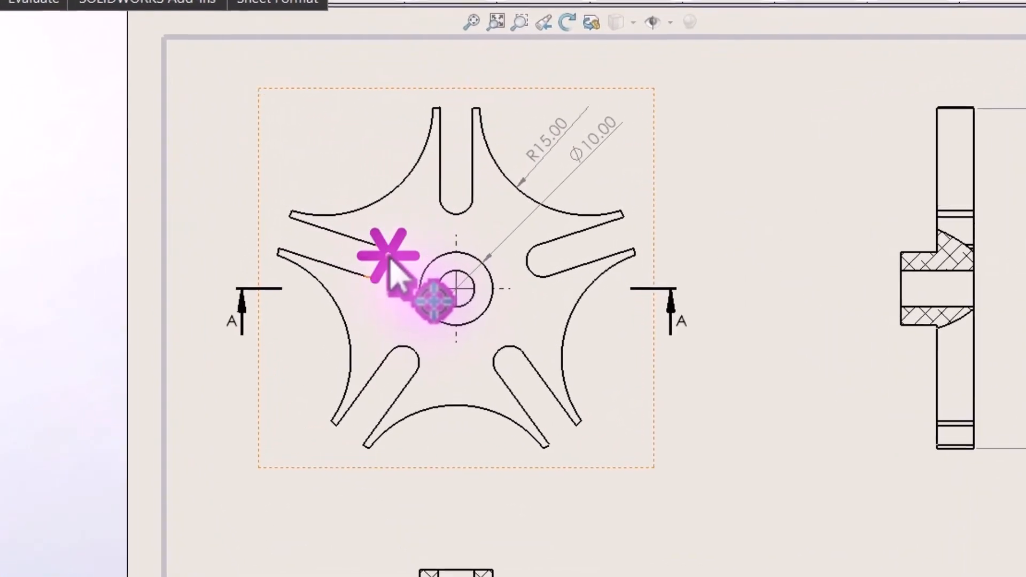
{"action": "left_click", "coordinate": [390, 225]}
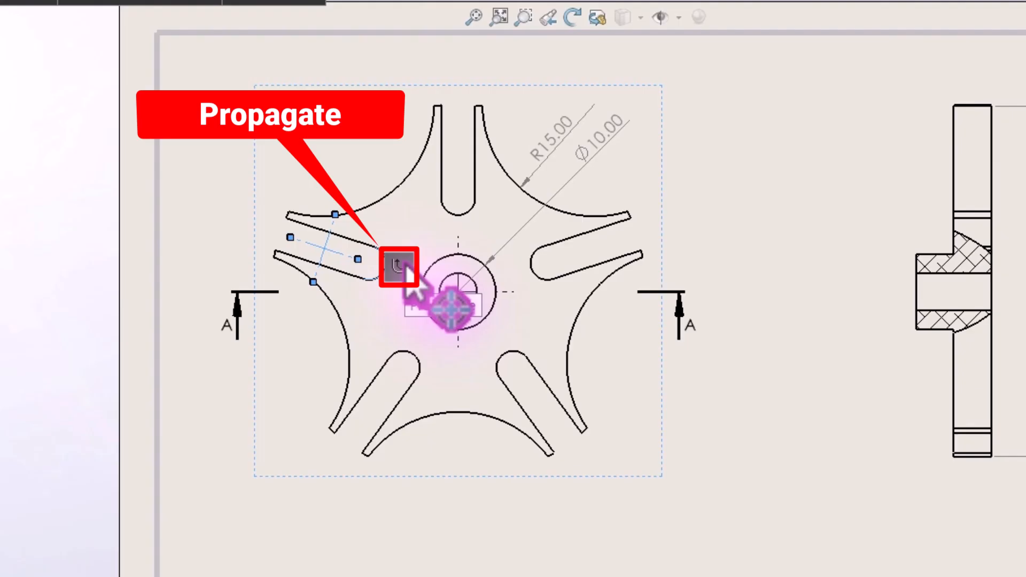
{"action": "left_click", "coordinate": [401, 266]}
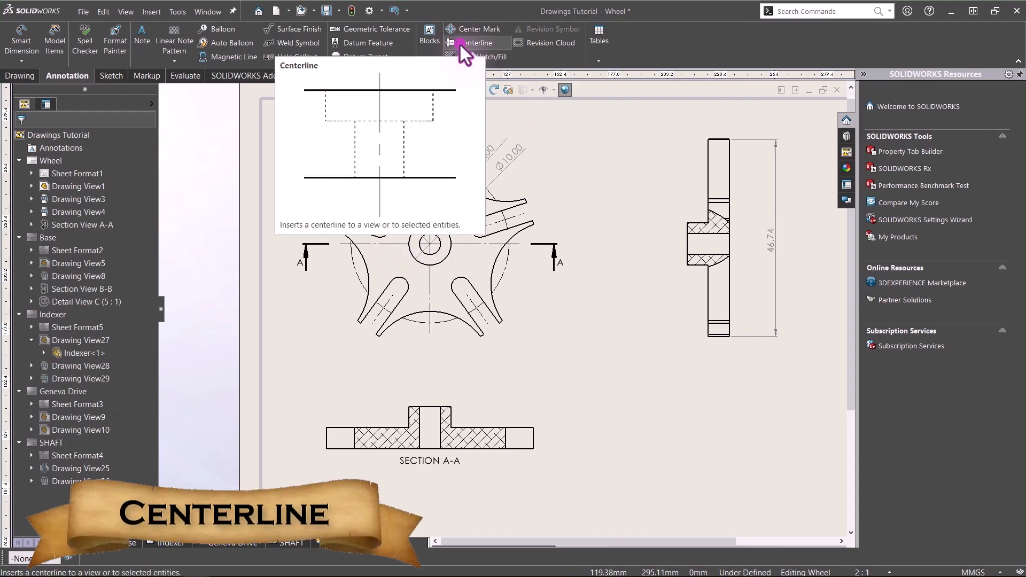
- Add a centerline through the bore in the Wheel's side view, between the two bore edges
{"action": "left_click", "coordinate": [460, 43]}
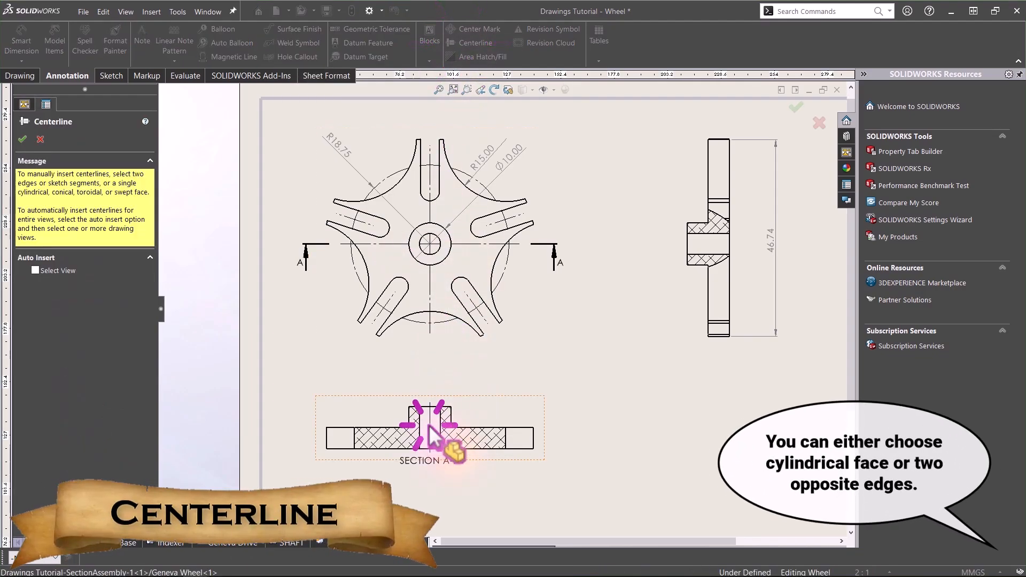
{"action": "left_click", "coordinate": [694, 254]}
{"action": "left_click", "coordinate": [701, 234]}
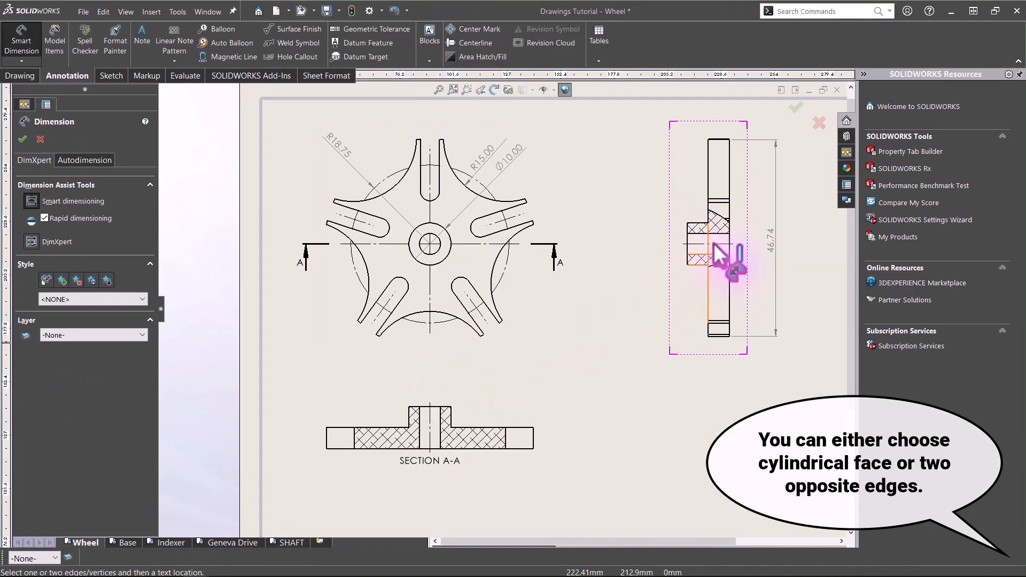
- Dimension the distance from the bore centerline to the top edge in the Wheel's side view
{"action": "left_click", "coordinate": [713, 243]}
{"action": "left_click", "coordinate": [719, 140]}
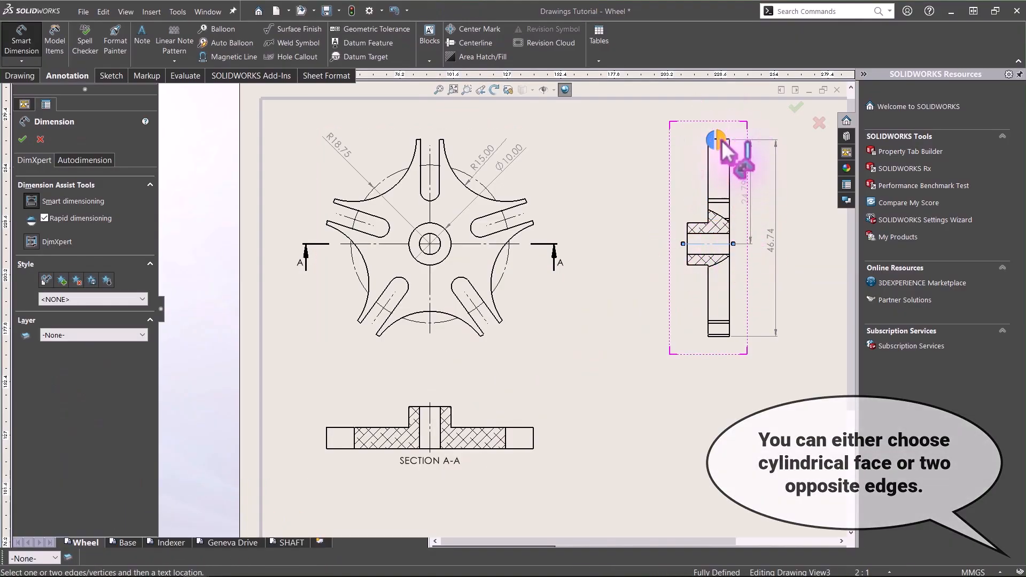
{"action": "left_click", "coordinate": [722, 143]}
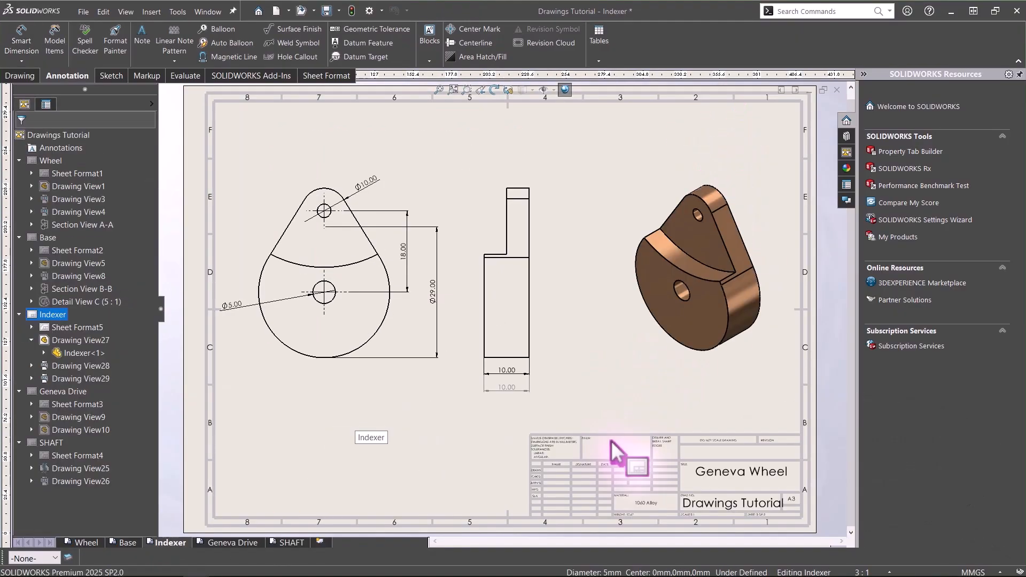
- Add hole callouts to the Indexer's tapped hole in both the front view and the isometric view
{"action": "left_click", "coordinate": [265, 60]}
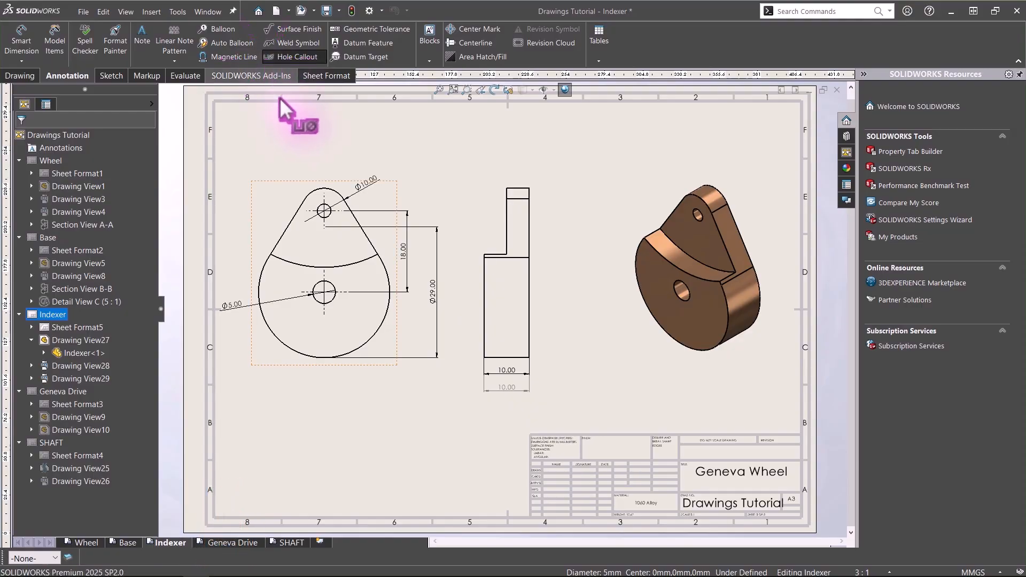
{"action": "left_click", "coordinate": [319, 205]}
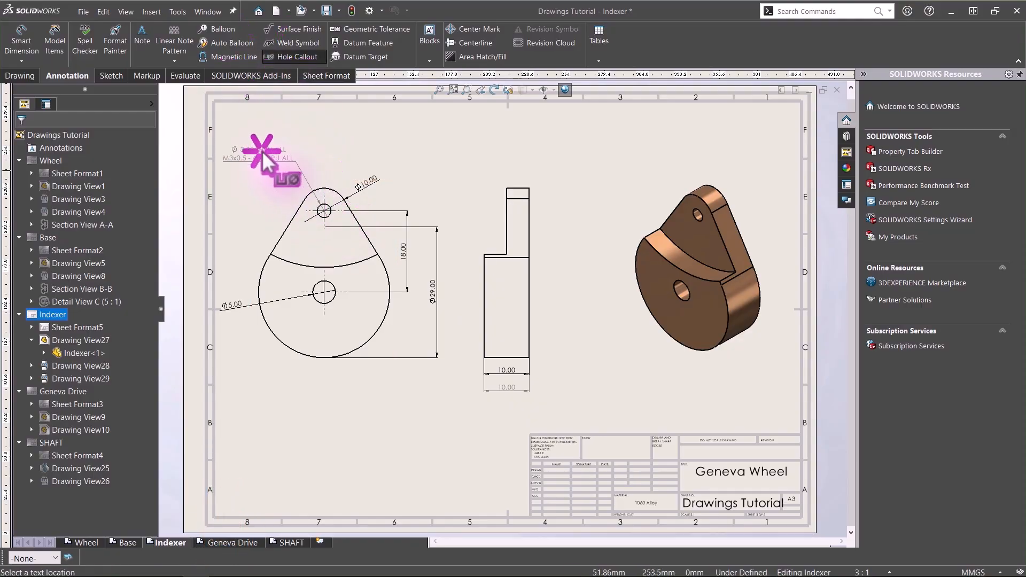
{"action": "left_click", "coordinate": [262, 150]}
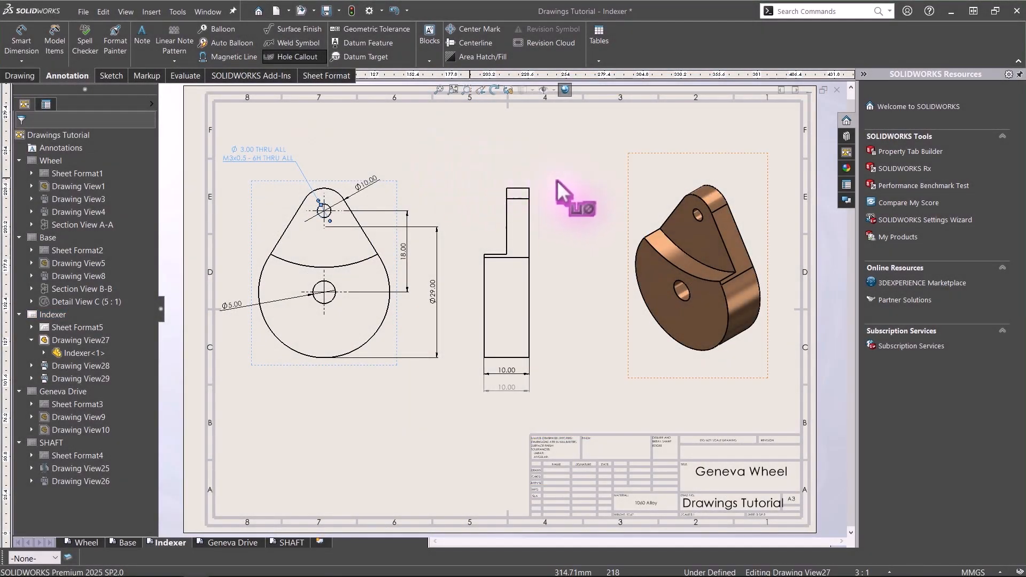
{"action": "left_click", "coordinate": [695, 215]}
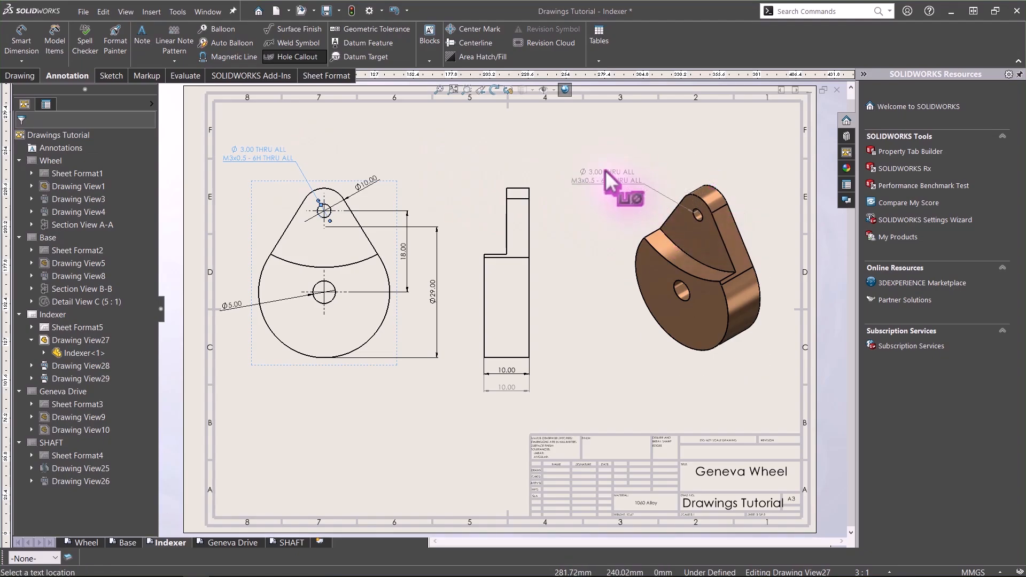
{"action": "left_click", "coordinate": [605, 170]}
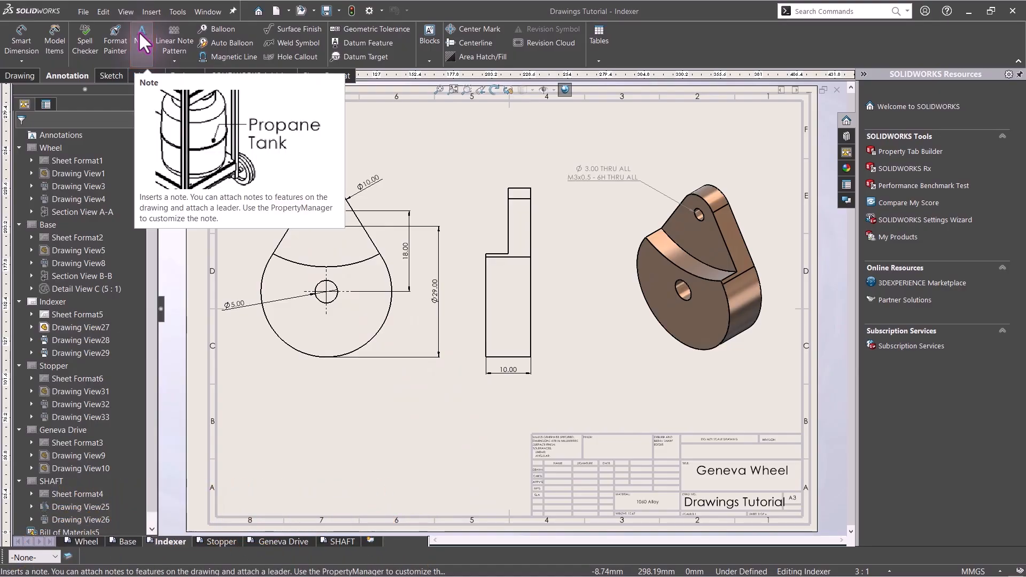
- Attach a leader note reading "SAMPLE TEXT" to the lower arc of the Indexer's front view
{"action": "left_click", "coordinate": [139, 31]}
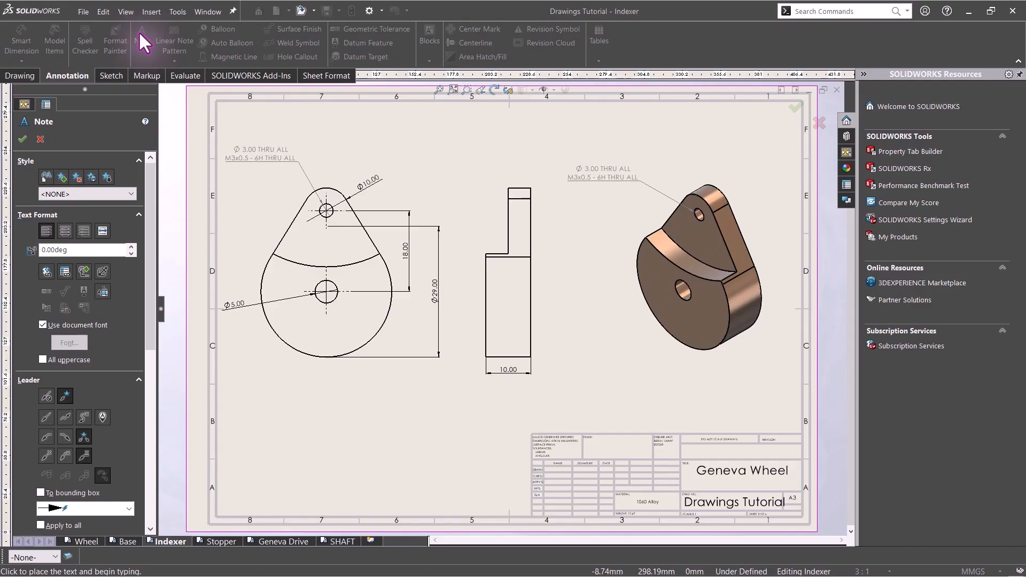
{"action": "left_click", "coordinate": [307, 355]}
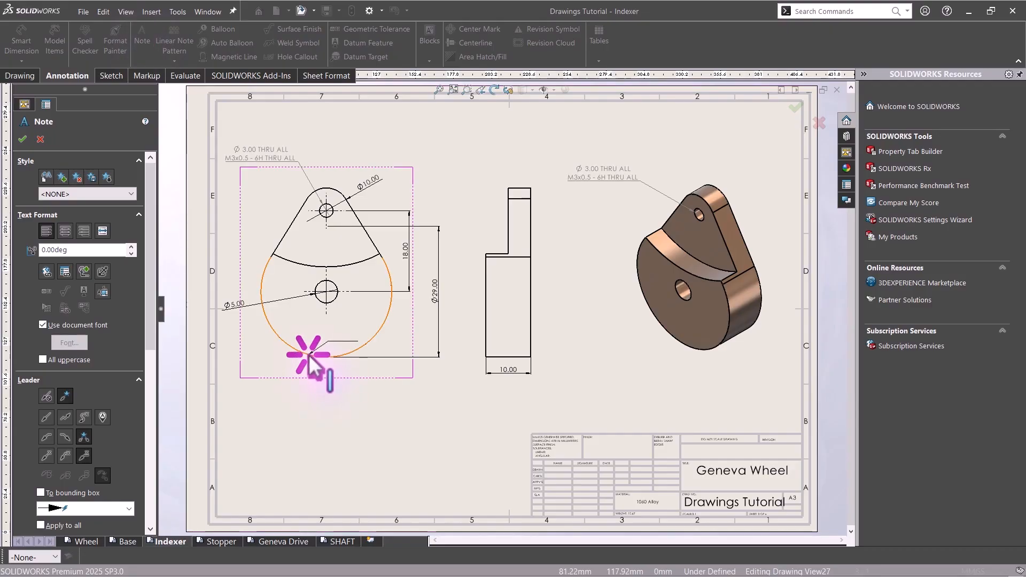
{"action": "left_click", "coordinate": [246, 420]}
{"action": "type", "text": "SAMPLE TEXT"}
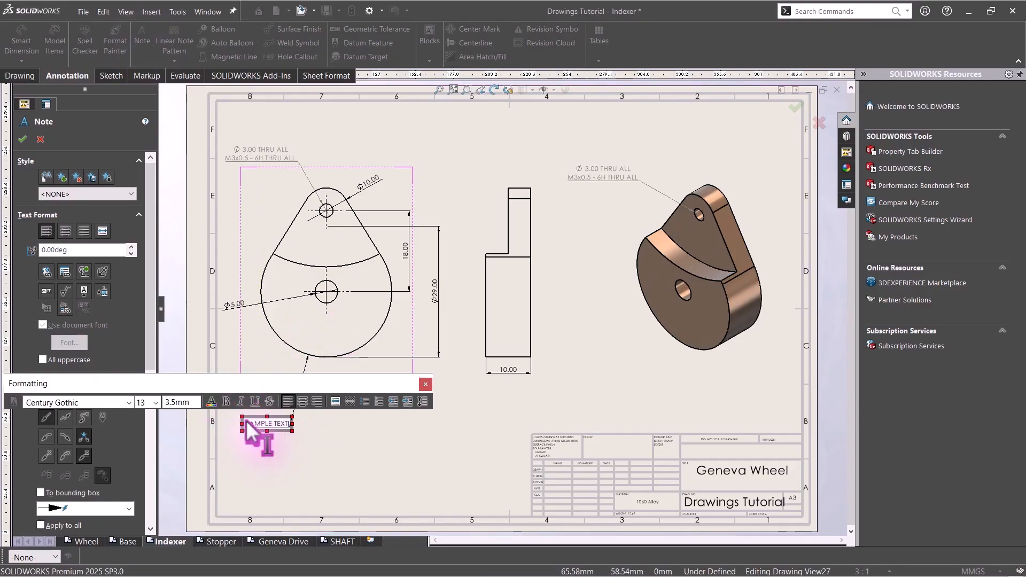
{"action": "left_click", "coordinate": [246, 420]}
- Place the same note without a leader in the title block and with a leader on the side view's right edge
{"action": "left_click", "coordinate": [592, 448]}
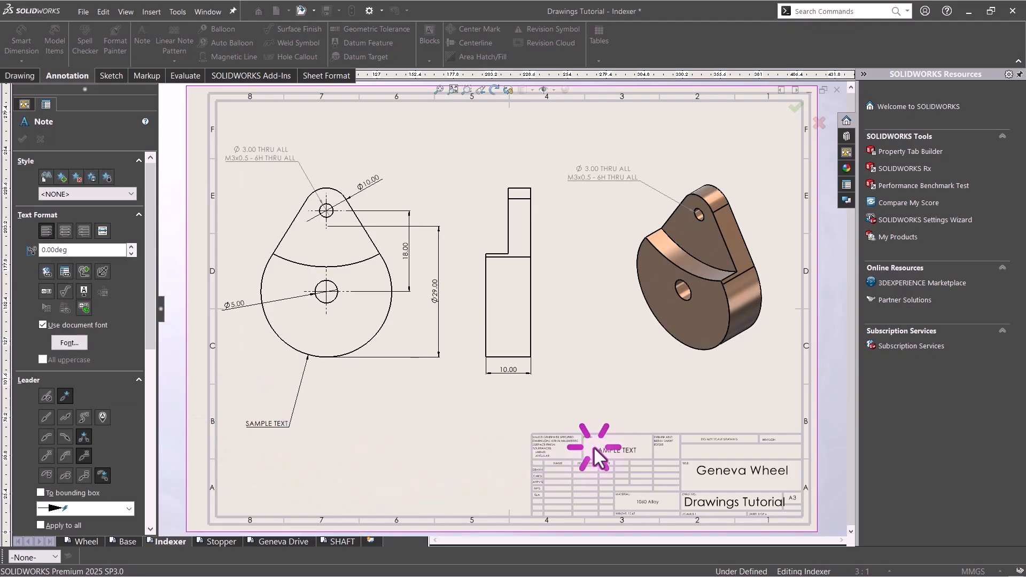
{"action": "left_click", "coordinate": [490, 432]}
{"action": "left_click", "coordinate": [532, 337]}
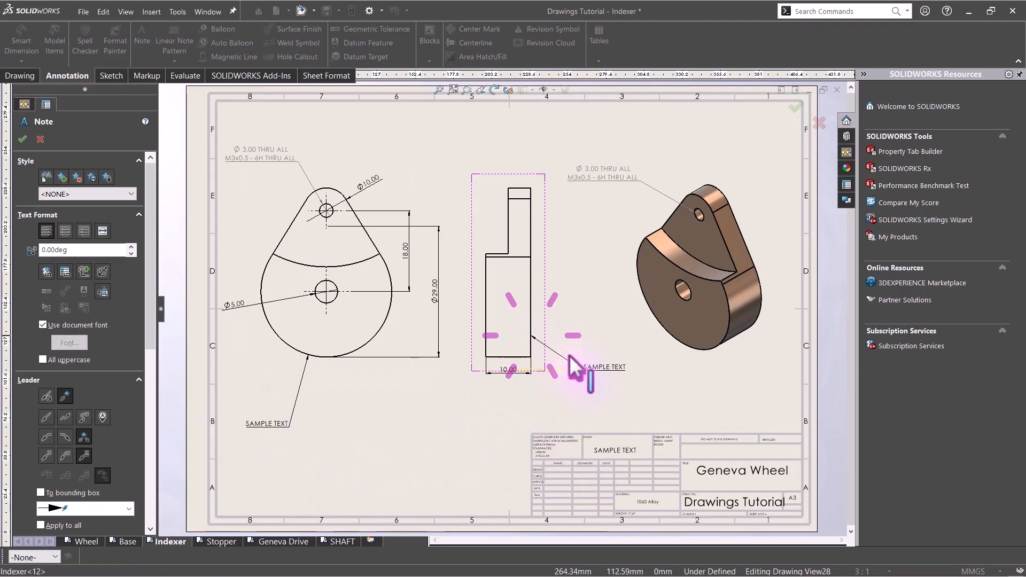
{"action": "left_click", "coordinate": [581, 367]}
{"action": "left_click", "coordinate": [620, 454]}
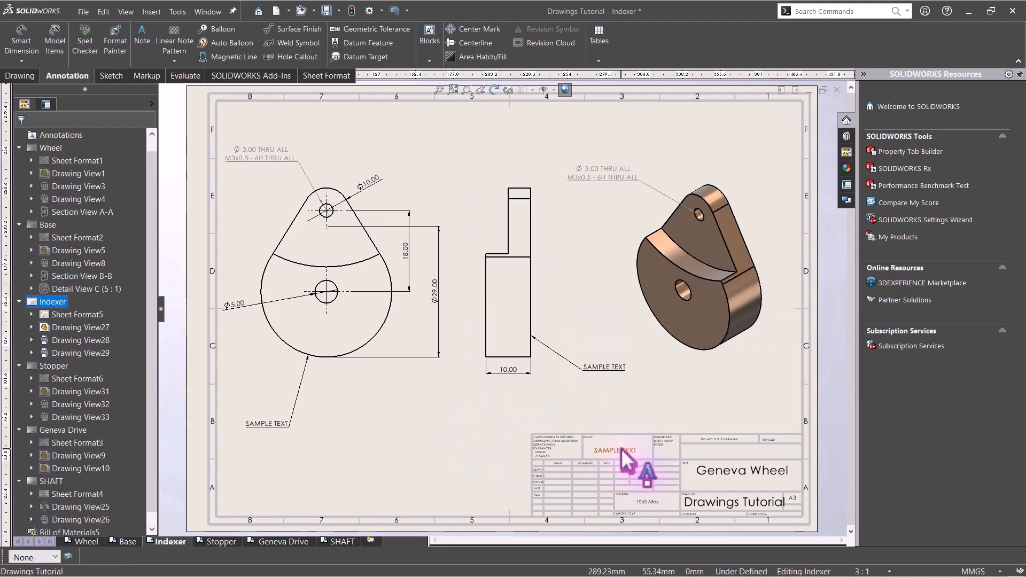
- Change the title block note's text to "1234"
{"action": "double_click", "coordinate": [615, 450]}
{"action": "type", "text": "1234"}
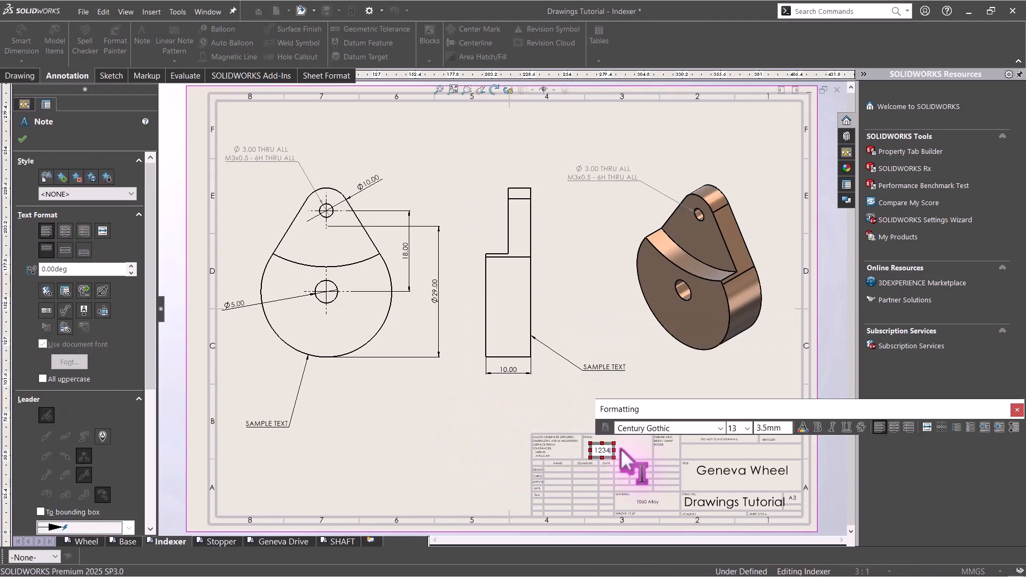
{"action": "left_click", "coordinate": [538, 451]}
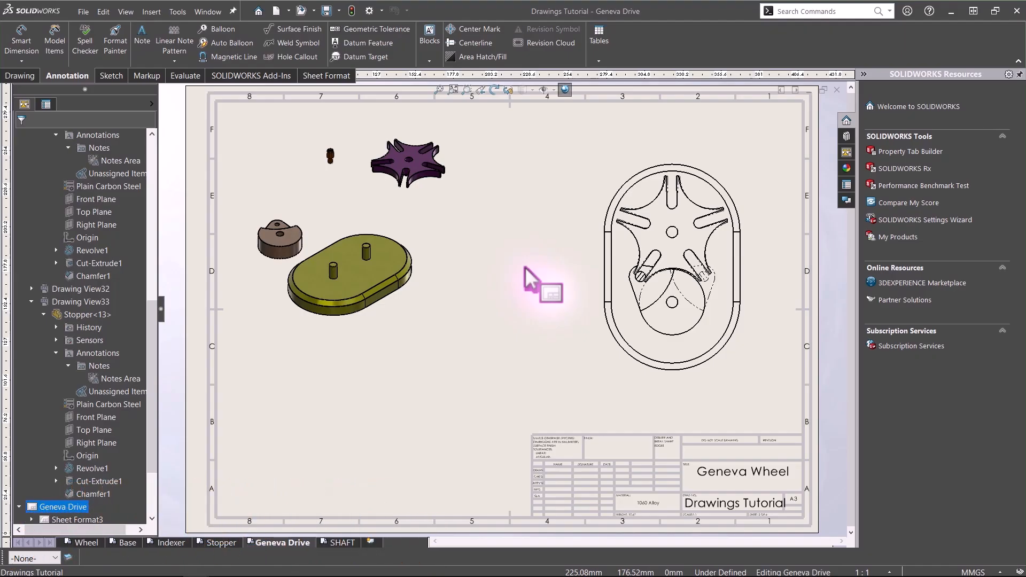
- Try placing a top-level bill of materials for the exploded view, using the CAD_&_Sorcery template, freely in the sheet's lower-left corner
{"action": "left_click", "coordinate": [433, 206]}
{"action": "left_click", "coordinate": [600, 61]}
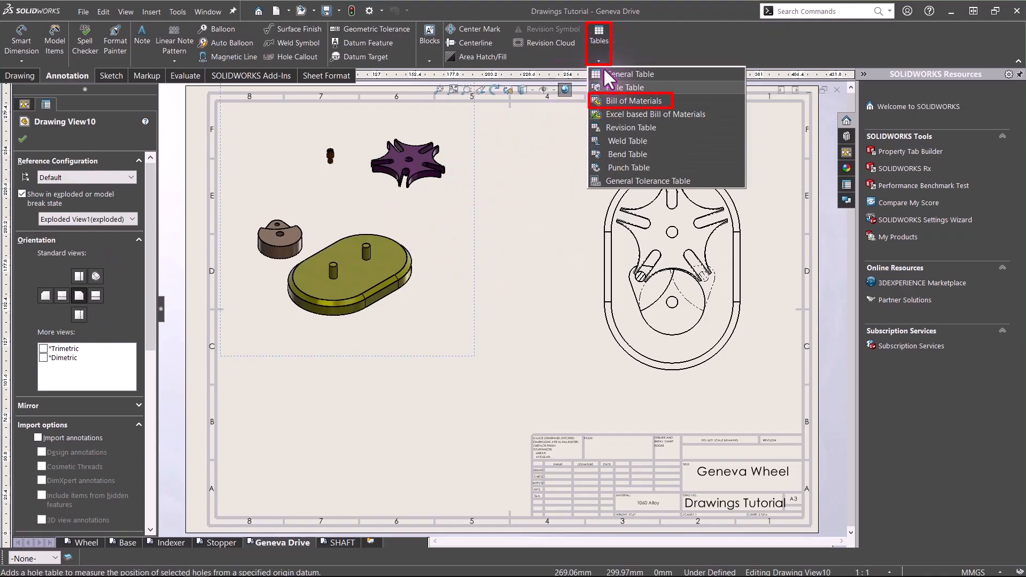
{"action": "left_click", "coordinate": [609, 105]}
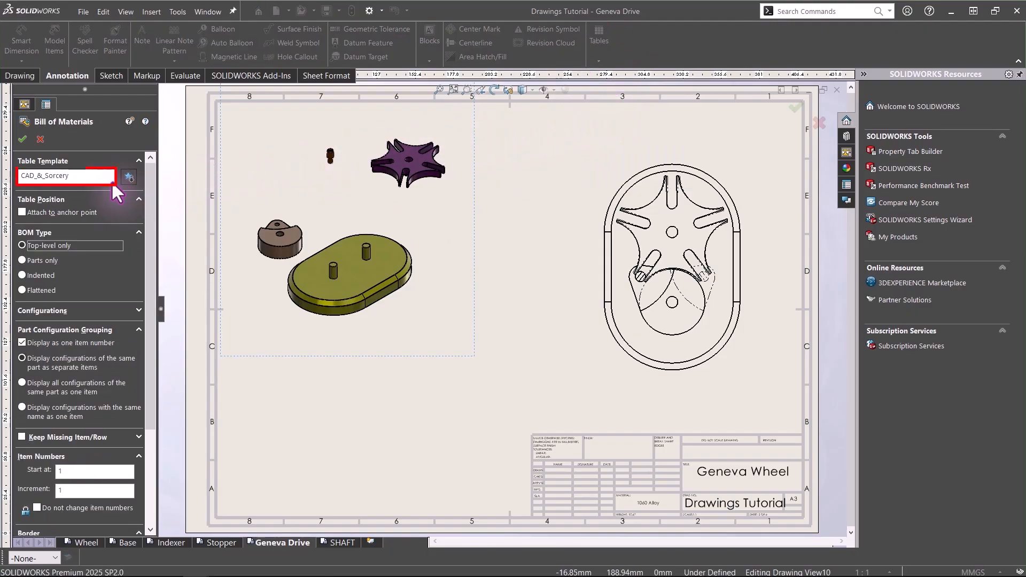
{"action": "left_click", "coordinate": [21, 135]}
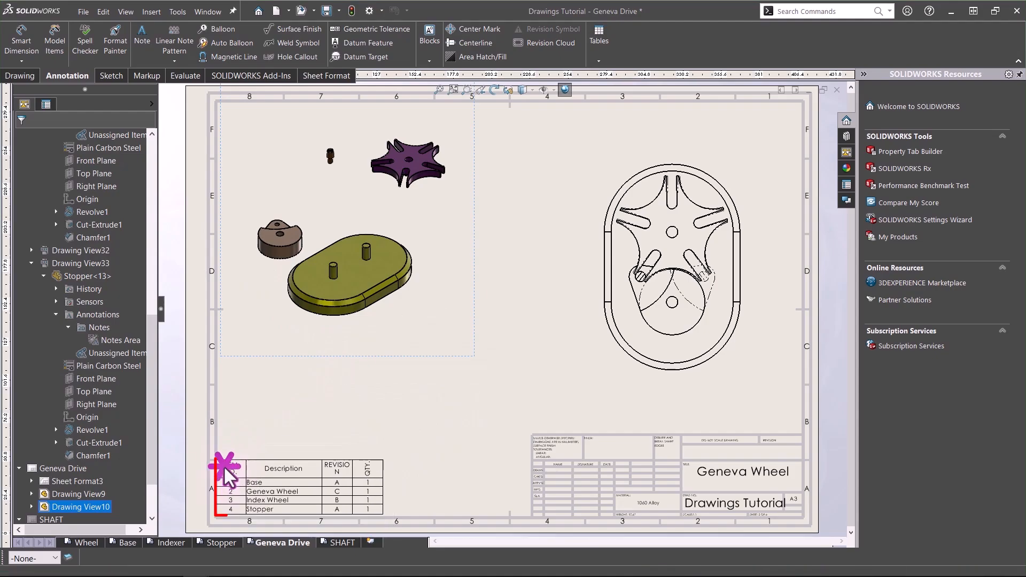
{"action": "left_click", "coordinate": [225, 469]}
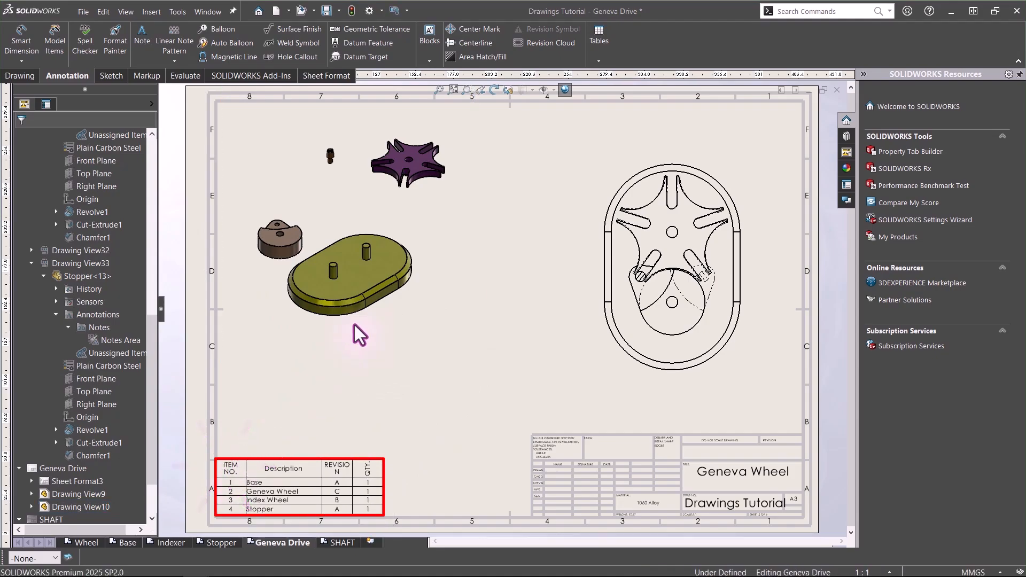
{"action": "key", "text": "ctrl+z"}
- Insert a top-level bill of materials attached to the anchor point, and move the exploded view below the table
{"action": "left_click", "coordinate": [598, 60]}
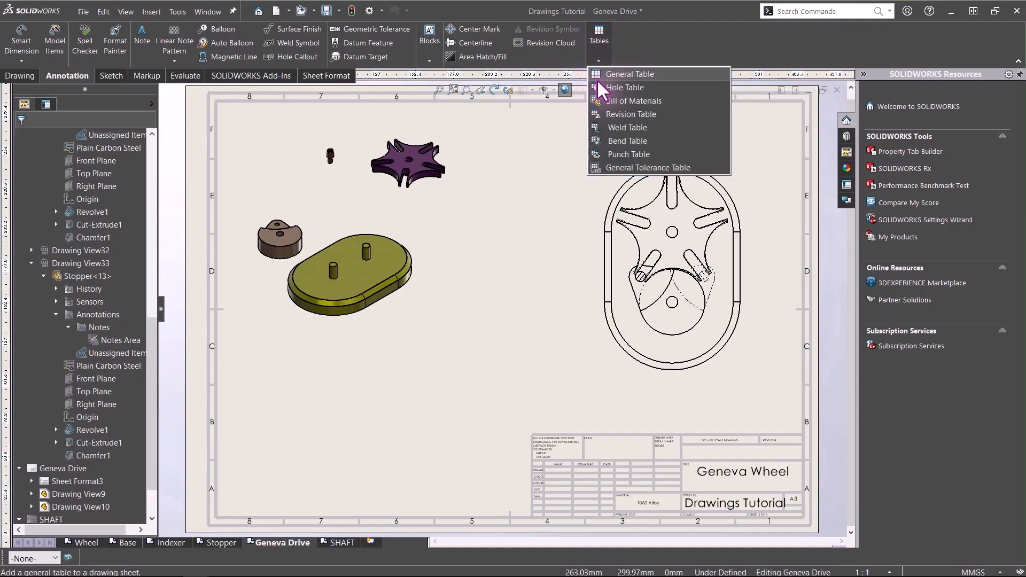
{"action": "left_click", "coordinate": [599, 99]}
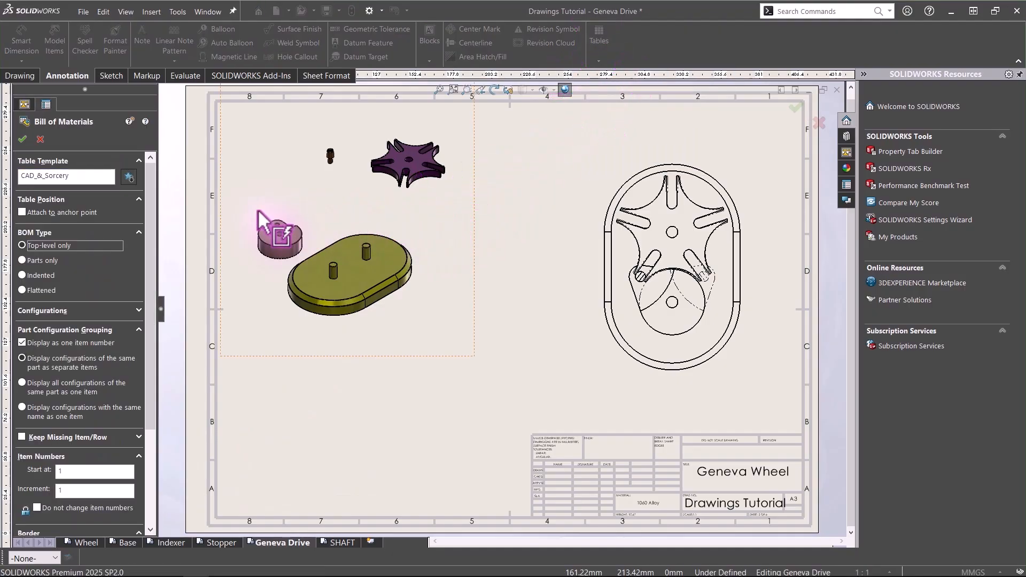
{"action": "left_click", "coordinate": [65, 213]}
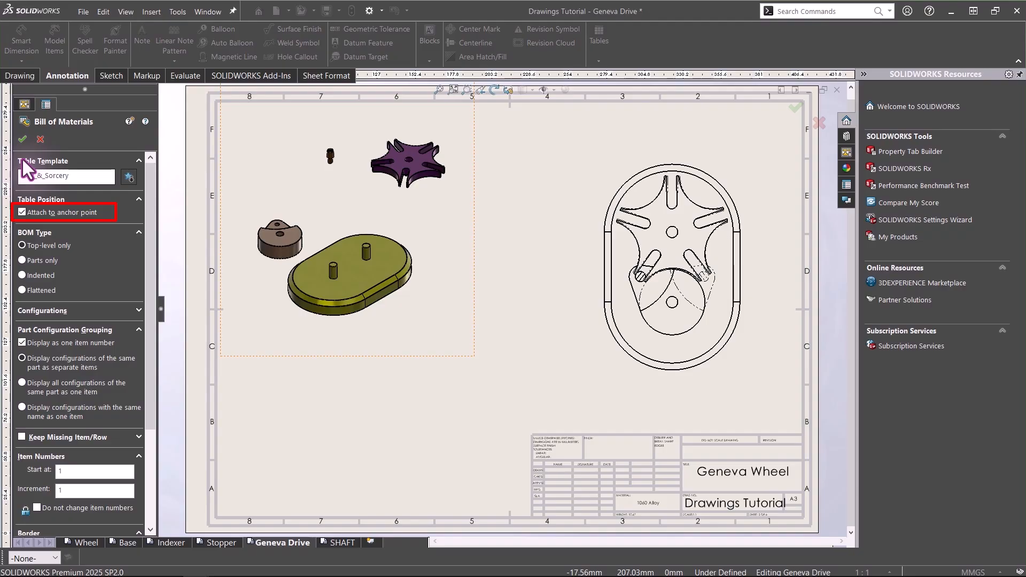
{"action": "left_click", "coordinate": [22, 139]}
{"action": "left_click_drag", "start_coordinate": [481, 350], "coordinate": [493, 443]}
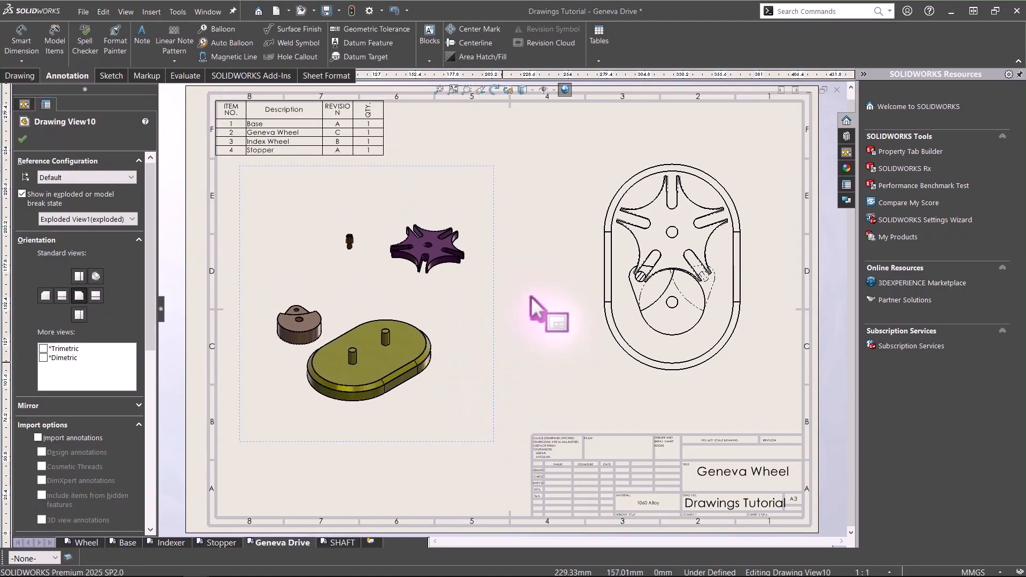
{"action": "left_click", "coordinate": [540, 313]}
- Try attaching a single circular item-number balloon to the Index Wheel in the exploded view
{"action": "scroll", "coordinate": [531, 298], "scroll_direction": "down", "scroll_amount": 3}
{"action": "scroll", "coordinate": [674, 329], "scroll_direction": "up", "scroll_amount": 2}
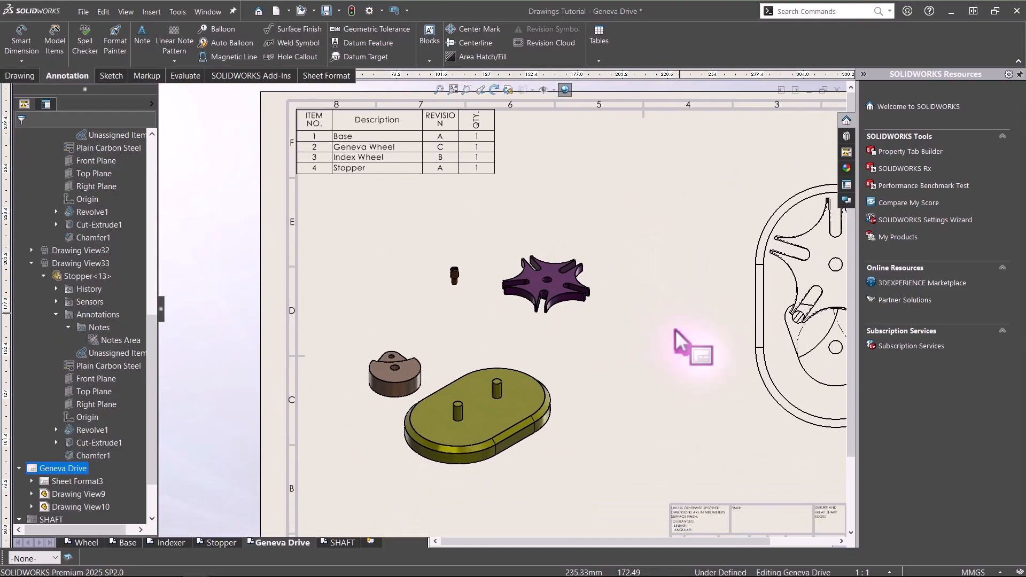
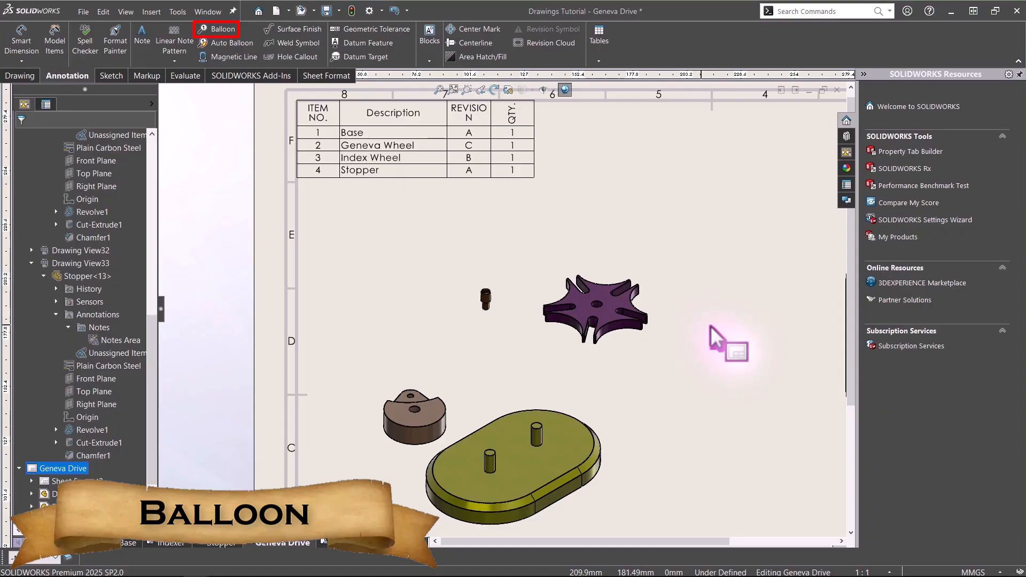
{"action": "left_click", "coordinate": [215, 28]}
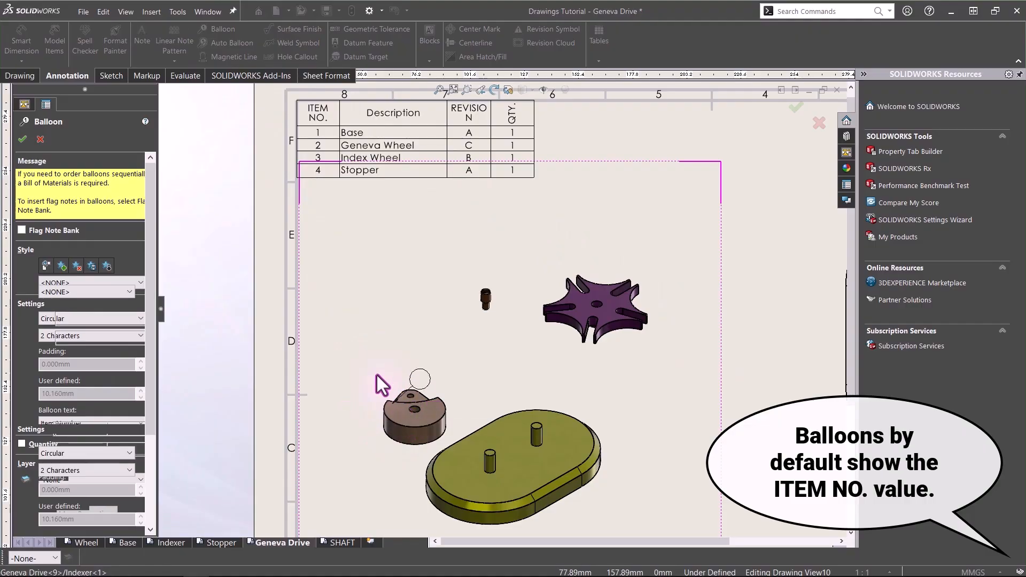
{"action": "left_click", "coordinate": [392, 401]}
{"action": "left_click", "coordinate": [343, 315]}
{"action": "key", "text": "Escape"}
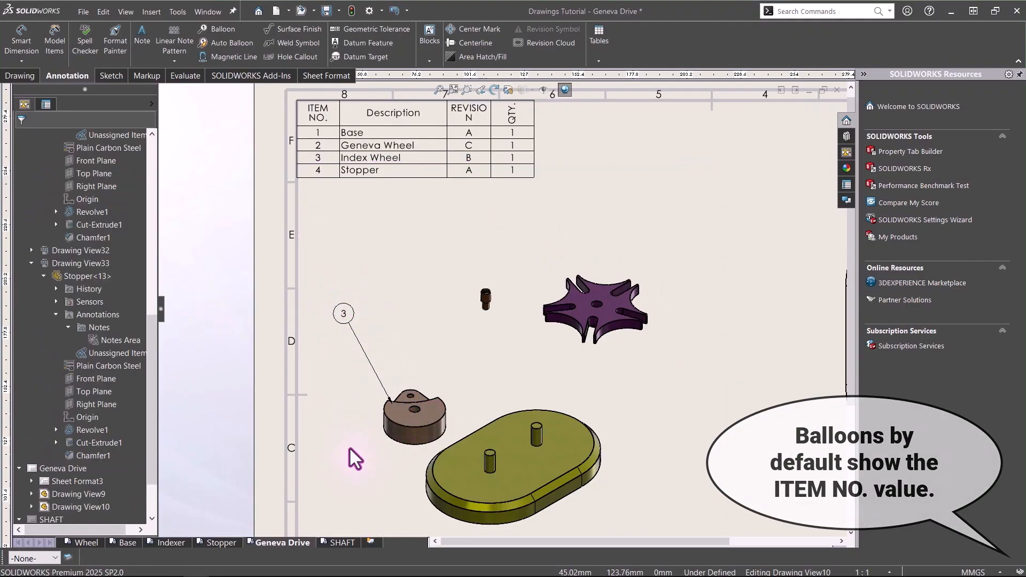
{"action": "key", "text": "ctrl+z"}
- Auto-balloon the exploded view with the item balloons lined up along its right side on a magnetic line
{"action": "left_click", "coordinate": [496, 370]}
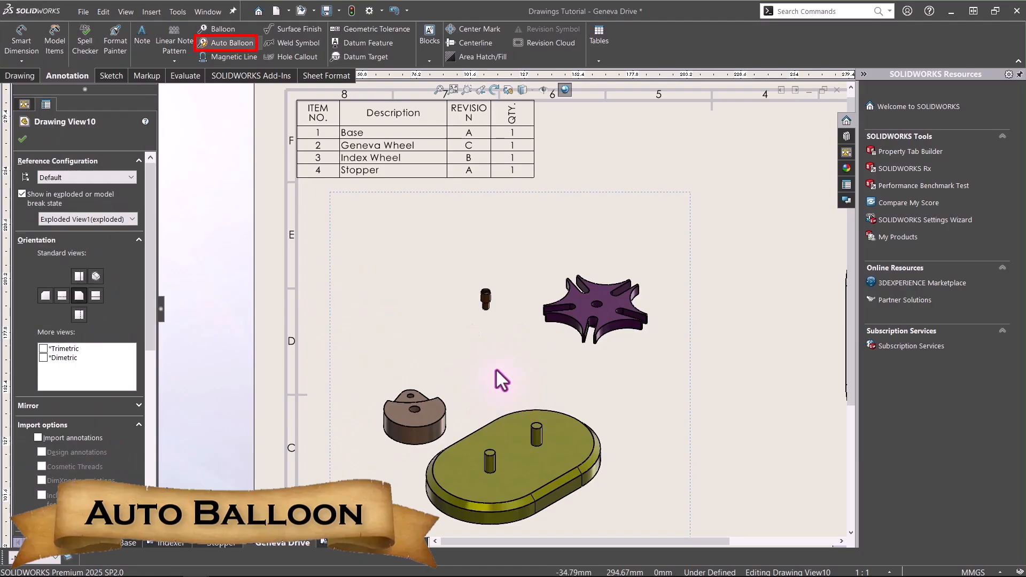
{"action": "left_click", "coordinate": [231, 43]}
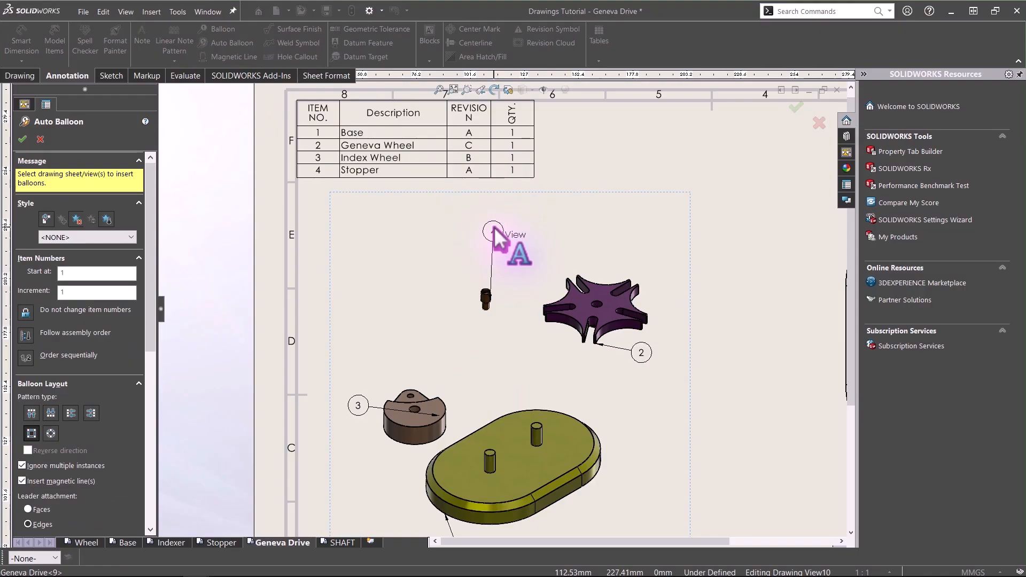
{"action": "left_click", "coordinate": [31, 413]}
{"action": "left_click", "coordinate": [51, 413]}
{"action": "left_click", "coordinate": [70, 413]}
{"action": "left_click", "coordinate": [91, 413]}
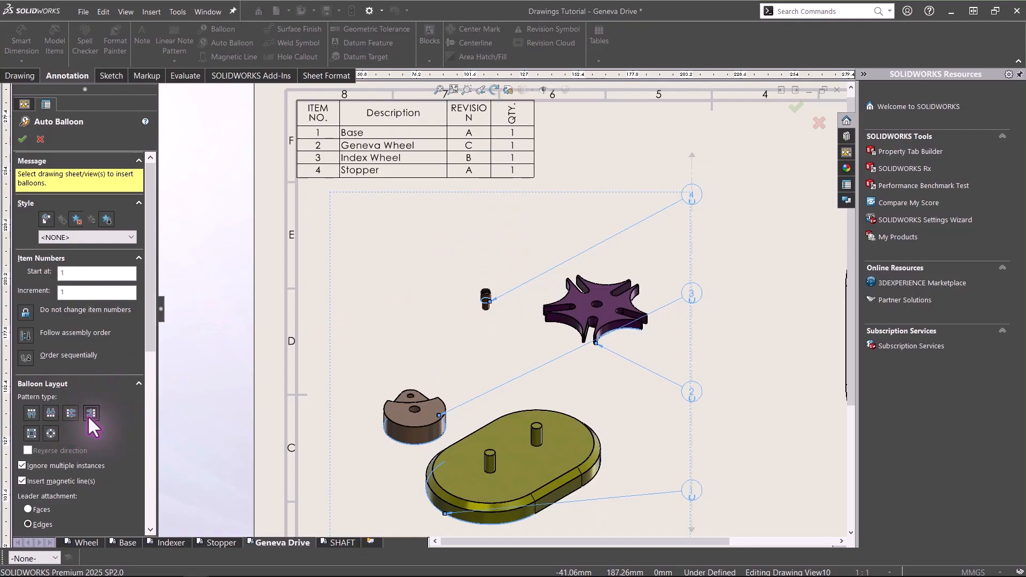
{"action": "left_click", "coordinate": [51, 433]}
{"action": "left_click", "coordinate": [32, 433]}
{"action": "left_click", "coordinate": [91, 413]}
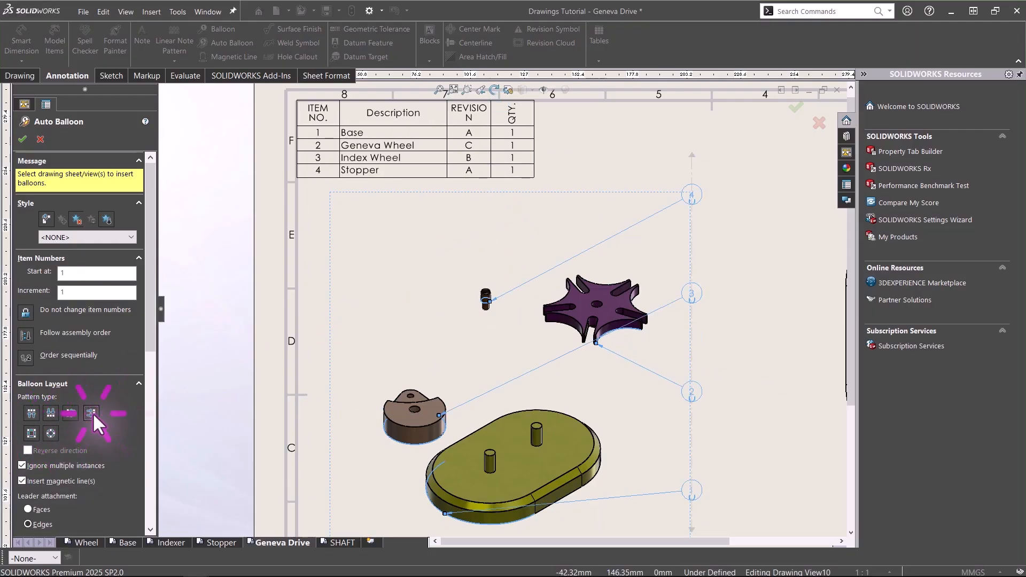
{"action": "left_click", "coordinate": [17, 135]}
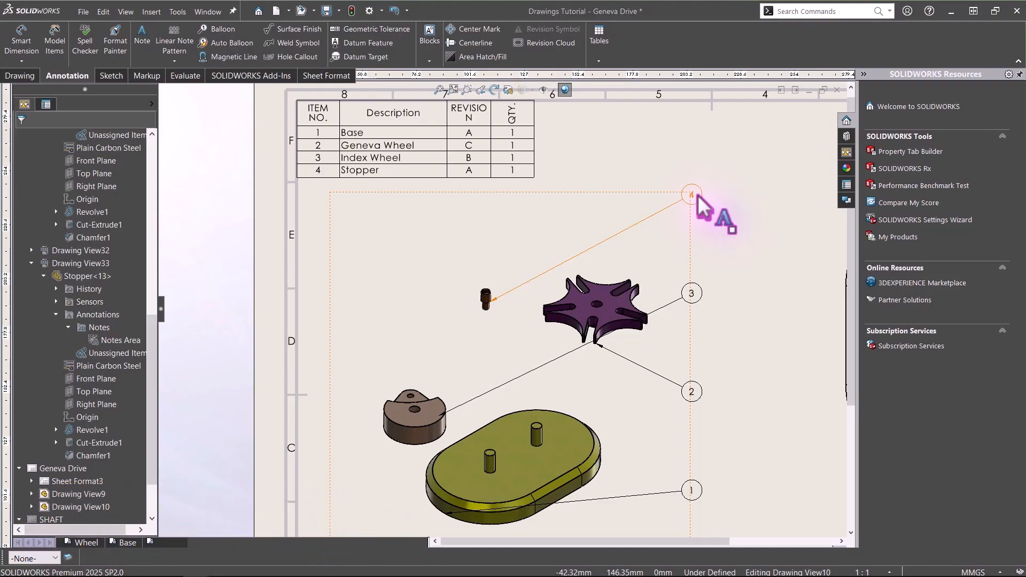
- Shorten the vertical magnetic line to about 173 mm by lowering its upper end
{"action": "left_click", "coordinate": [694, 195]}
{"action": "left_click_drag", "start_coordinate": [693, 154], "coordinate": [716, 172]}
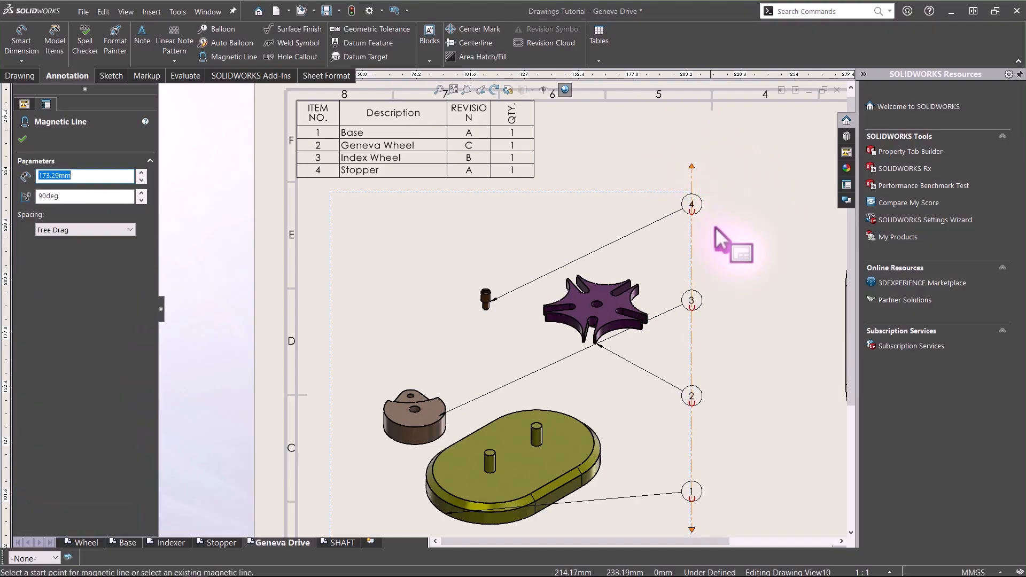
{"action": "left_click", "coordinate": [716, 229]}
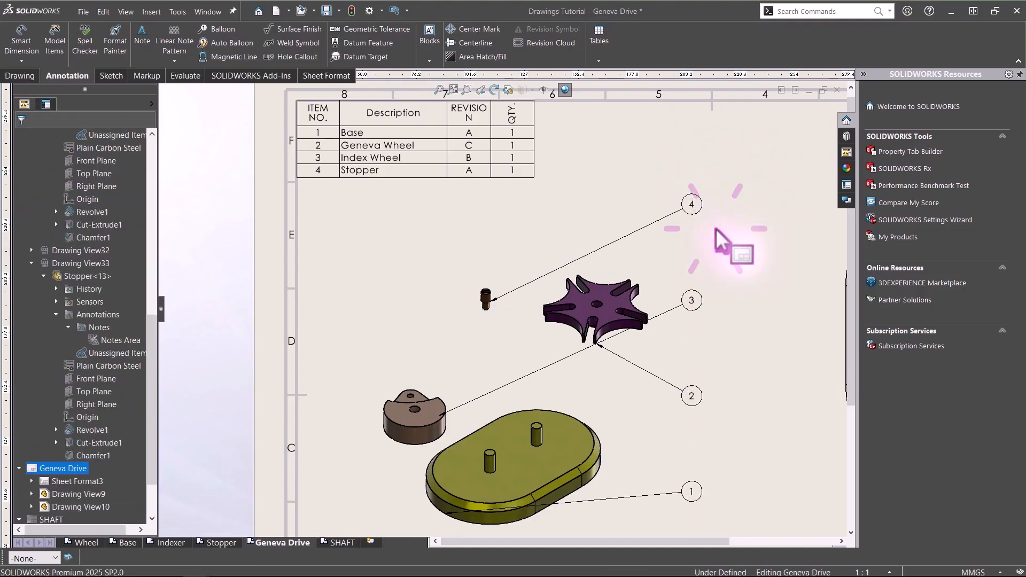
- Add a horizontal magnetic line with equal spacing across the top of the exploded view, and move balloons 4 and 3 onto it
{"action": "left_click", "coordinate": [227, 56]}
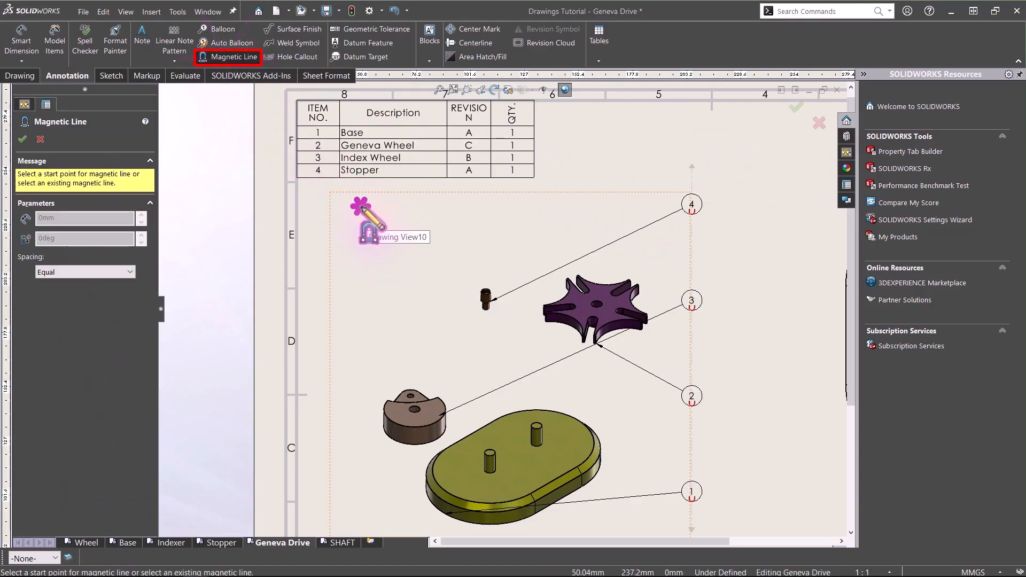
{"action": "left_click", "coordinate": [362, 207]}
{"action": "left_click", "coordinate": [645, 206]}
{"action": "key", "text": "Escape"}
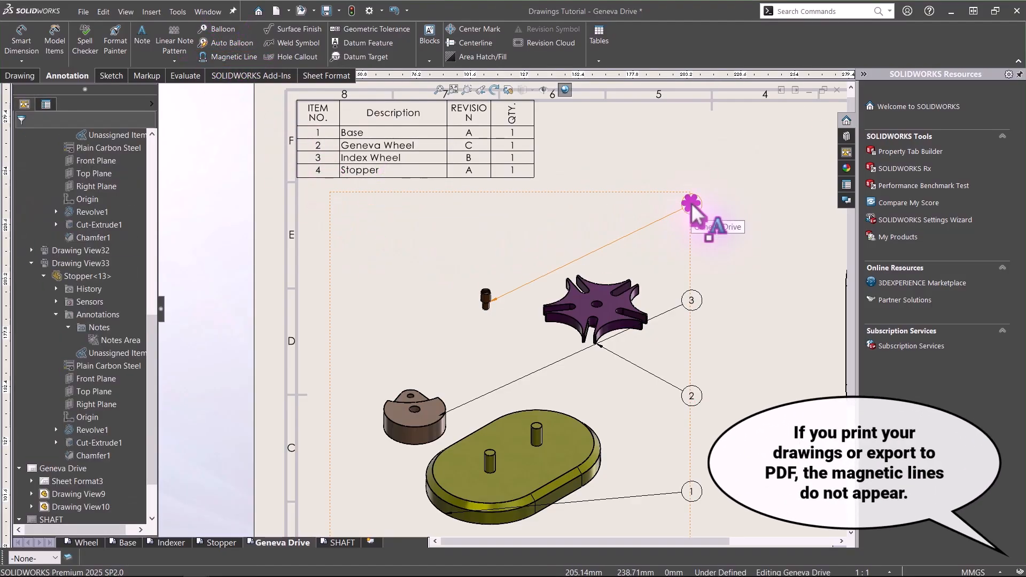
{"action": "left_click_drag", "start_coordinate": [692, 205], "coordinate": [506, 207]}
{"action": "left_click_drag", "start_coordinate": [691, 300], "coordinate": [448, 207]}
- Reattach the leaders of balloons 2 and 1 to the right-hand edges of the Geneva Wheel and Base, and save the drawing
{"action": "middle_click_drag", "start_coordinate": [731, 311], "coordinate": [735, 270]}
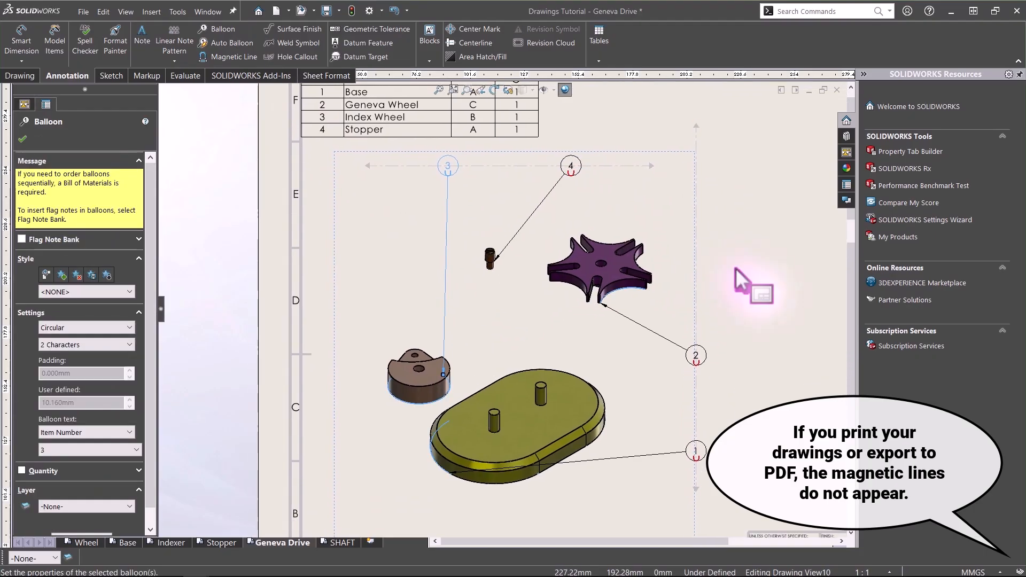
{"action": "left_click_drag", "start_coordinate": [602, 304], "coordinate": [647, 291]}
{"action": "left_click", "coordinate": [561, 463]}
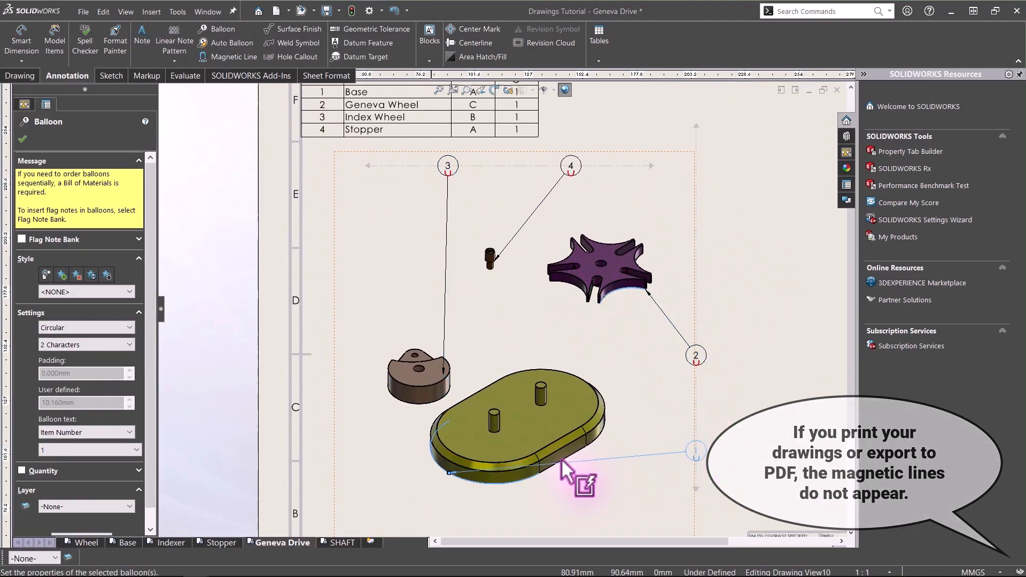
{"action": "left_click_drag", "start_coordinate": [449, 473], "coordinate": [605, 410]}
{"action": "left_click", "coordinate": [750, 431]}
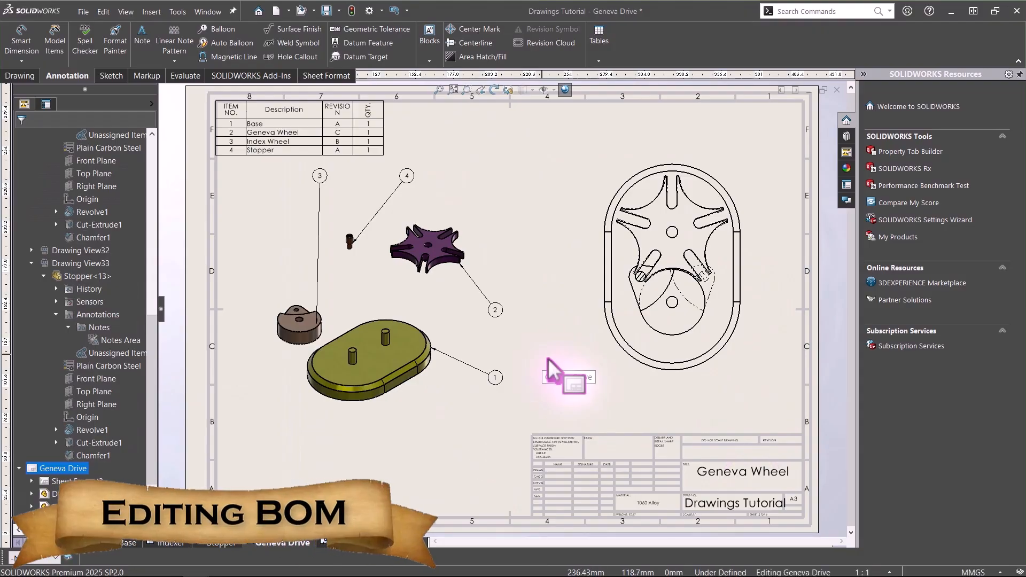
{"action": "key", "text": "ctrl+s"}
- Shift the horizontal magnetic line carrying balloons 3 and 4 down and to the left, closer to their parts
{"action": "scroll", "coordinate": [545, 359], "scroll_direction": "up", "scroll_amount": 1}
{"action": "scroll", "coordinate": [392, 225], "scroll_direction": "down", "scroll_amount": 5}
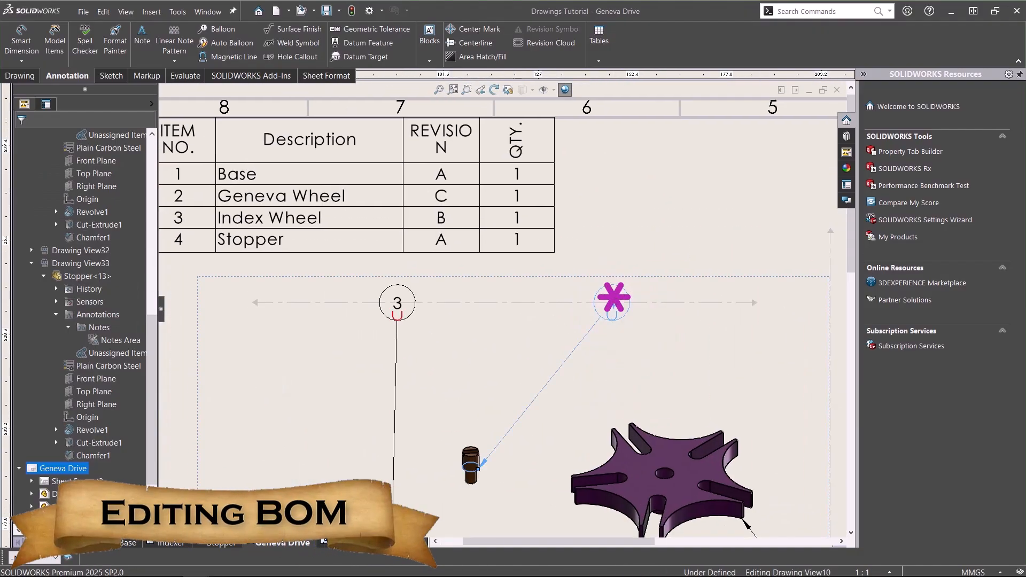
{"action": "left_click", "coordinate": [613, 297]}
{"action": "left_click_drag", "start_coordinate": [498, 305], "coordinate": [384, 381]}
{"action": "middle_click_drag", "start_coordinate": [384, 381], "coordinate": [496, 393]}
{"action": "left_click", "coordinate": [741, 247]}
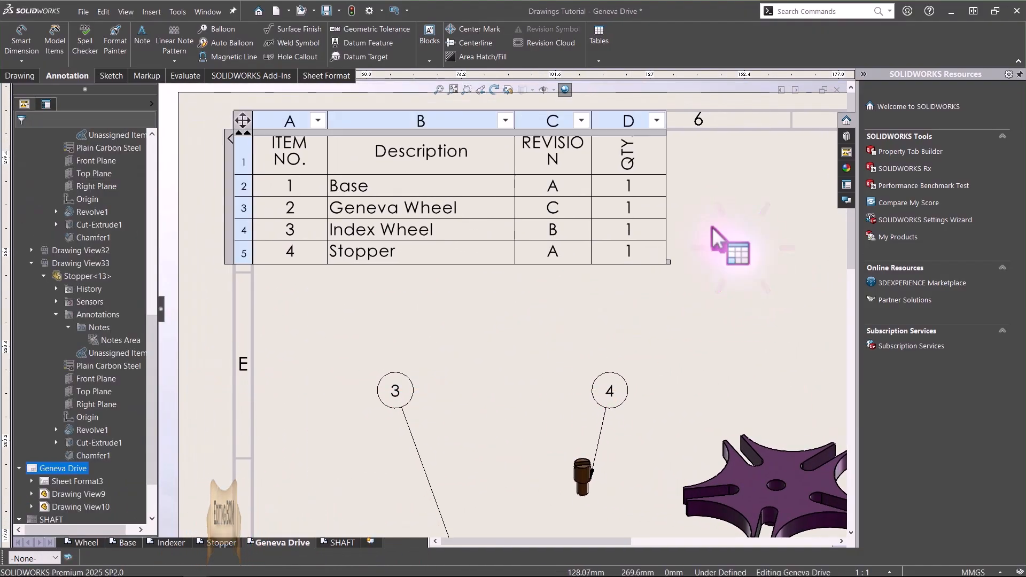
- Insert a column to the right of REVISION in the bill of materials, showing the custom property Material
{"action": "left_click", "coordinate": [556, 120]}
{"action": "right_click", "coordinate": [555, 122]}
{"action": "mouse_move", "coordinate": [716, 173]}
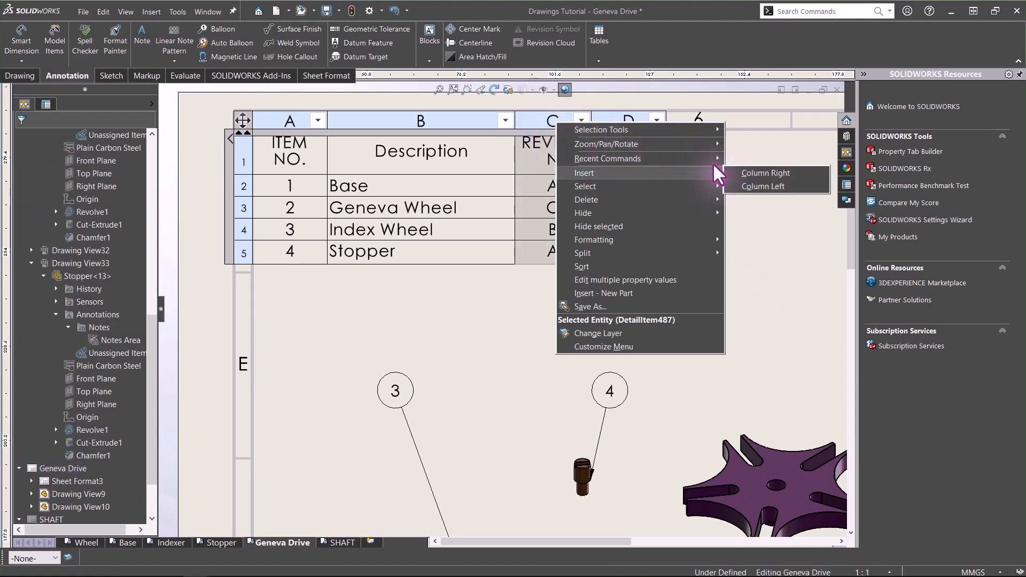
{"action": "left_click", "coordinate": [742, 171]}
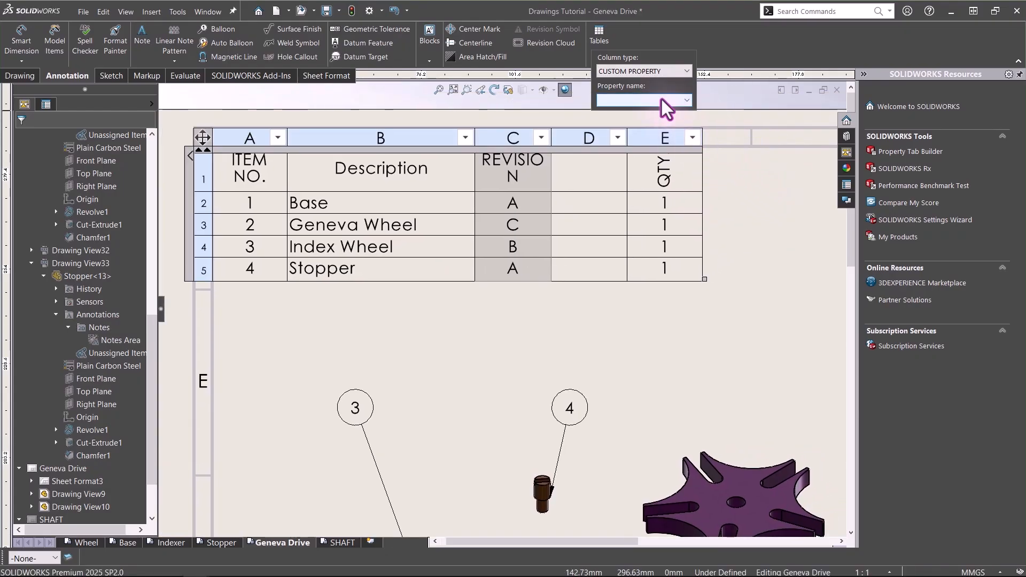
{"action": "left_click", "coordinate": [664, 101]}
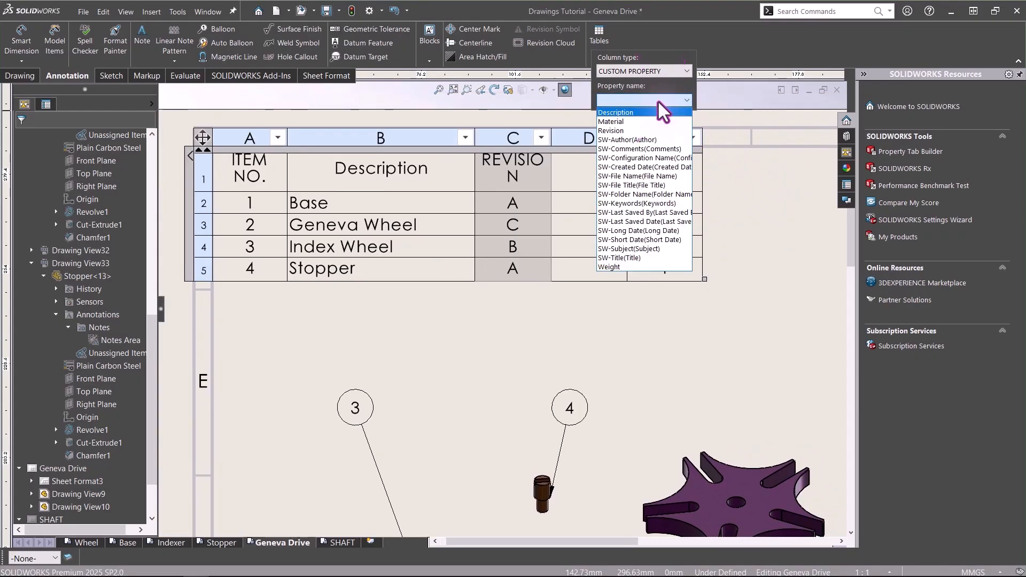
{"action": "left_click", "coordinate": [633, 121]}
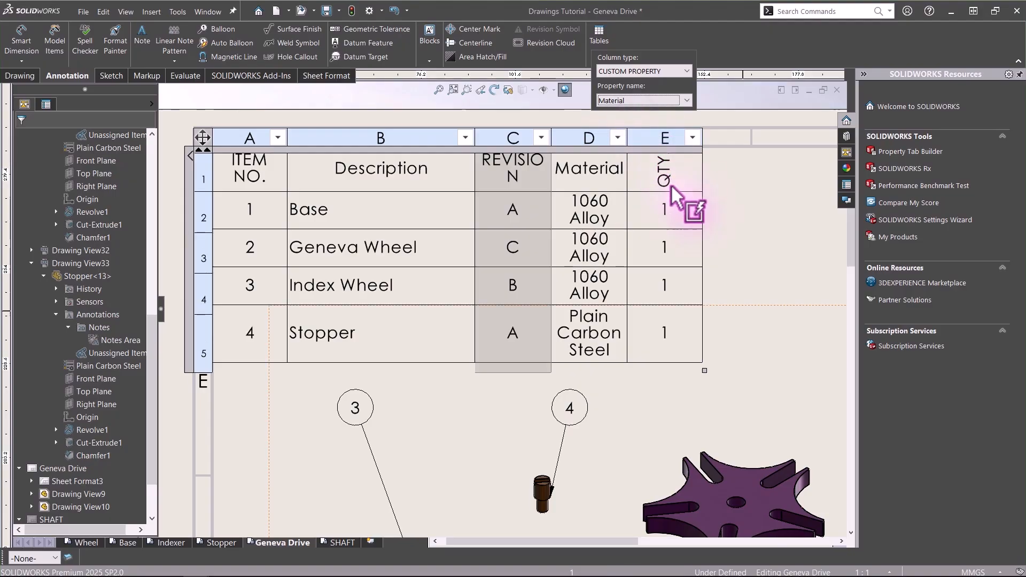
{"action": "left_click", "coordinate": [767, 355]}
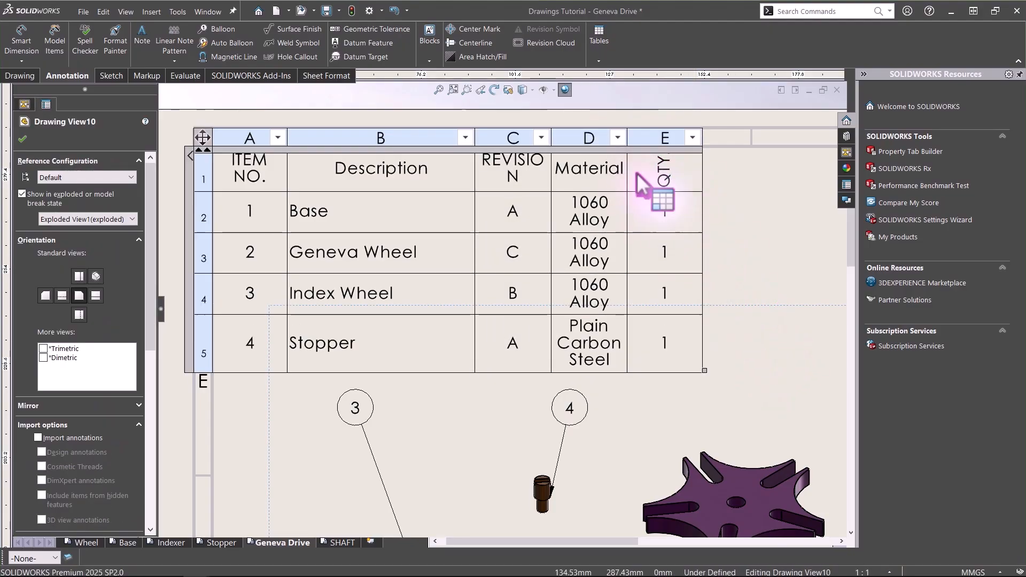
- Resize the bill of materials and widen its Material column so every entry fits on one line, and save the drawing
{"action": "mouse_move", "coordinate": [704, 370]}
{"action": "left_mouse_down"}
{"action": "mouse_move", "coordinate": [796, 344]}
{"action": "mouse_move", "coordinate": [806, 286]}
{"action": "left_mouse_up"}
{"action": "left_click", "coordinate": [807, 287]}
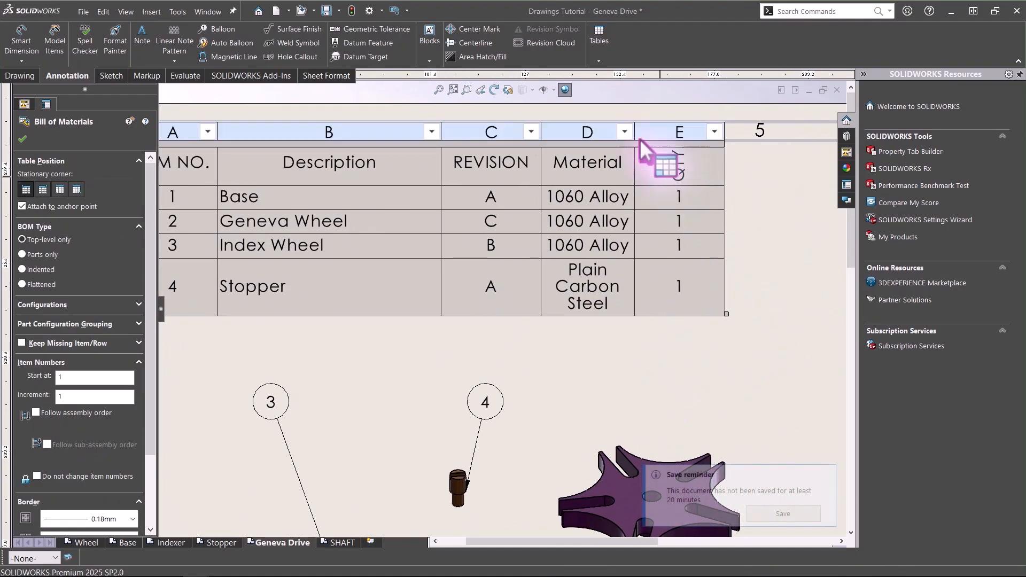
{"action": "left_click_drag", "start_coordinate": [636, 131], "coordinate": [706, 134]}
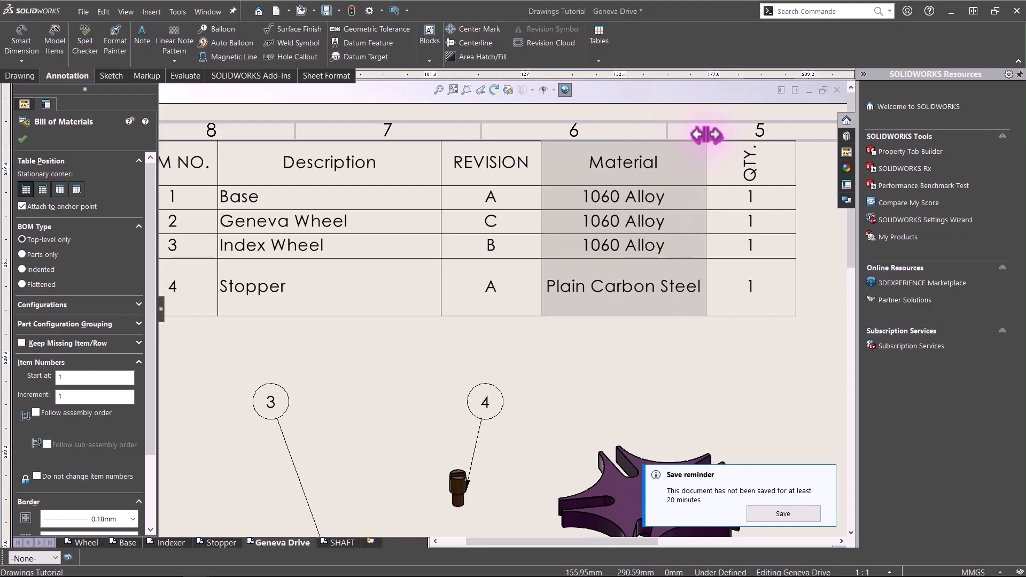
{"action": "scroll", "coordinate": [689, 131], "scroll_direction": "up", "scroll_amount": 3}
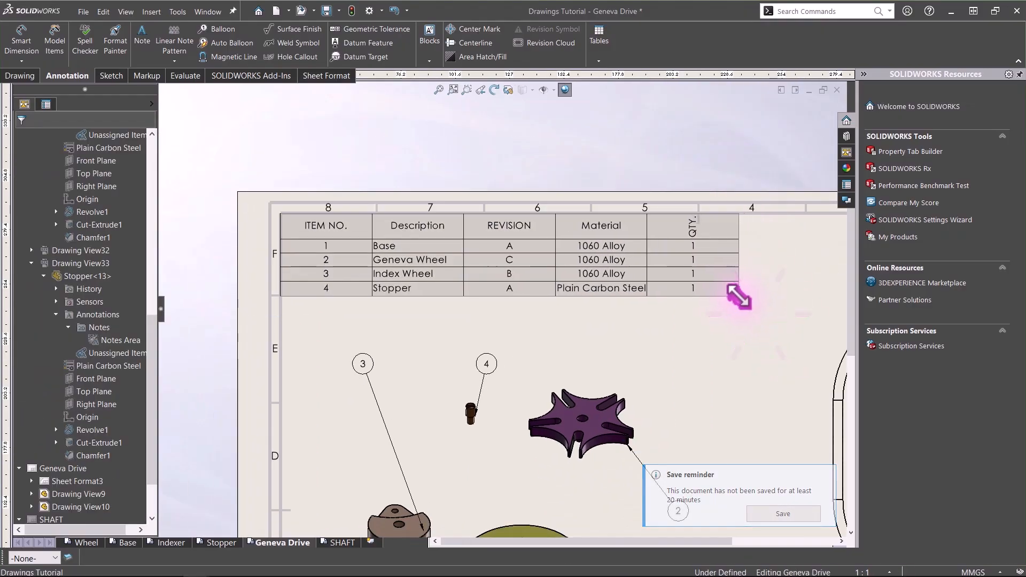
{"action": "left_click_drag", "start_coordinate": [739, 297], "coordinate": [732, 291]}
{"action": "key", "text": "f"}
{"action": "key", "text": "ctrl+s"}
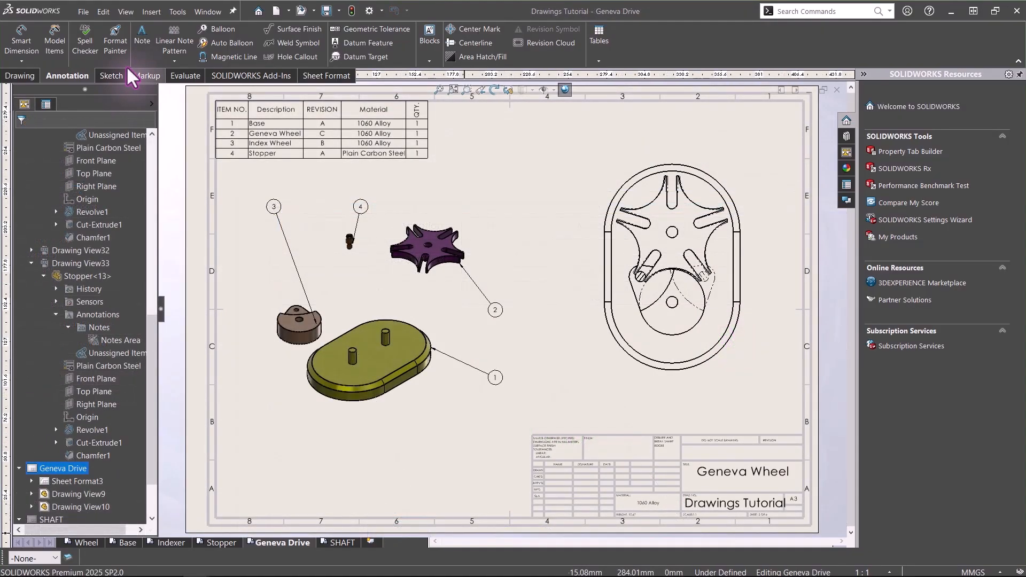
- Save the drawing in Adobe Portable Document Format as Drawings Tutorial.pdf
{"action": "left_click", "coordinate": [85, 10]}
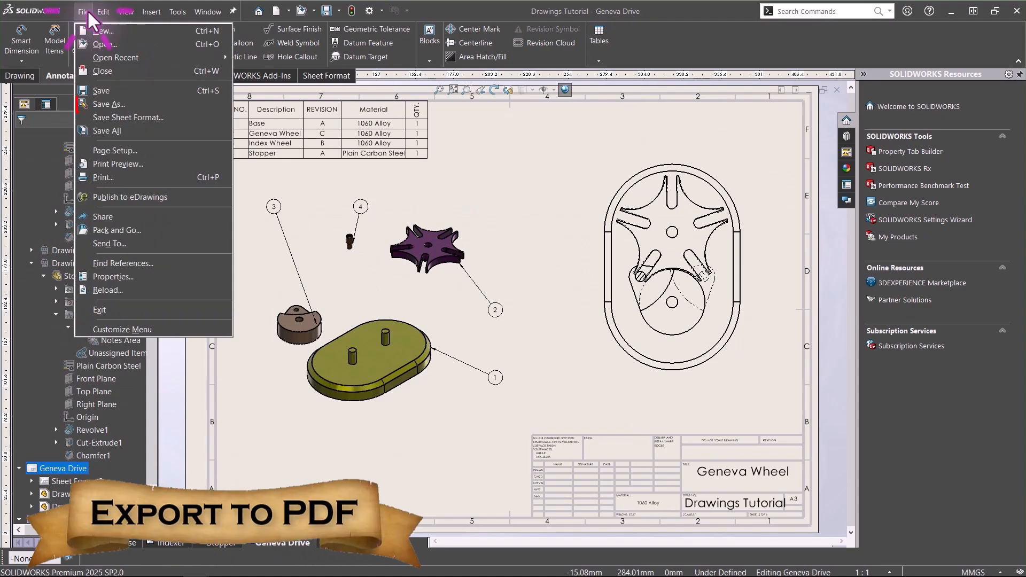
{"action": "left_click", "coordinate": [106, 103]}
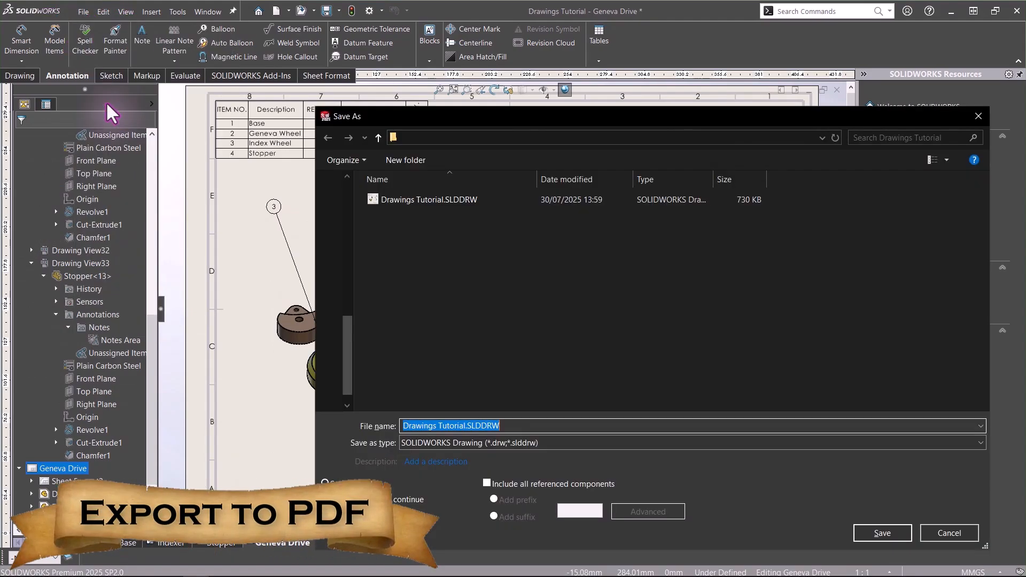
{"action": "left_click", "coordinate": [457, 443]}
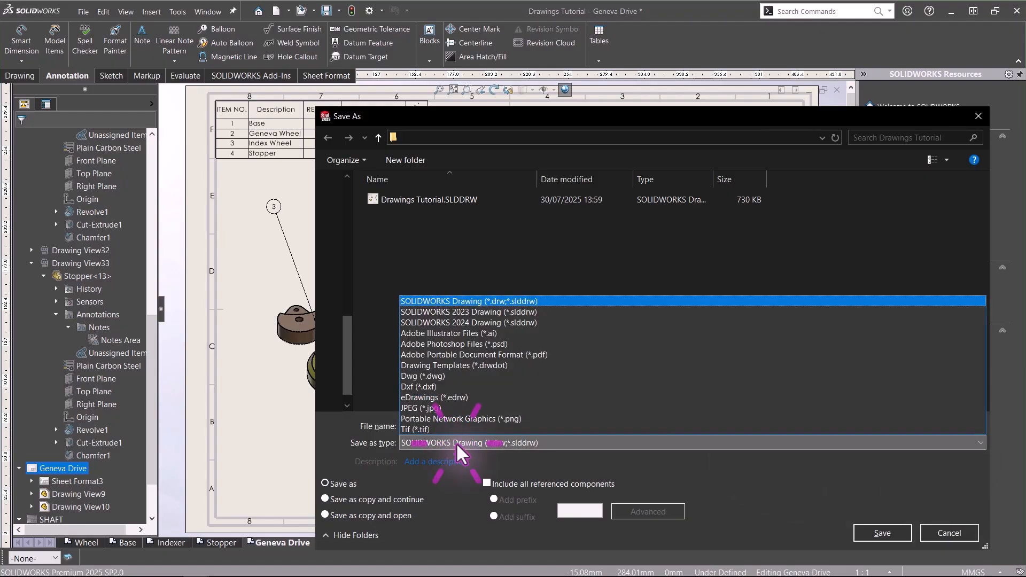
{"action": "left_click", "coordinate": [488, 355]}
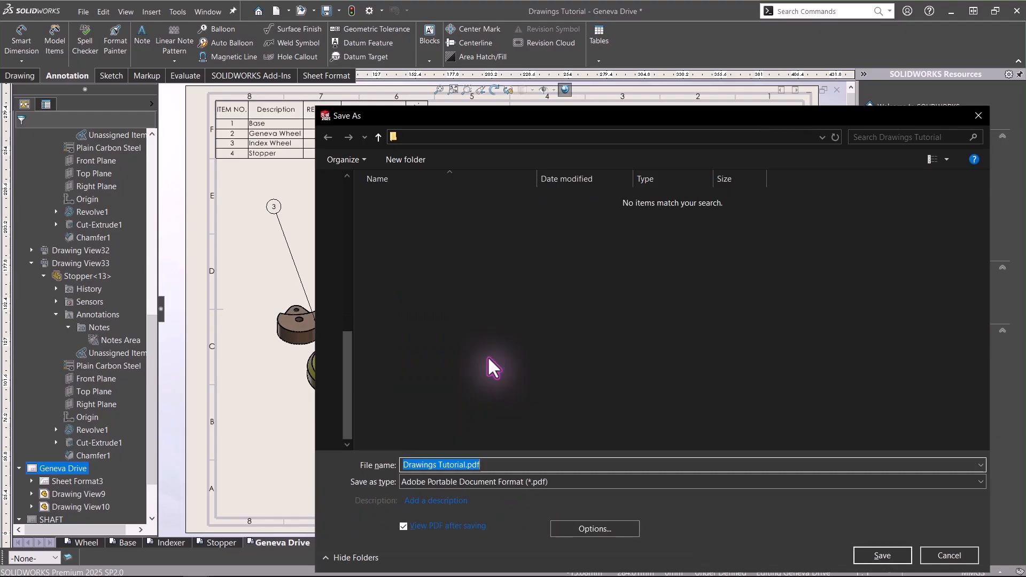
{"action": "left_click", "coordinate": [867, 552]}
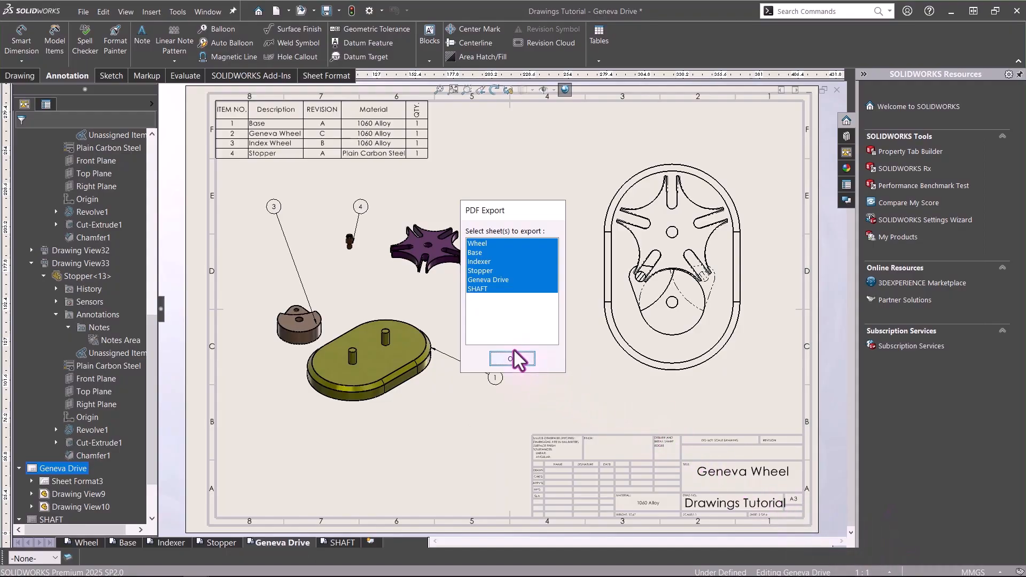
- Limit the PDF export to the Wheel, Base, Indexer, Stopper and Geneva Drive sheets, leaving out SHAFT, and run it
{"action": "left_click", "coordinate": [478, 290]}
{"action": "left_click", "coordinate": [481, 280]}
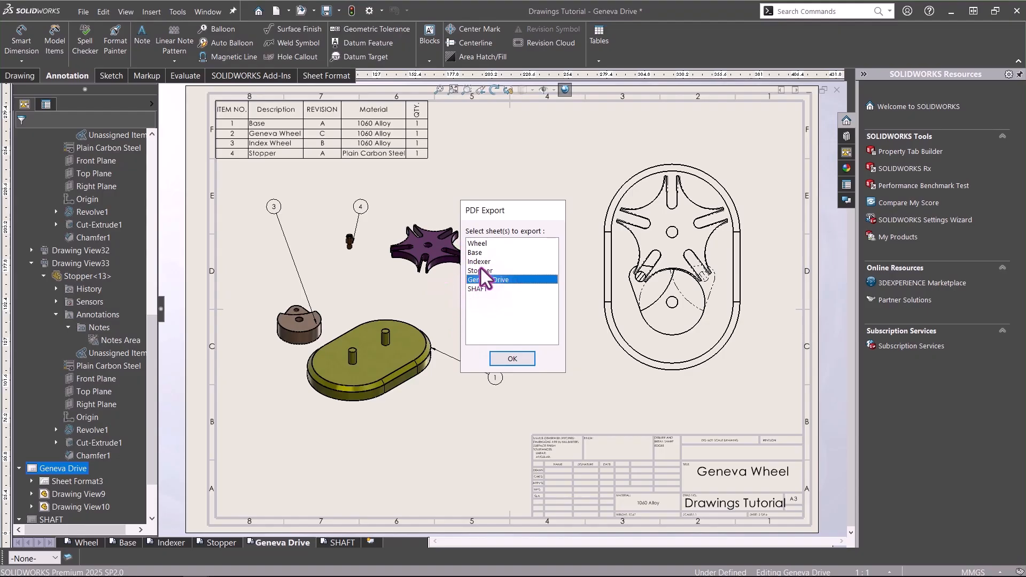
{"action": "left_click", "coordinate": [478, 244], "text": "shift"}
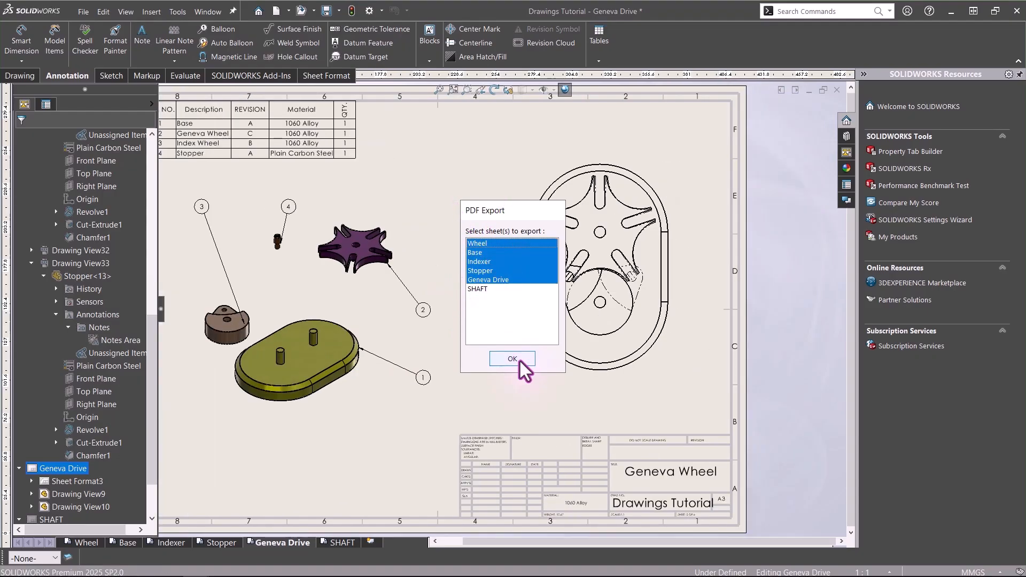
{"action": "left_click", "coordinate": [512, 359]}
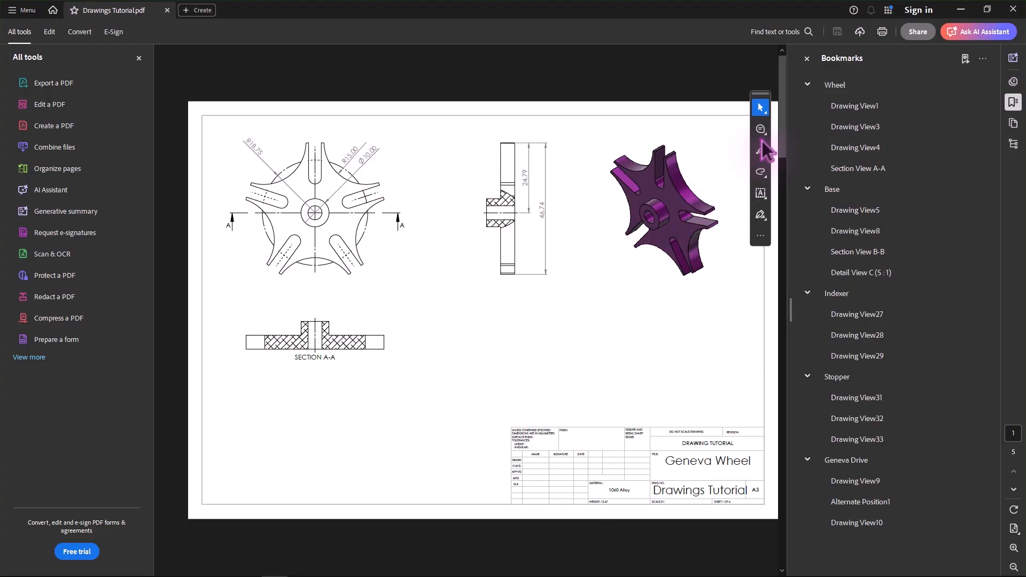
- Review the exported PDF through its bookmarks, covering the Wheel sheet's views and the Base, Indexer, Stopper and Geneva Drive sheets
{"action": "double_click", "coordinate": [835, 87]}
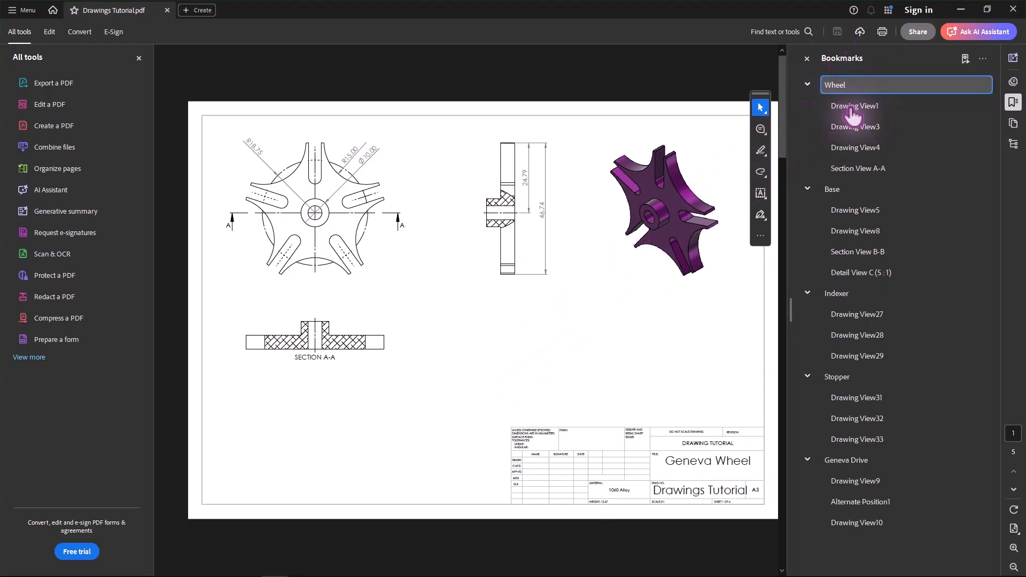
{"action": "left_click", "coordinate": [853, 110]}
{"action": "left_click", "coordinate": [851, 128]}
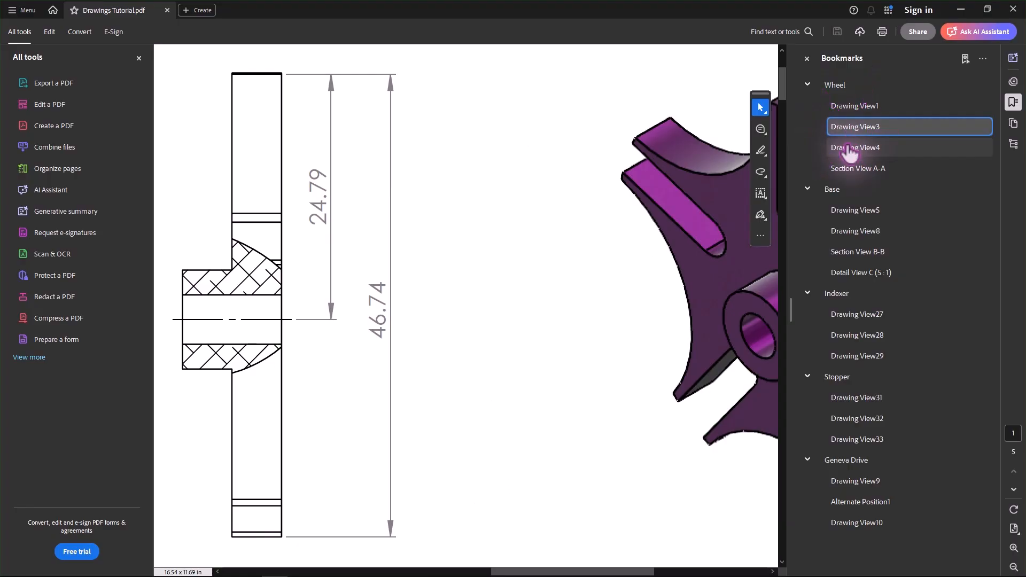
{"action": "left_click", "coordinate": [849, 150]}
{"action": "left_click", "coordinate": [849, 168]}
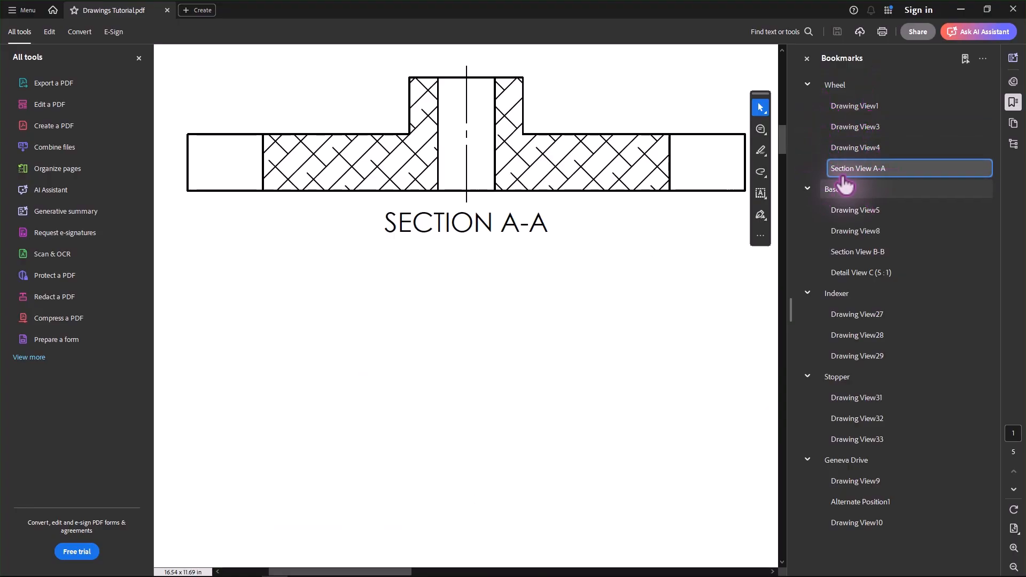
{"action": "left_click", "coordinate": [831, 193]}
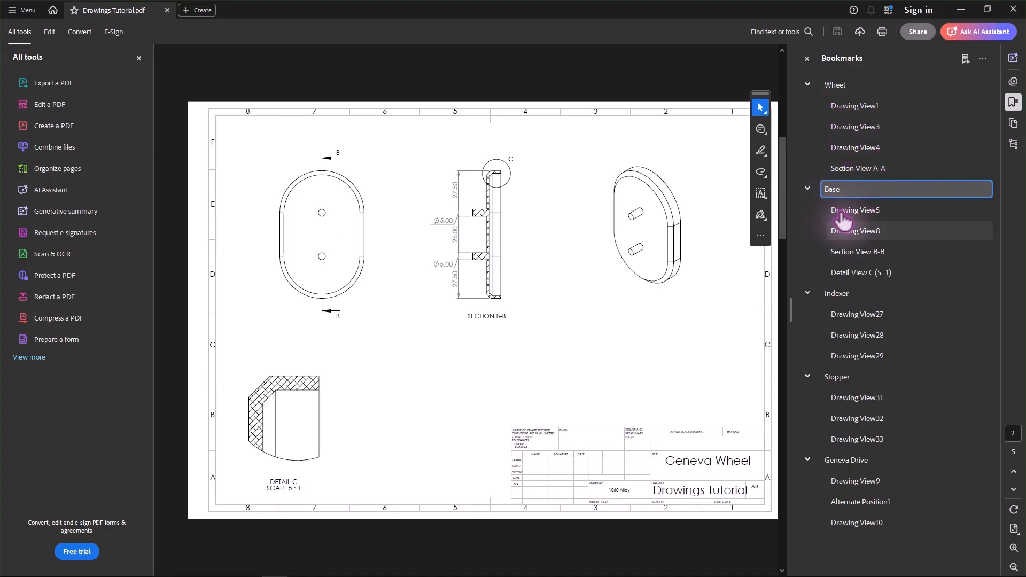
{"action": "left_click", "coordinate": [843, 214]}
{"action": "left_click", "coordinate": [833, 293]}
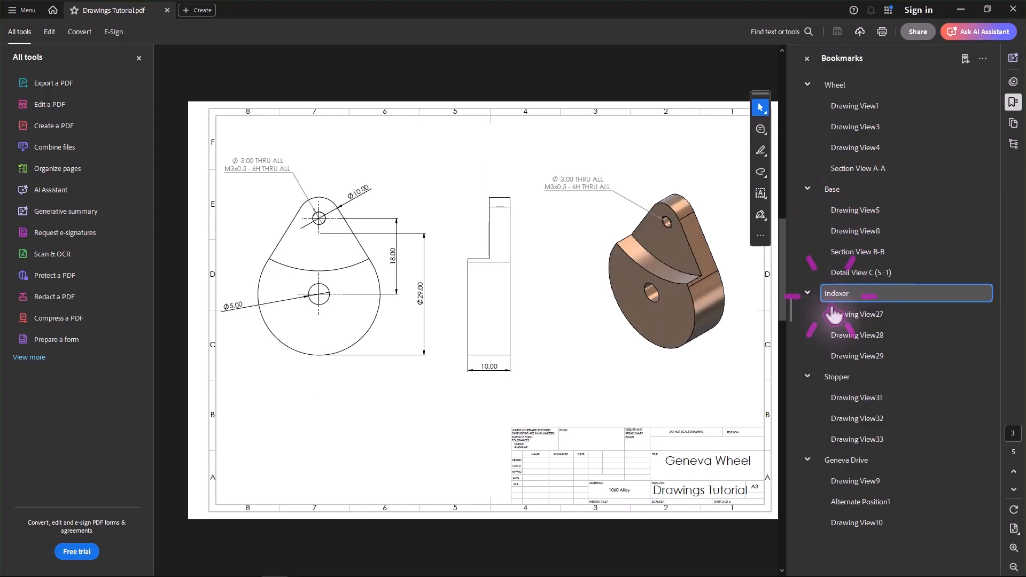
{"action": "left_click", "coordinate": [838, 377]}
{"action": "left_click", "coordinate": [838, 462]}
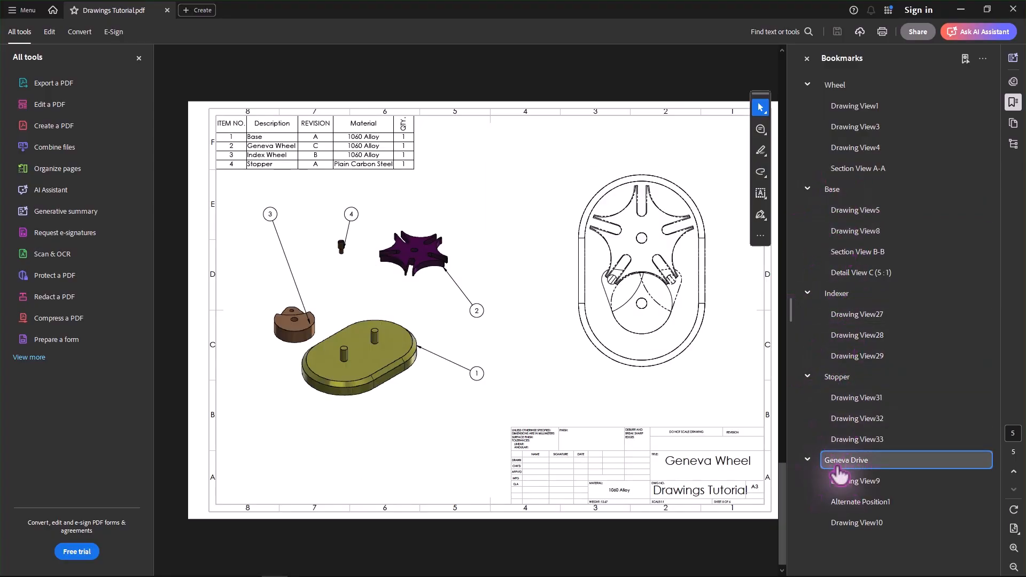